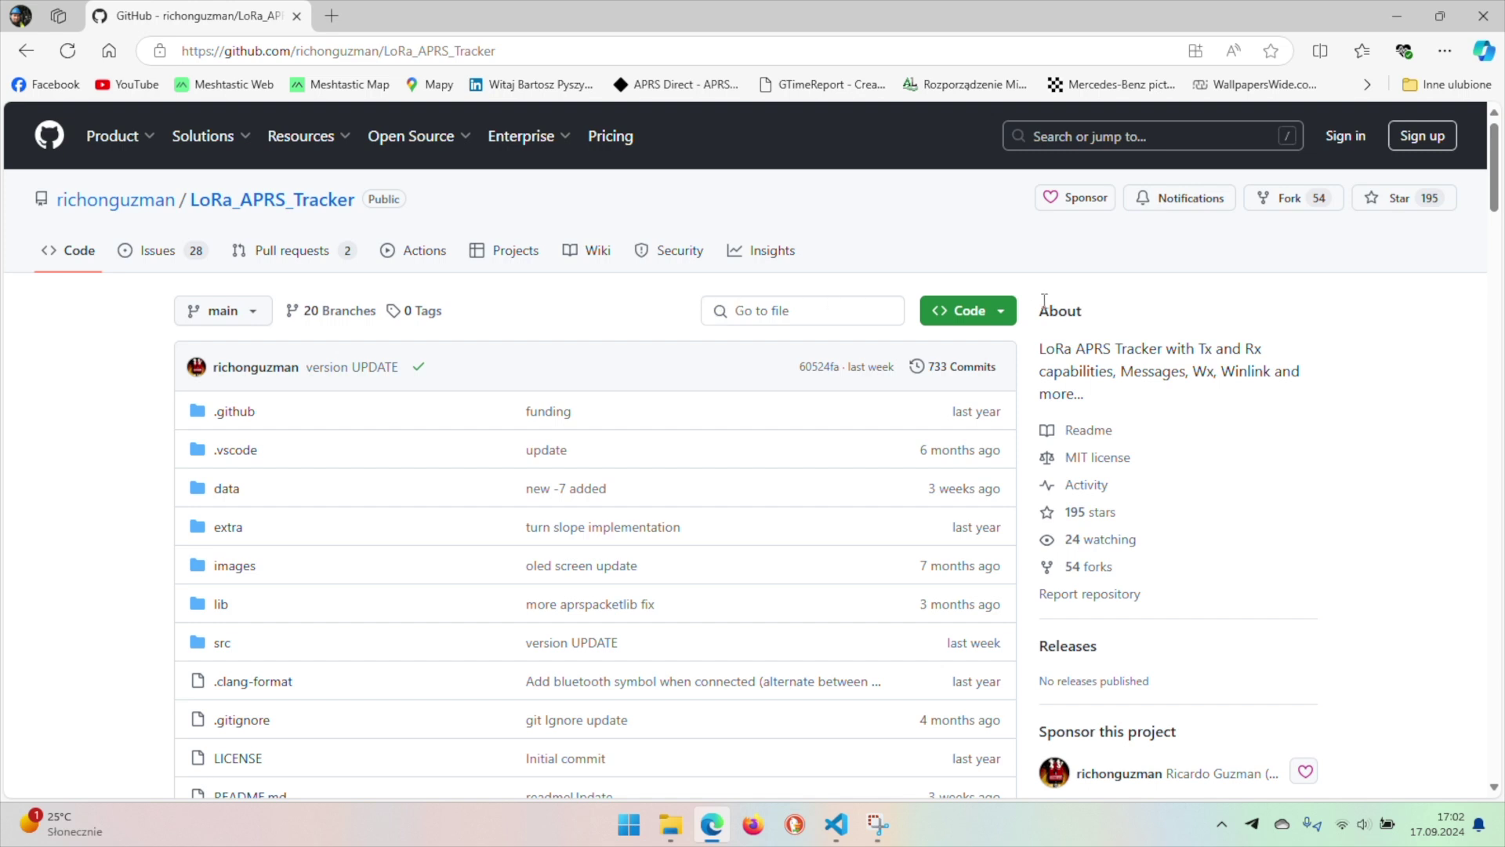
- Show the LoRa_APRS_Tracker repository's download options and check the LoRa folder for the downloaded archive
left_click(1001, 311)
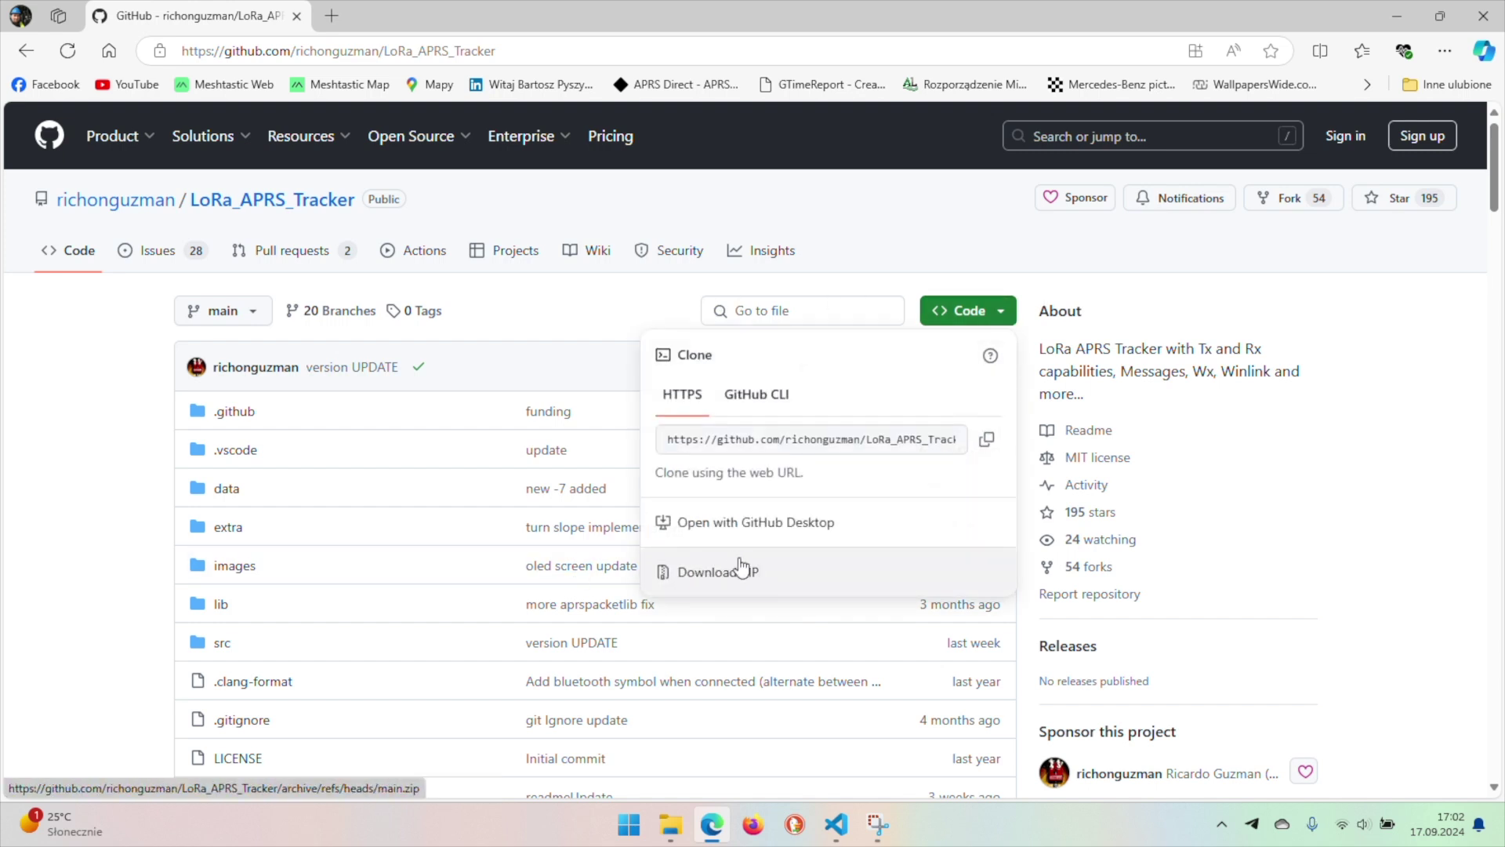
mouse_move(674, 825)
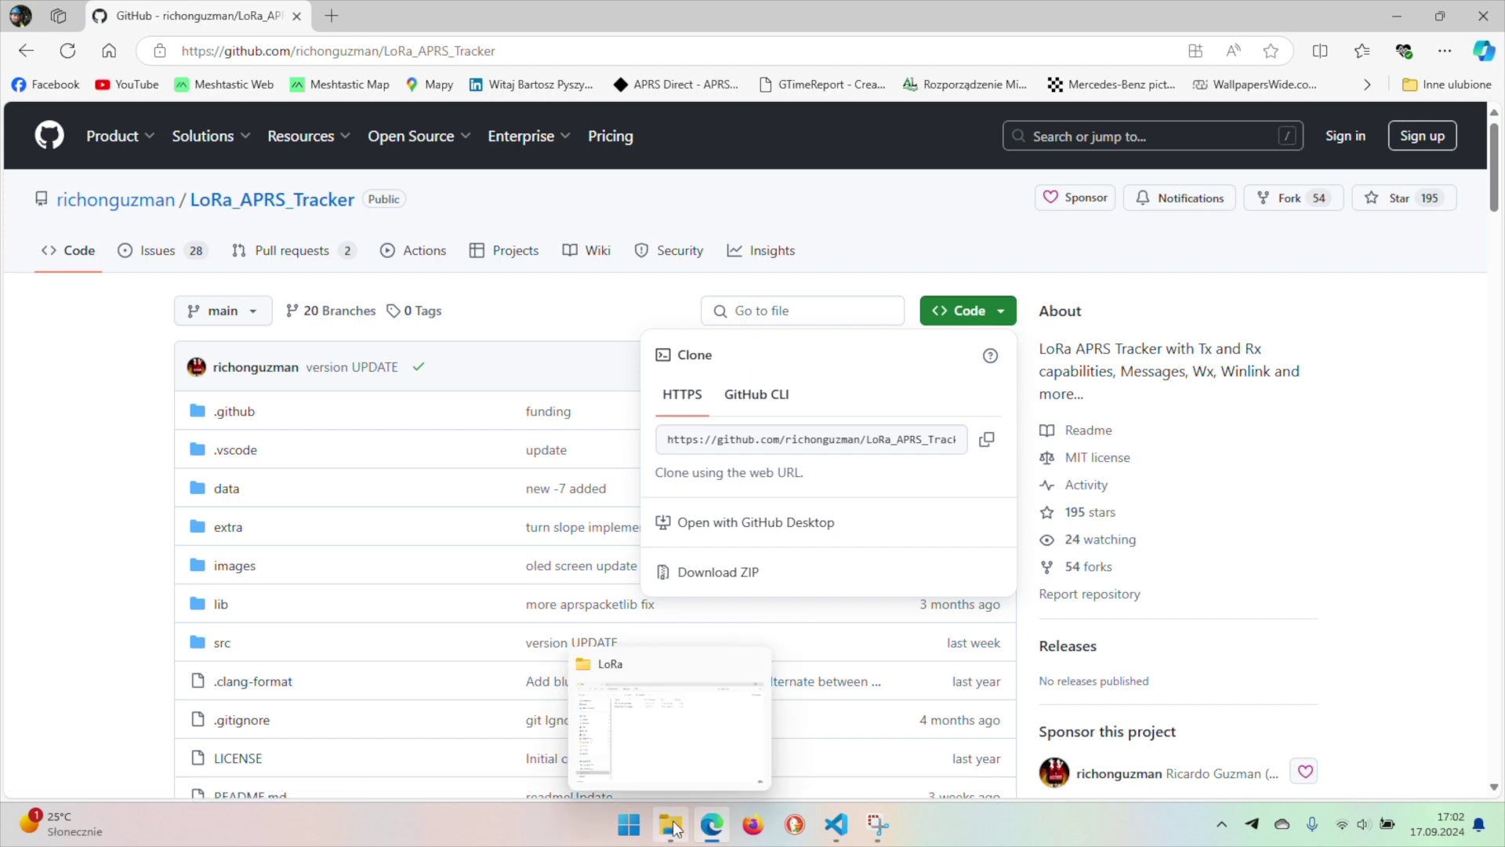
left_click(673, 827)
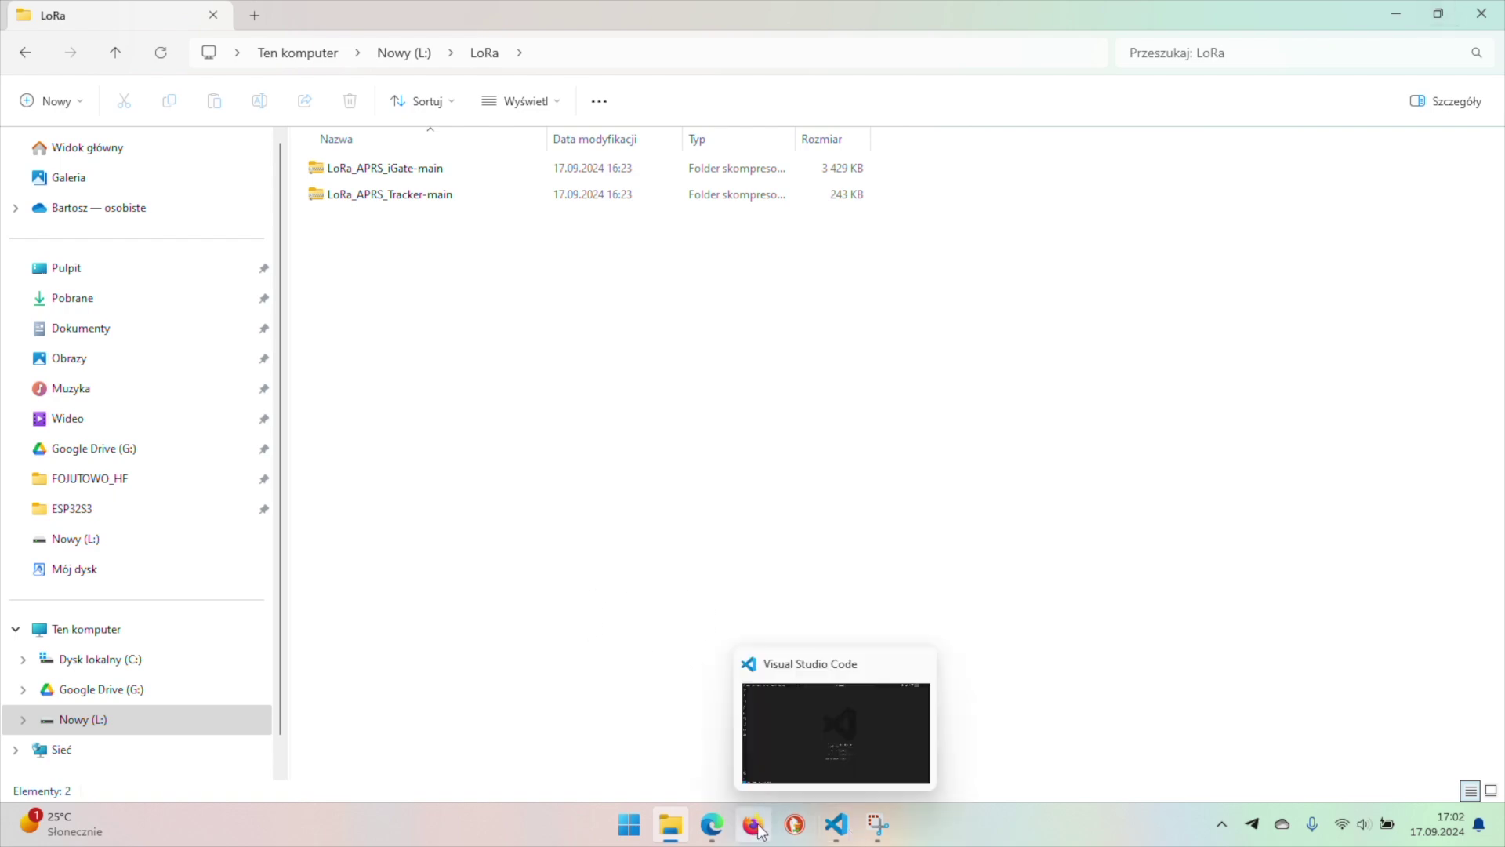
left_click(711, 825)
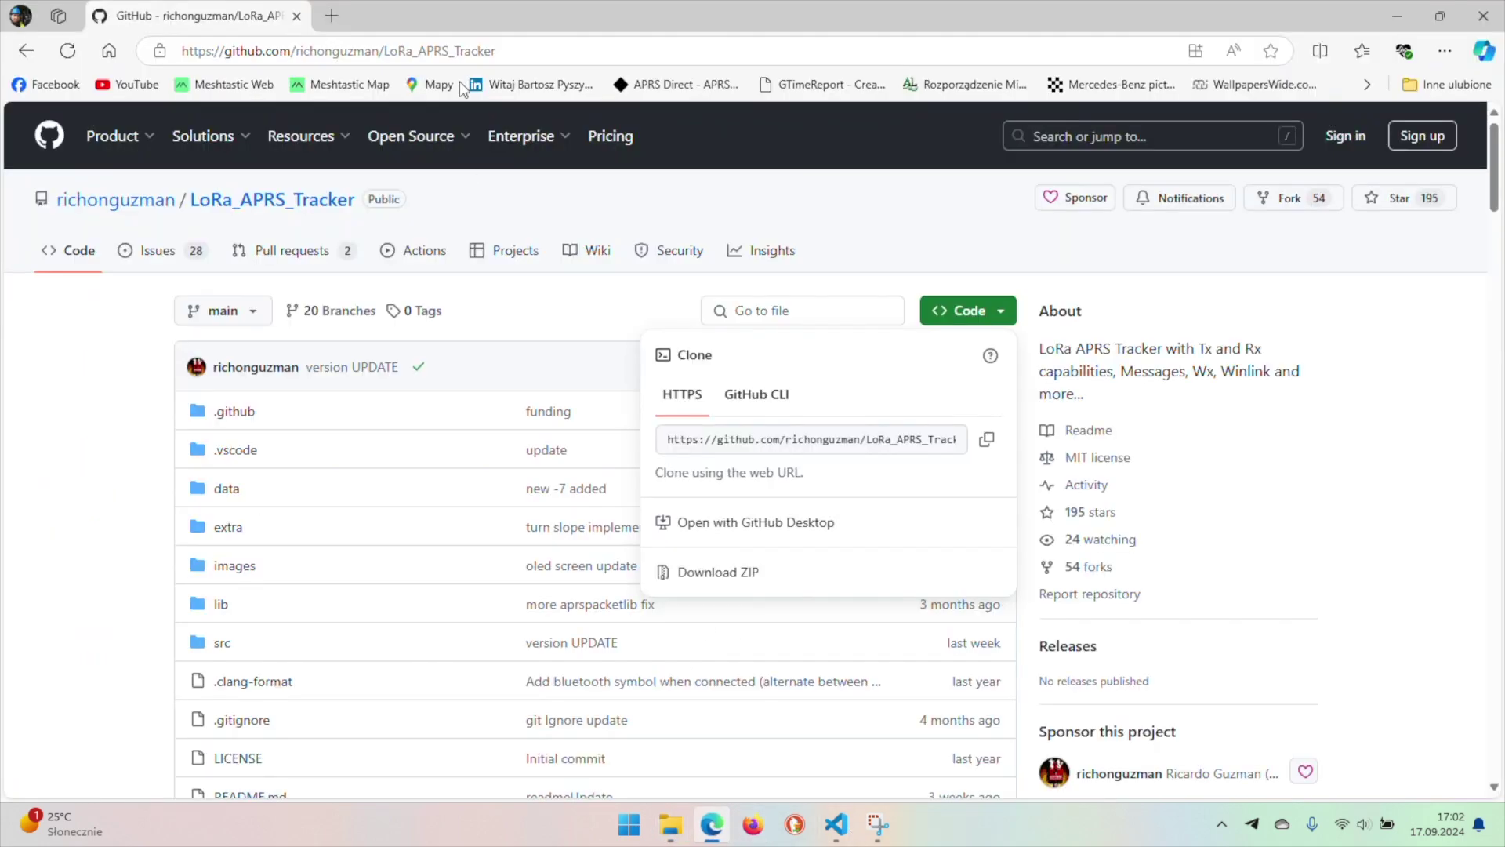
- Show the download options of the LoRa_APRS_iGate repository from the same author's profile, and return to the LoRa folder
left_click(31, 56)
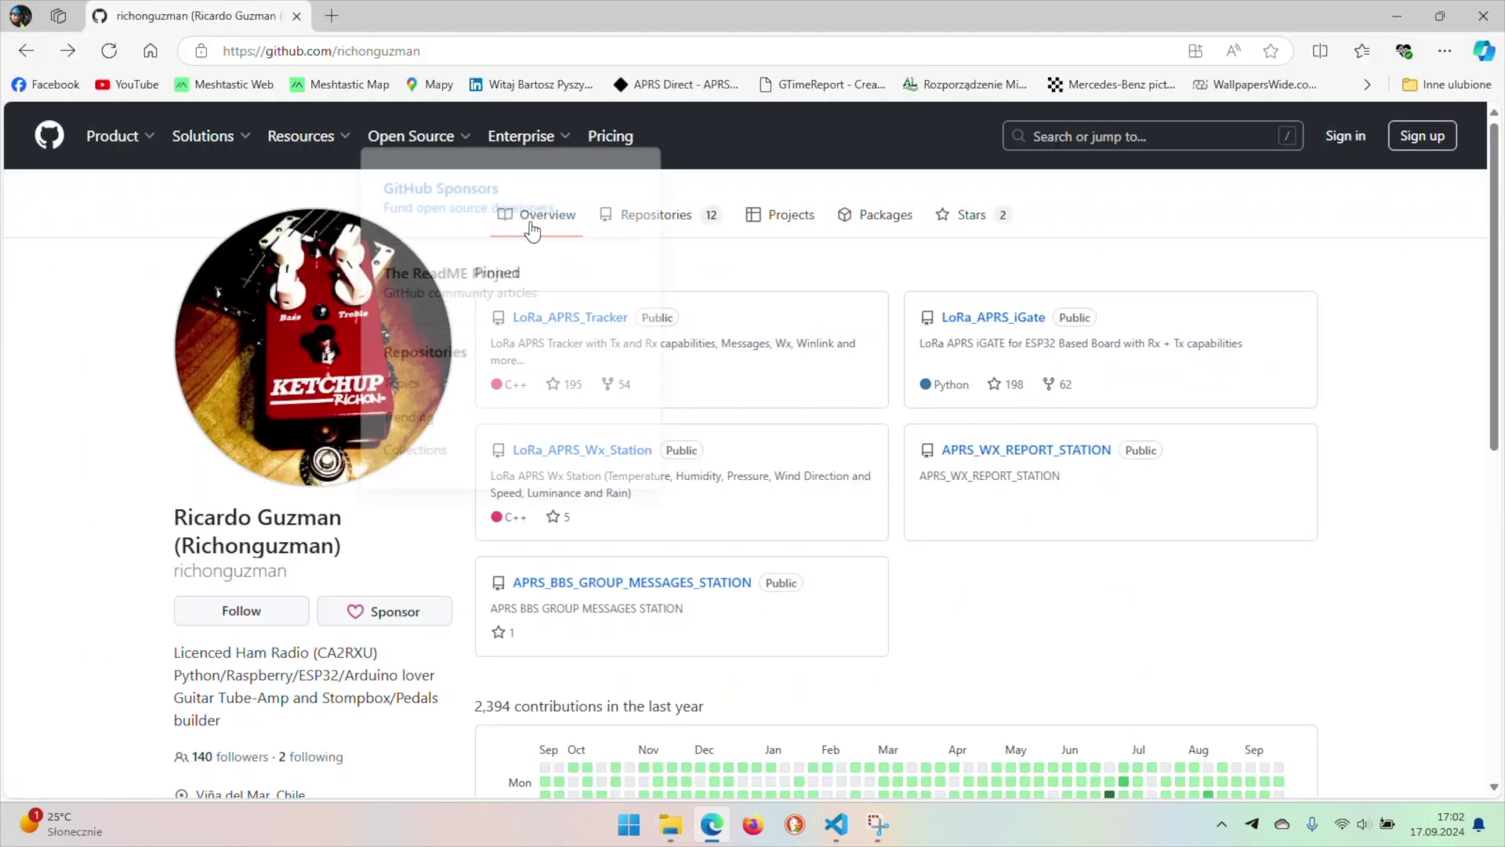
left_click(1005, 321)
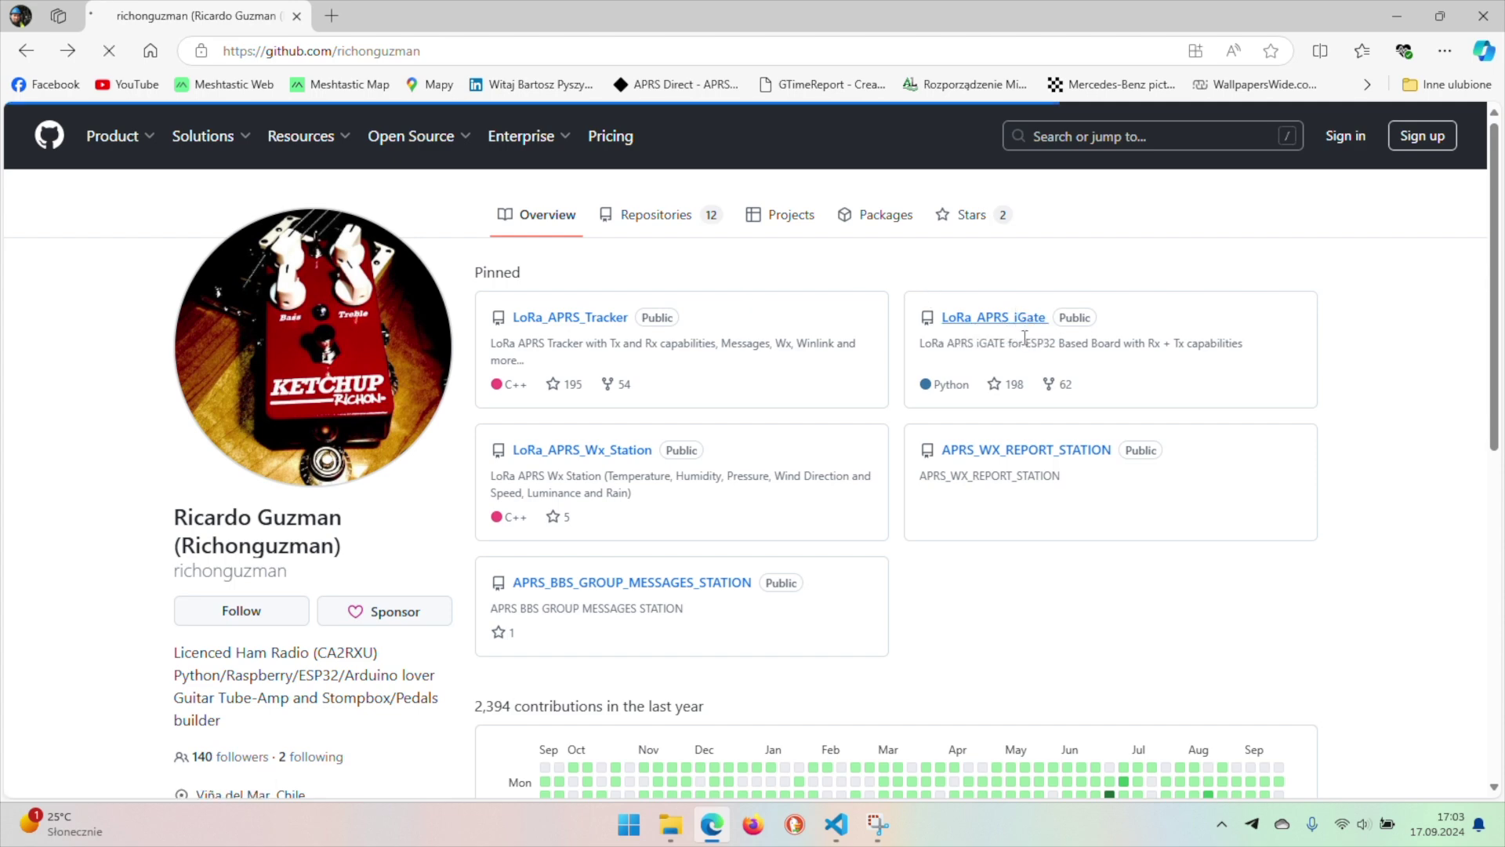
left_click(1001, 311)
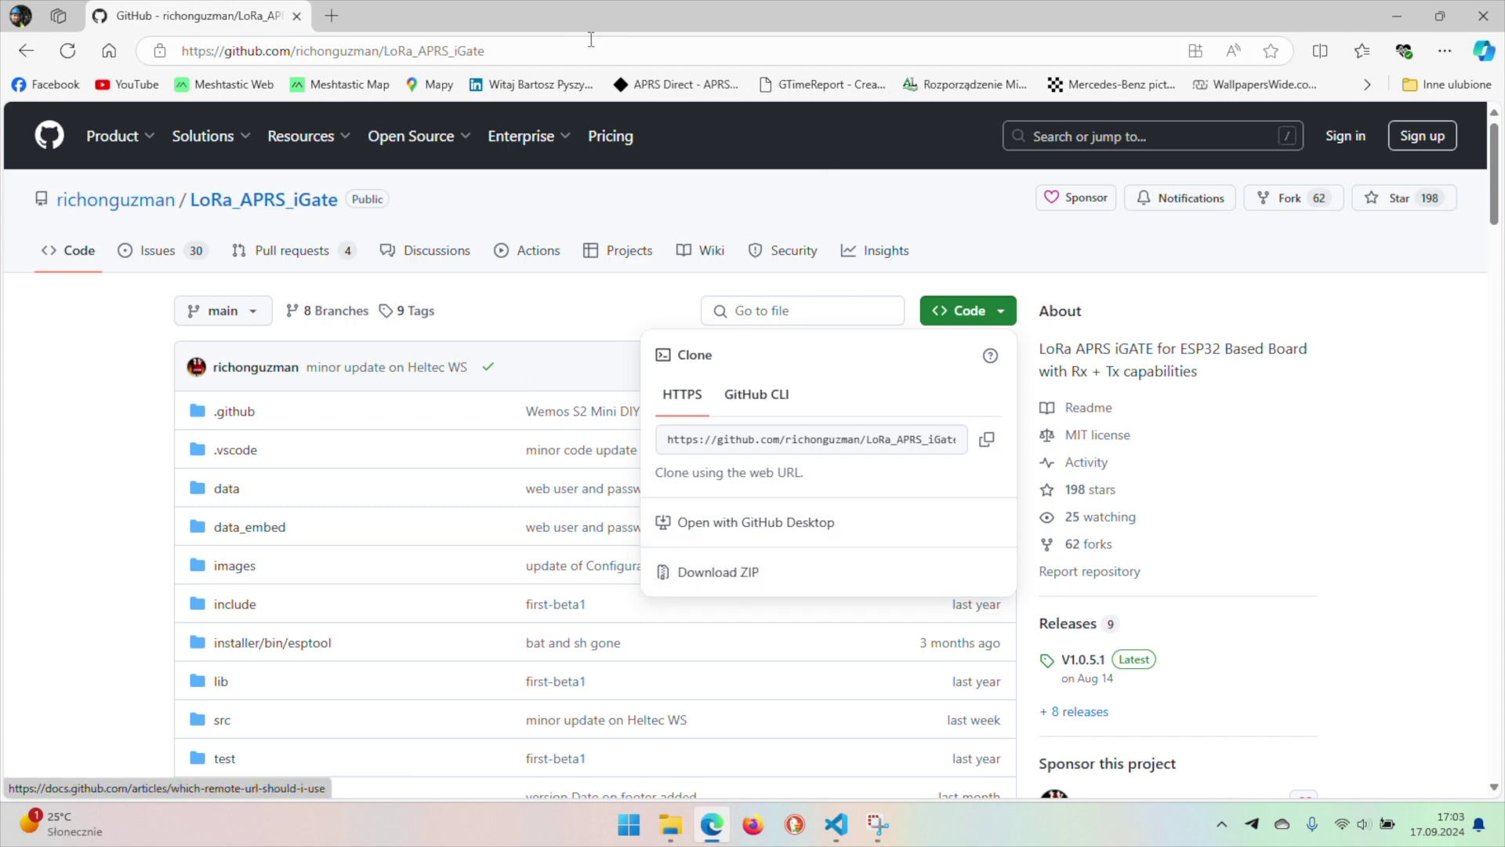
left_click(1493, 14)
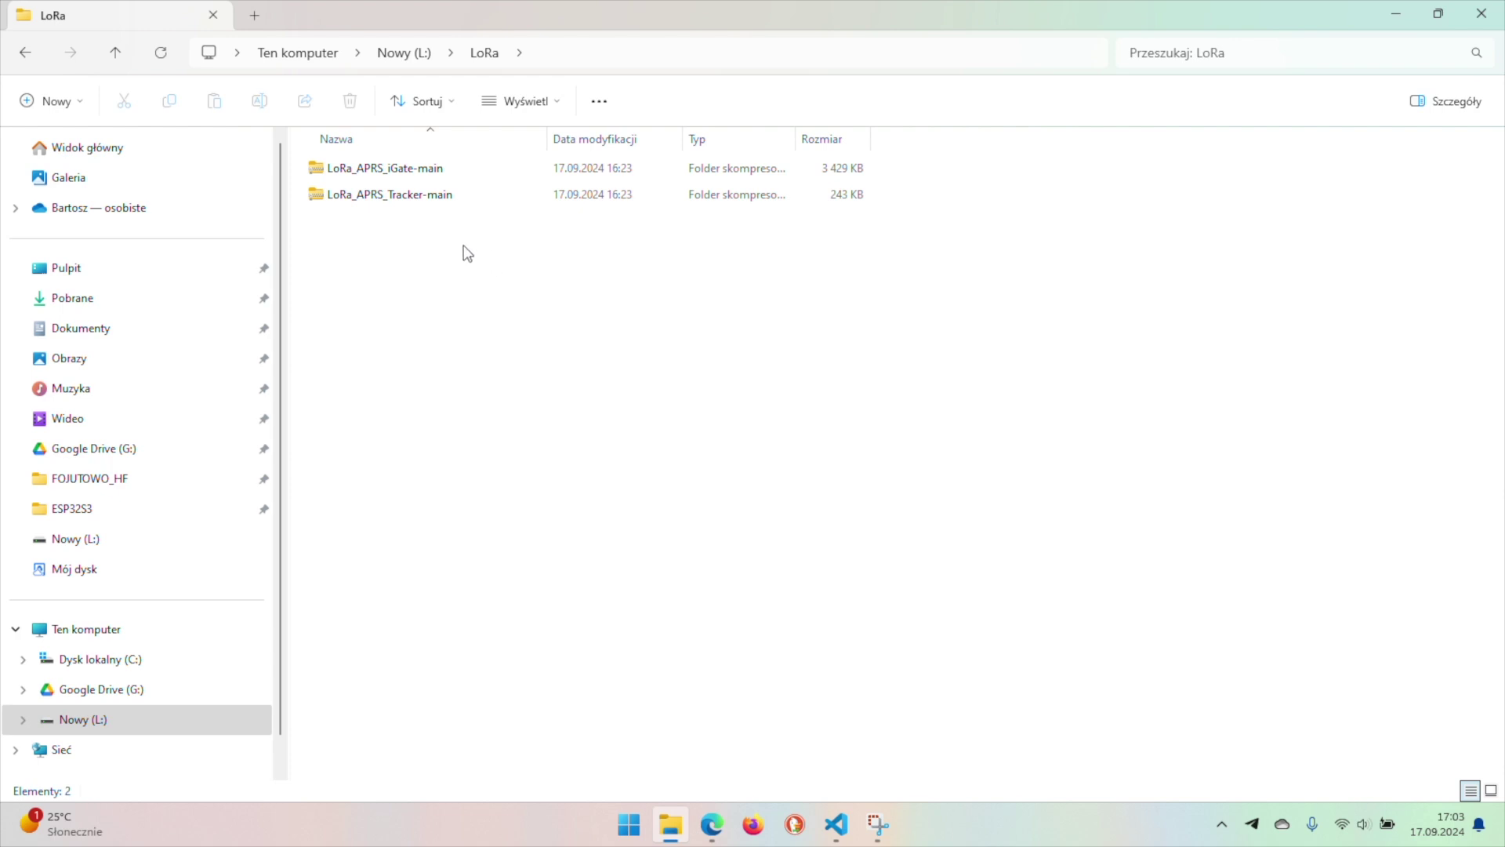
- Extract the LoRa_APRS_Tracker-main archive into its own folder inside the LoRa folder
left_click(412, 196)
right_click(412, 196)
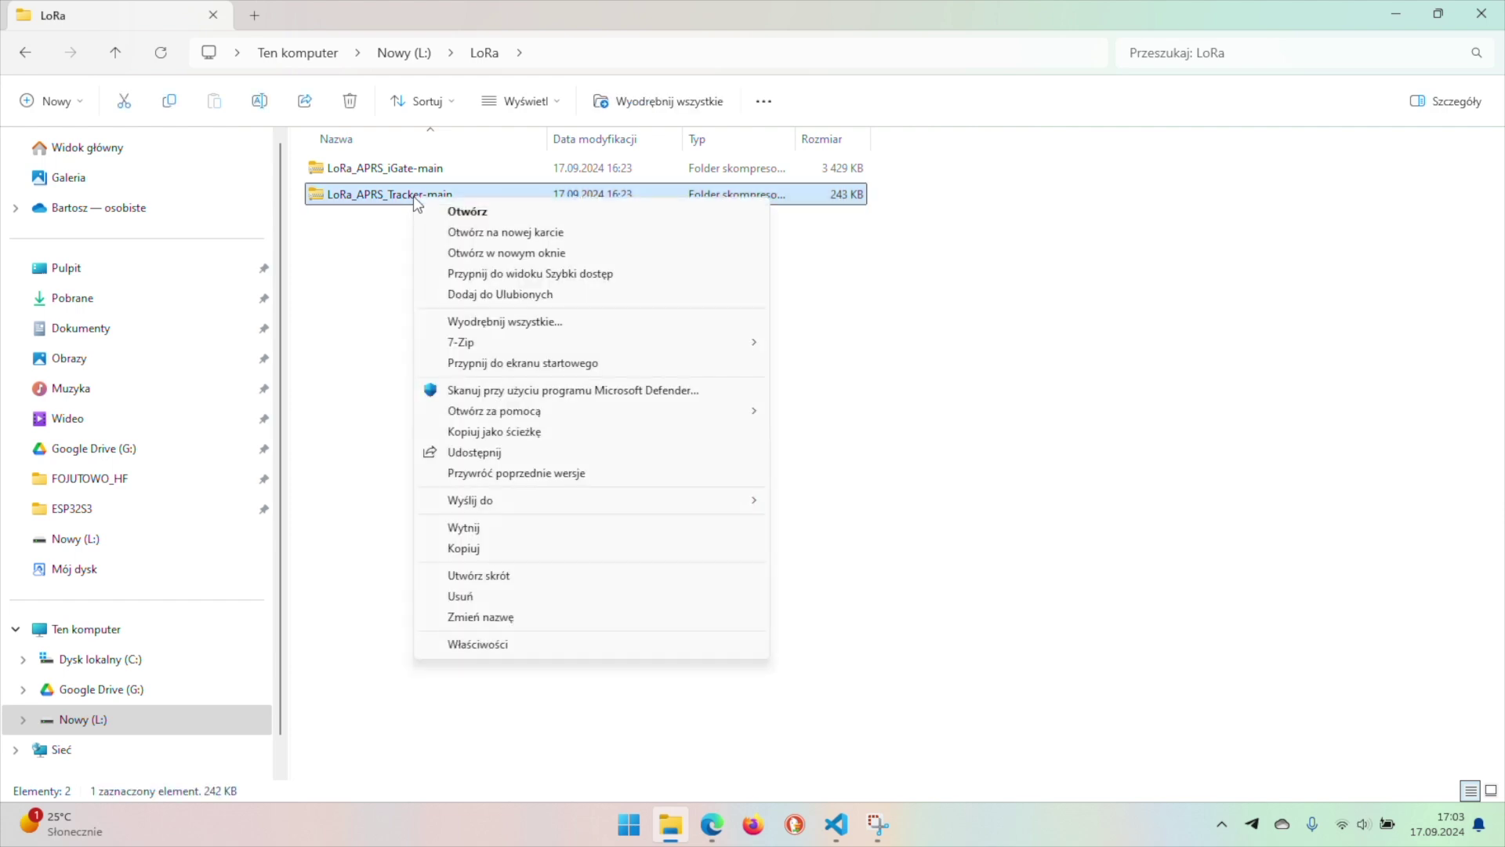
left_click(520, 323)
left_click(909, 591)
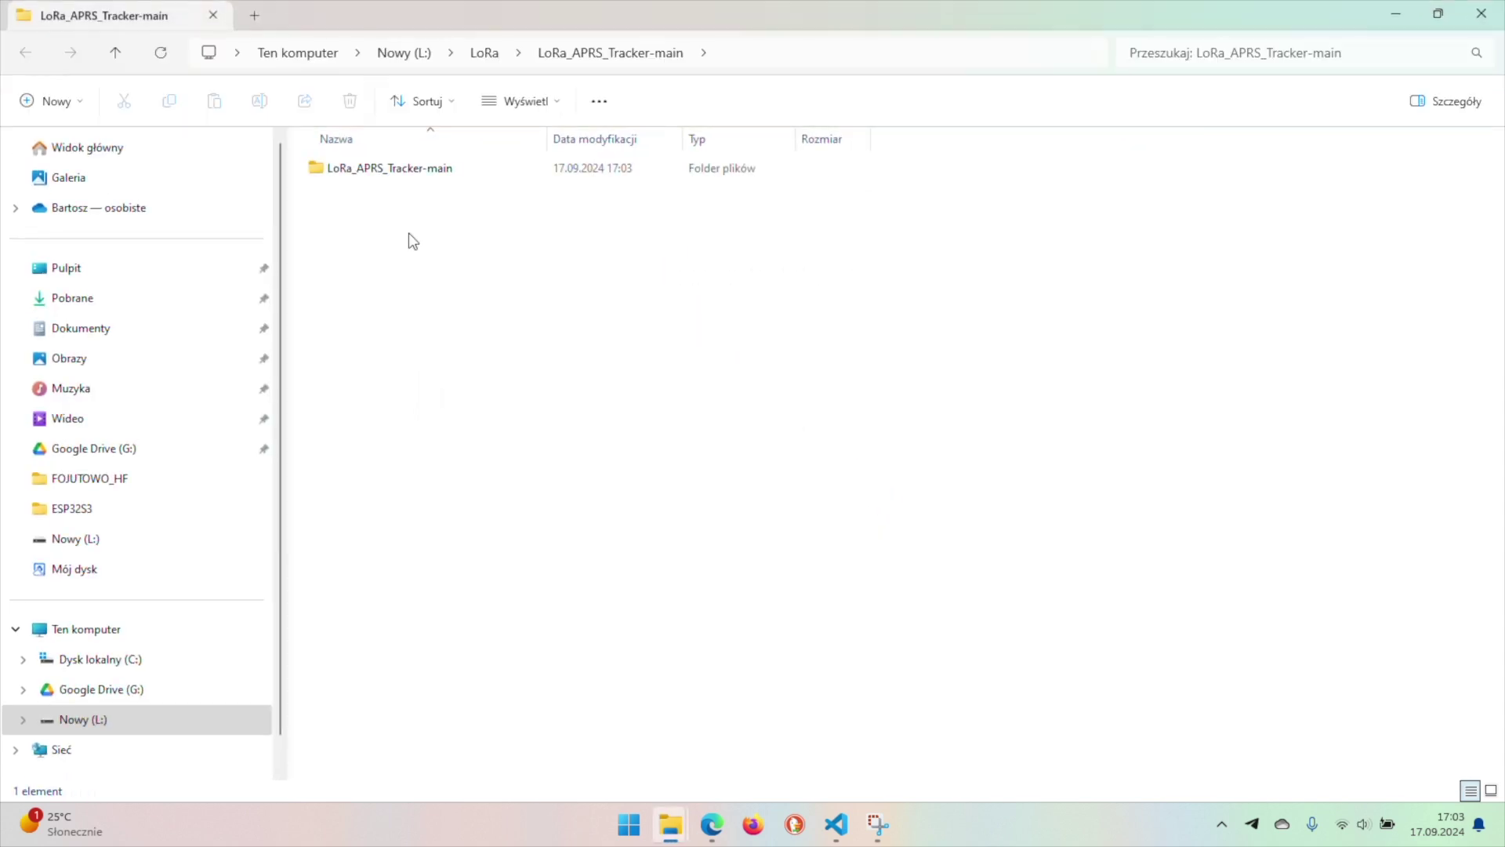
- Switch to Visual Studio Code and open the inner LoRa_APRS_Tracker-main folder from L:\LoRa as a PlatformIO project
left_click(835, 824)
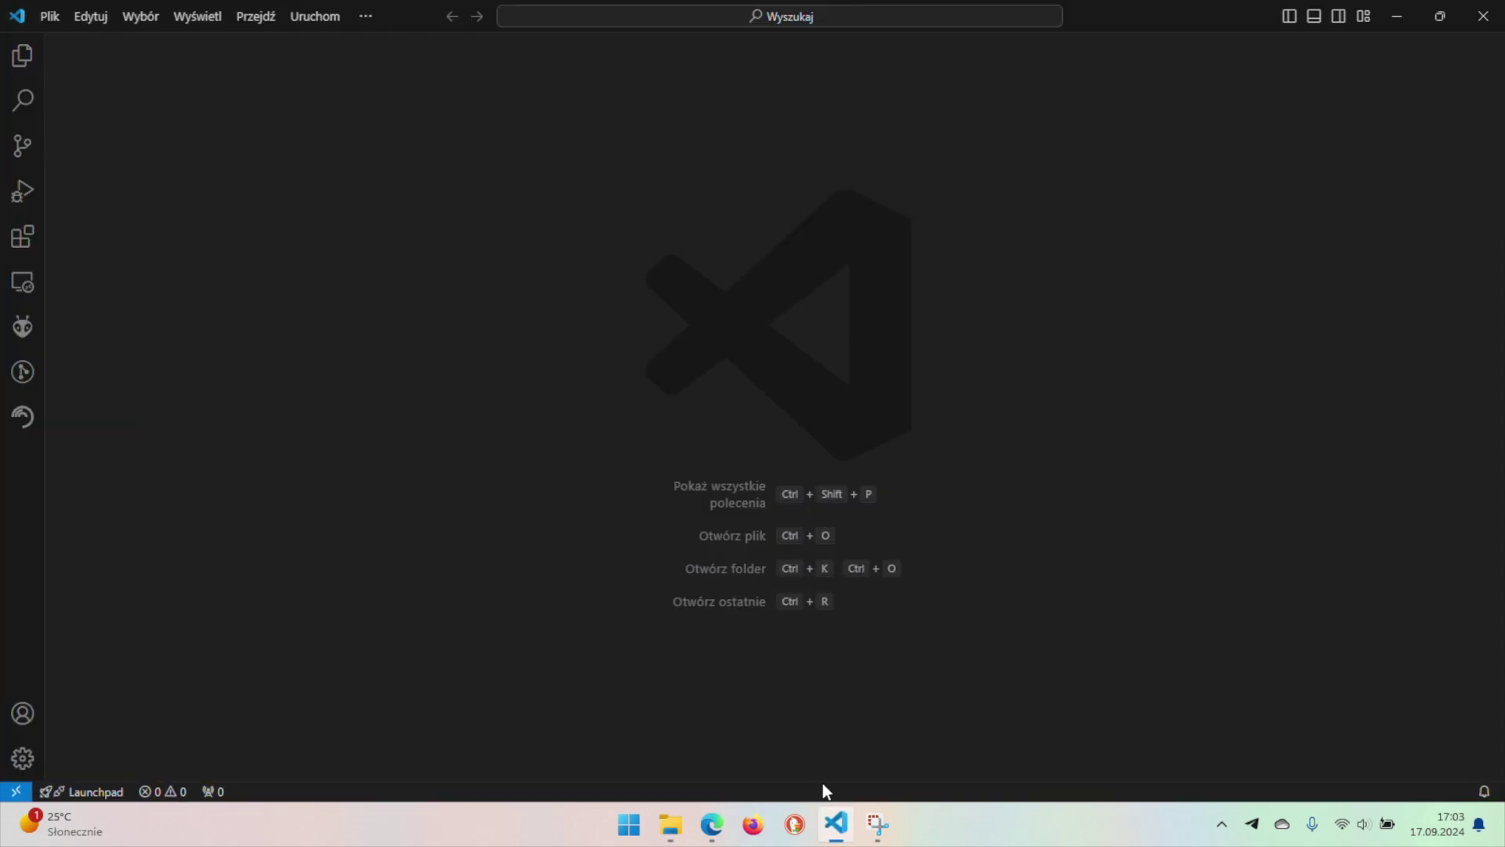
left_click(24, 330)
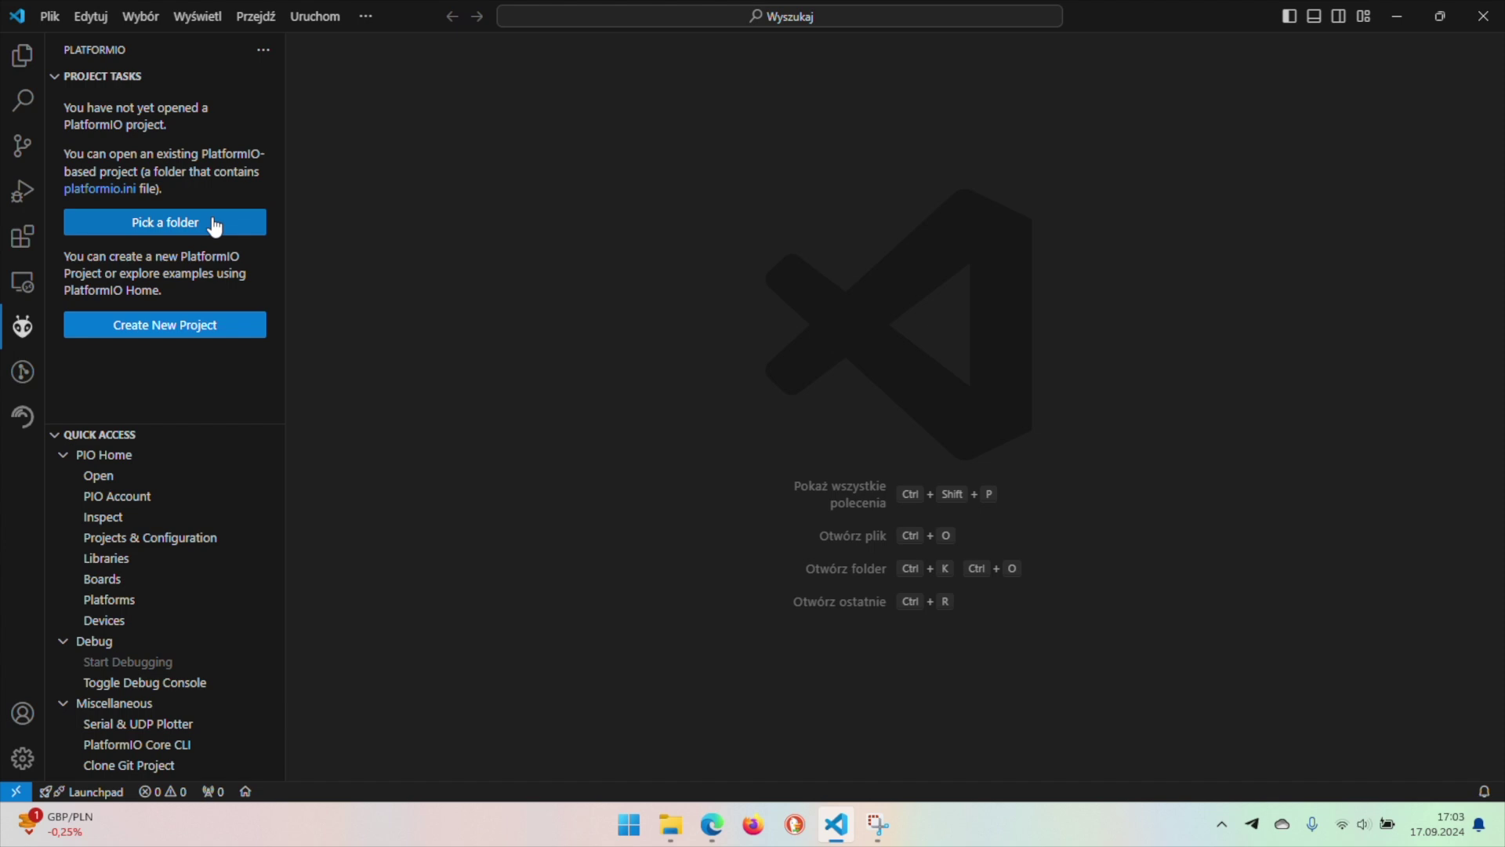
left_click(212, 224)
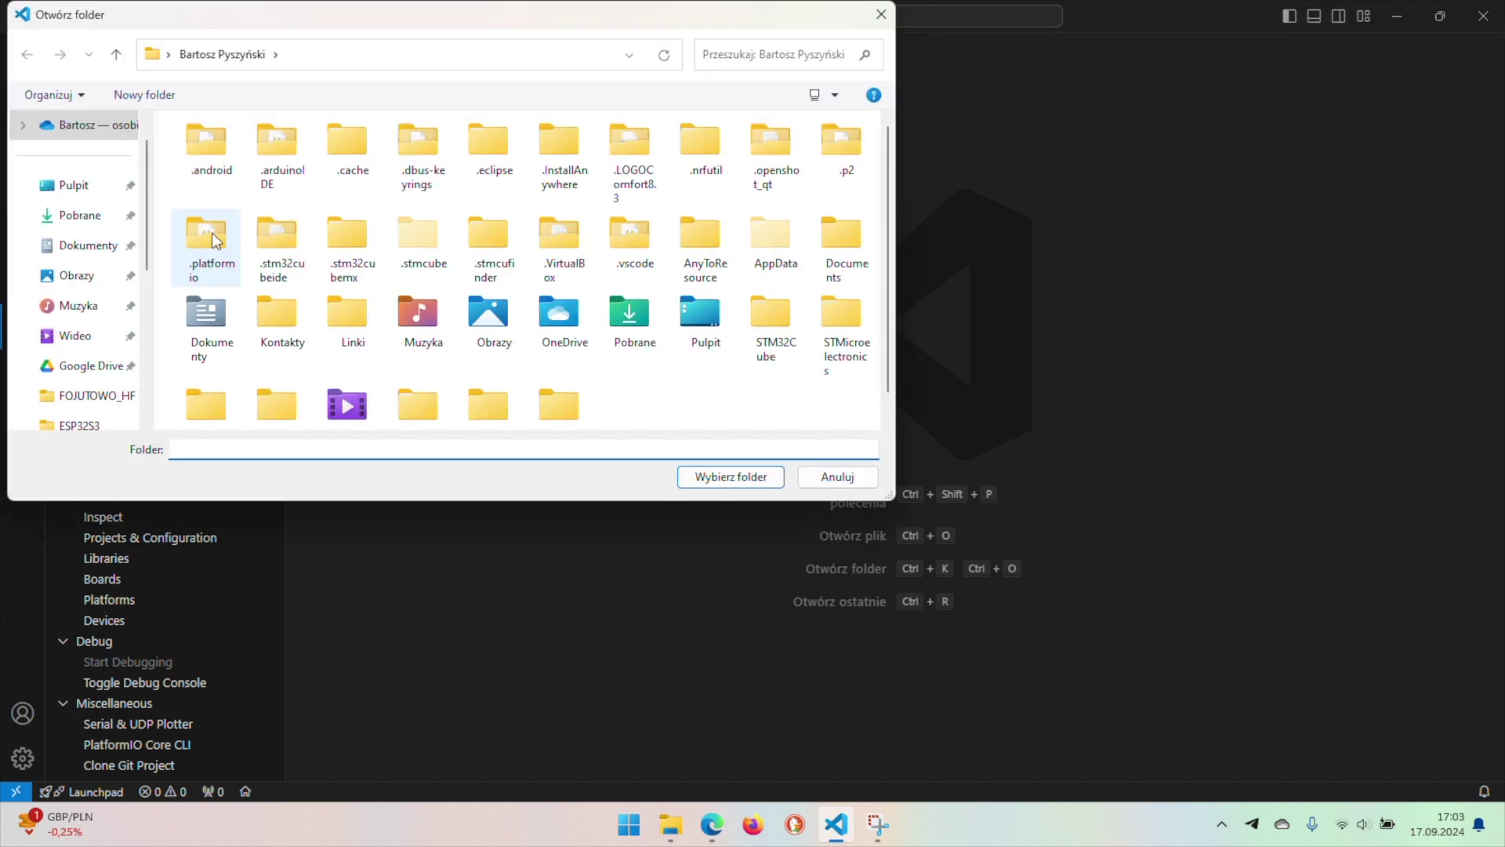
scroll(109, 405, "down", 5)
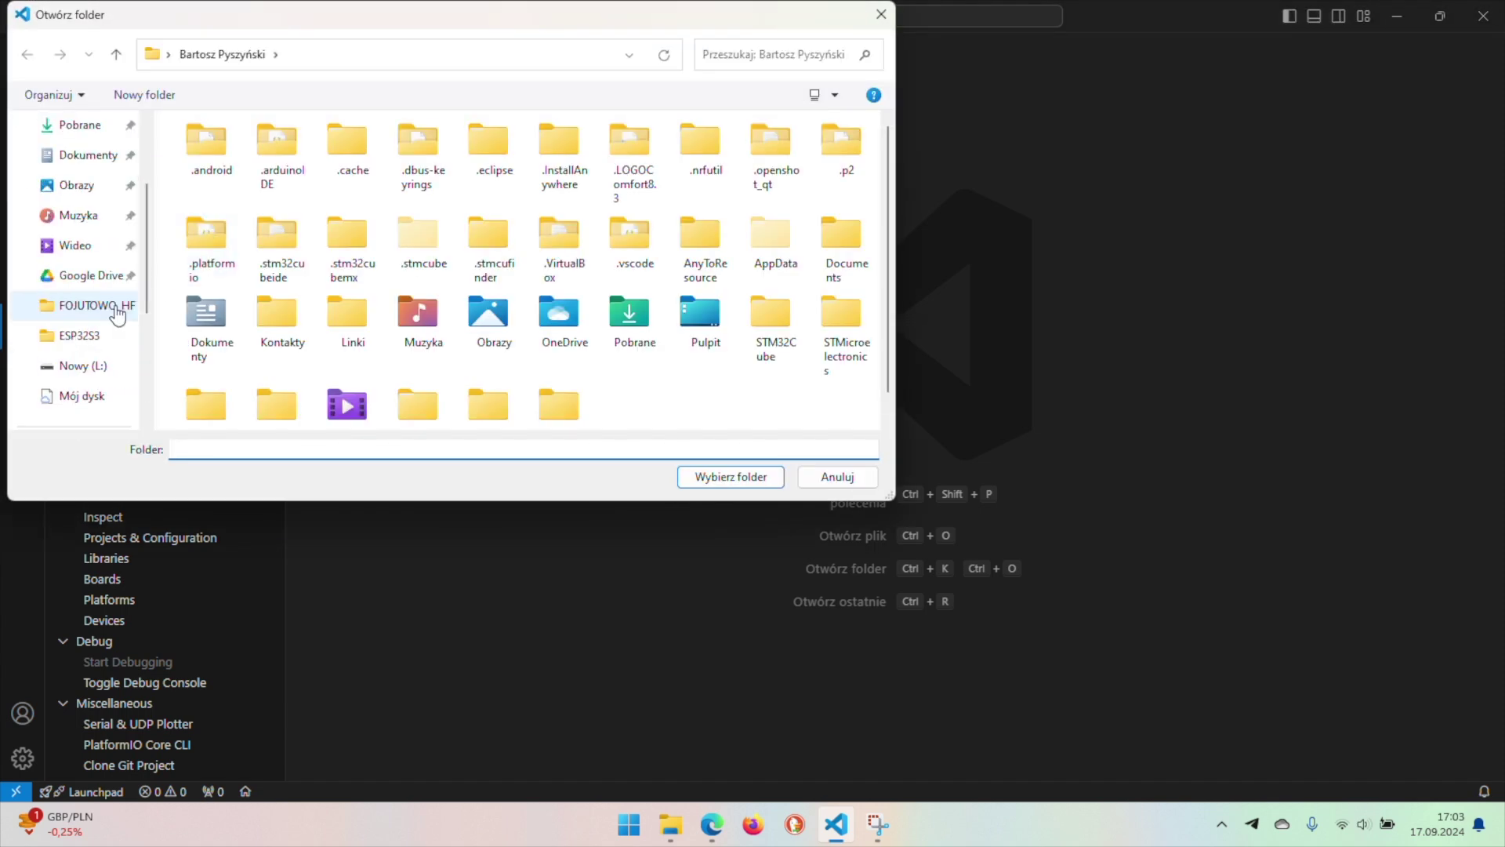
left_click(93, 365)
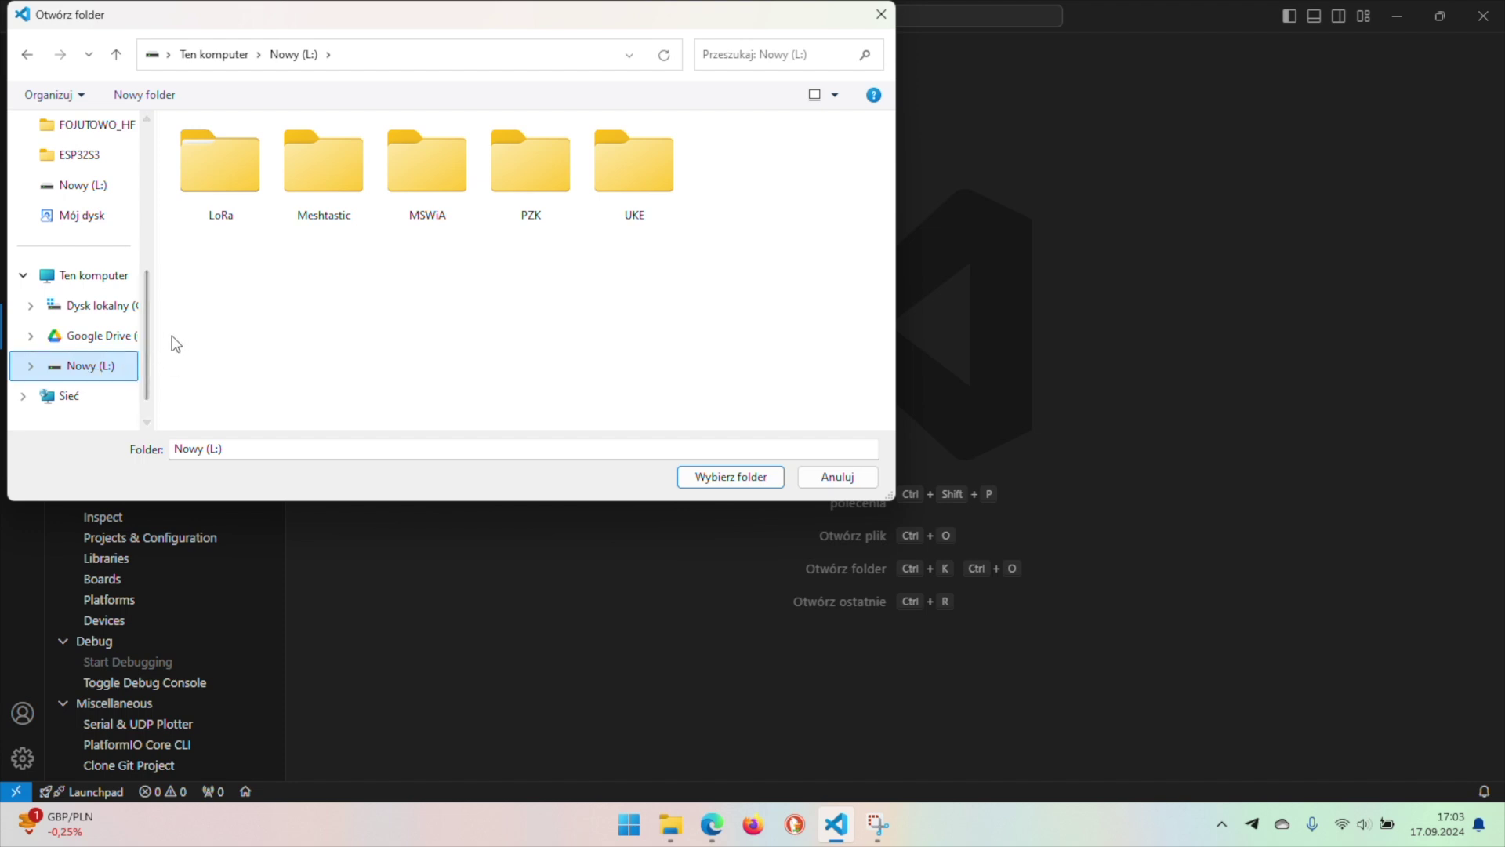
double_click(220, 186)
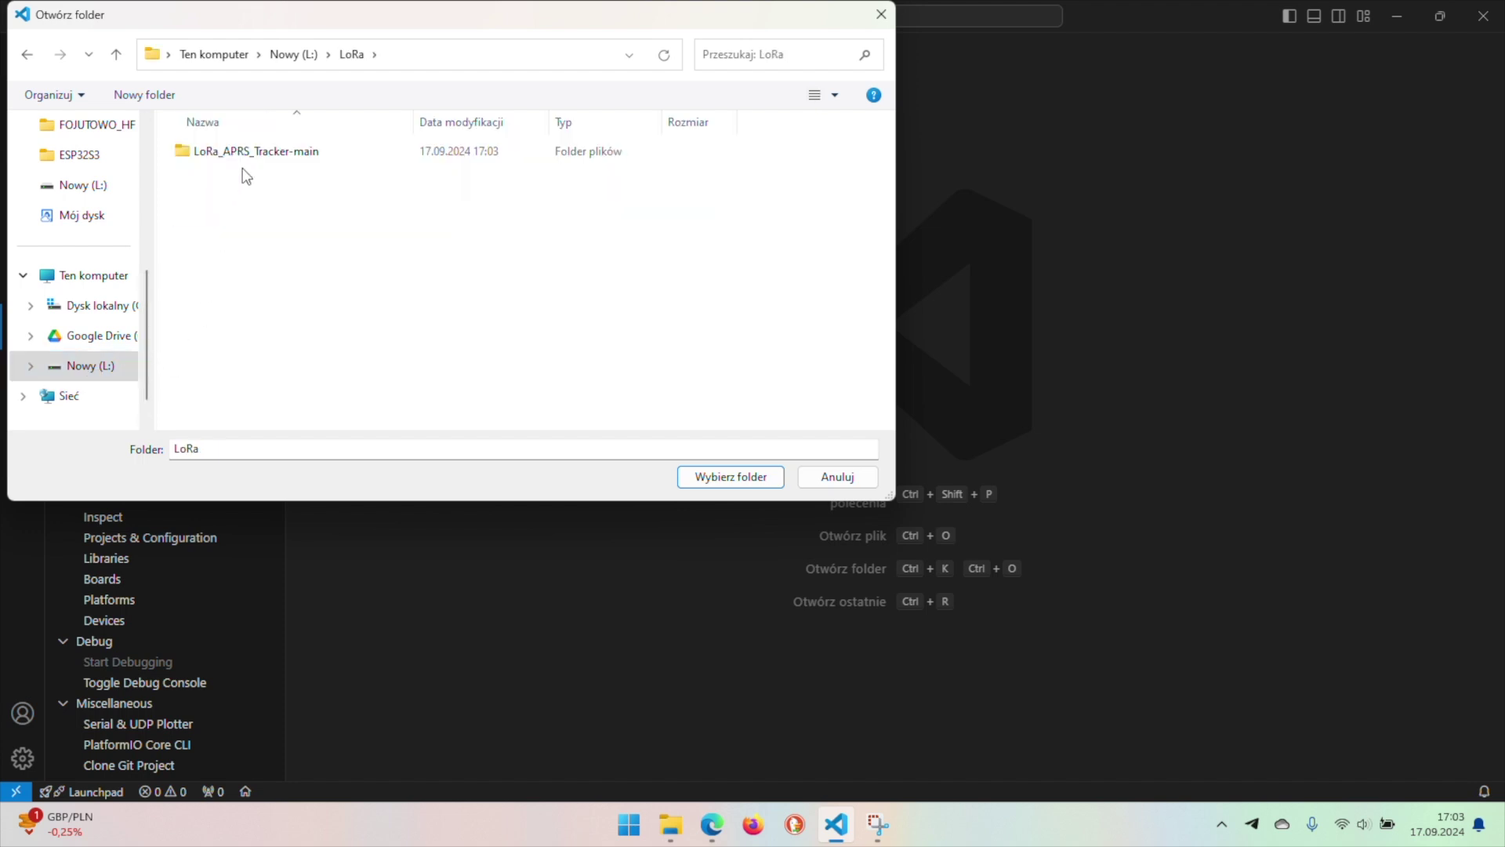
double_click(244, 157)
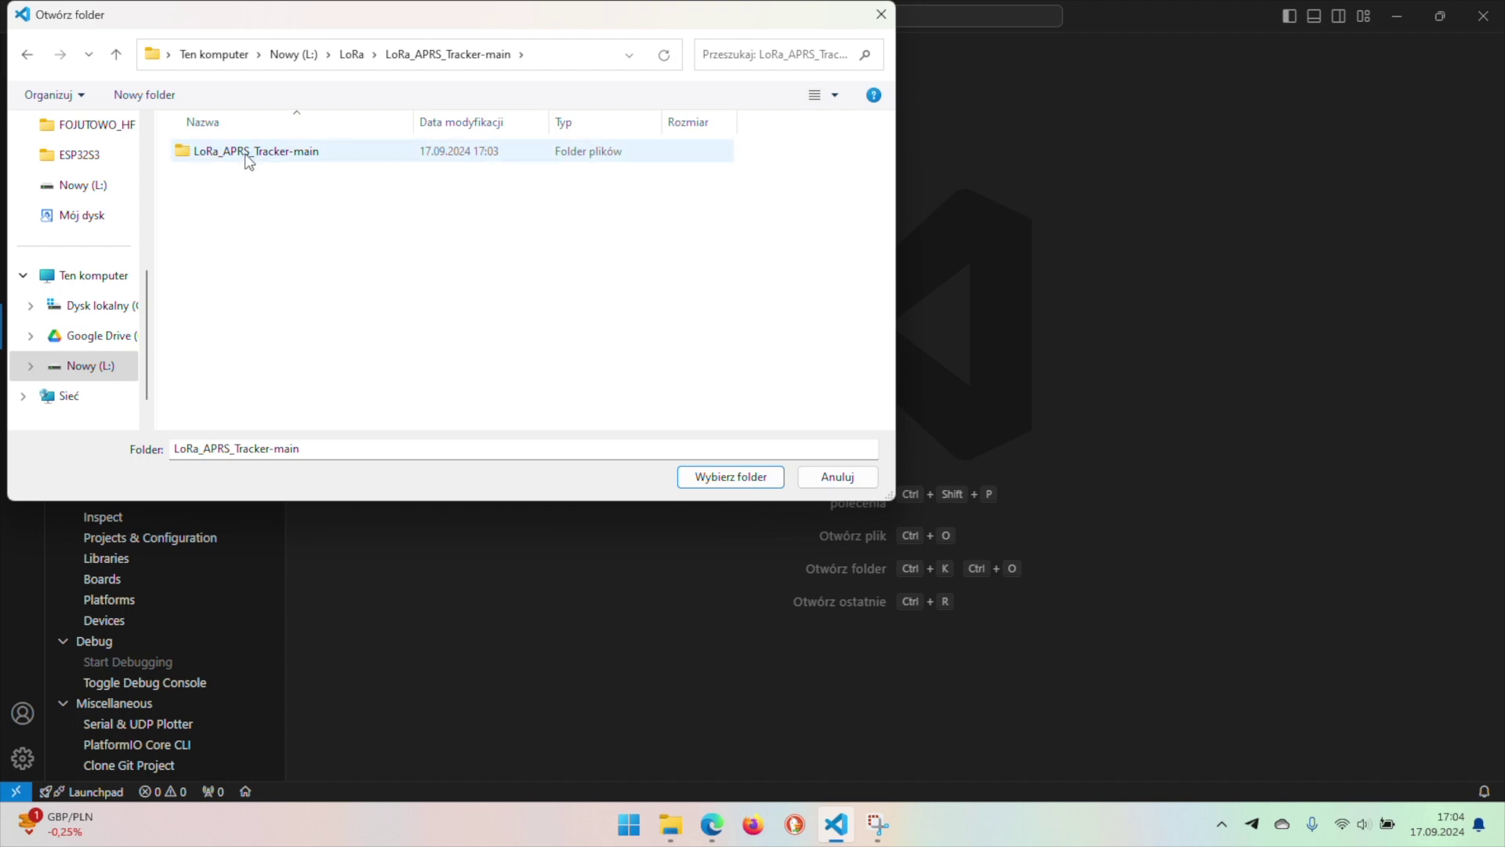
double_click(248, 157)
left_click(731, 477)
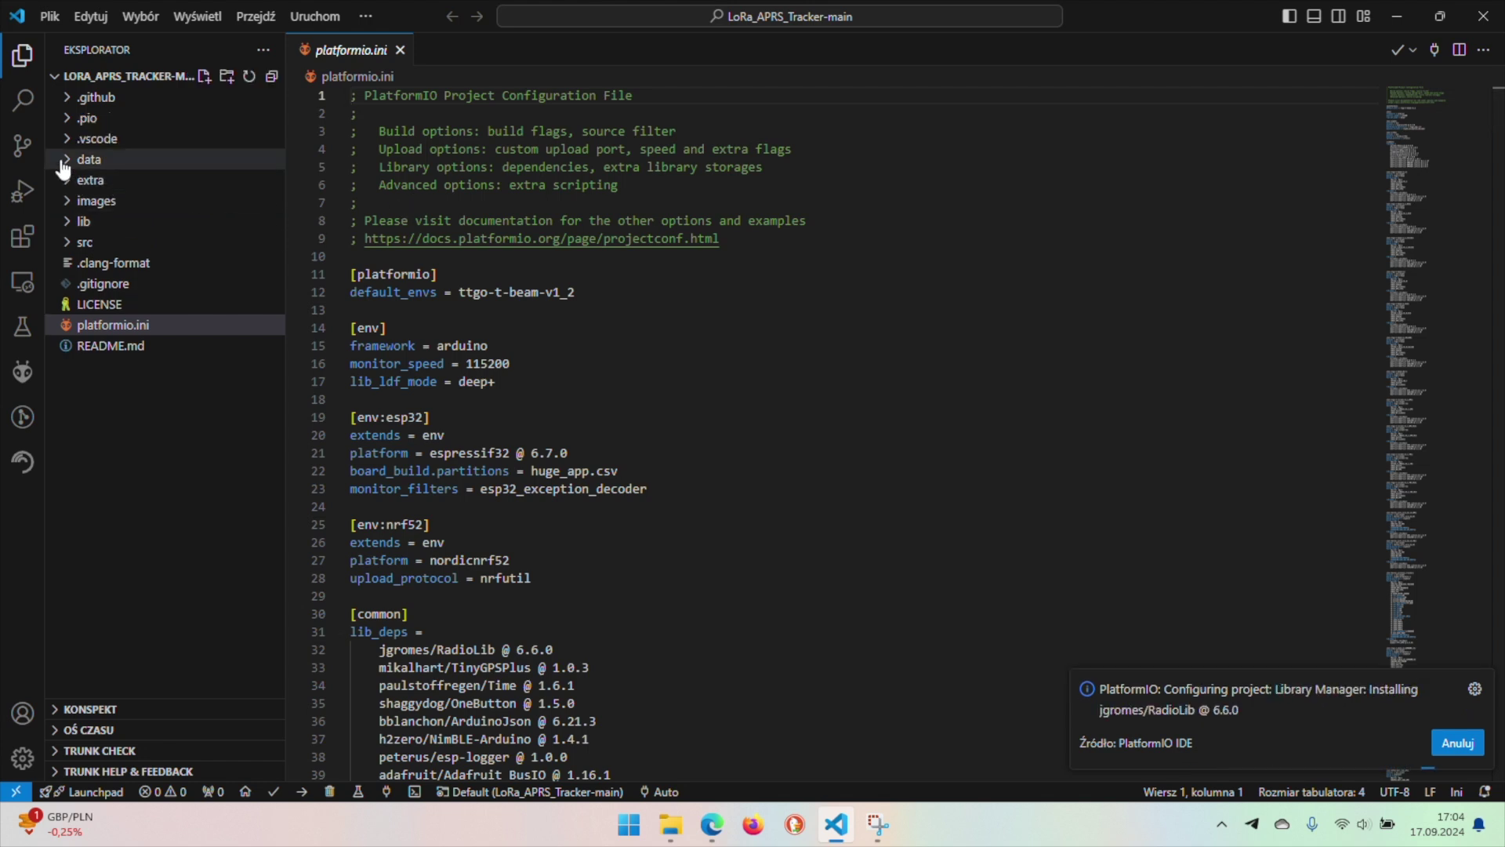
- Open tracker_config.json in the data folder and set the first beacon's callsign to SP2CSR-5
left_click(66, 159)
left_click(126, 180)
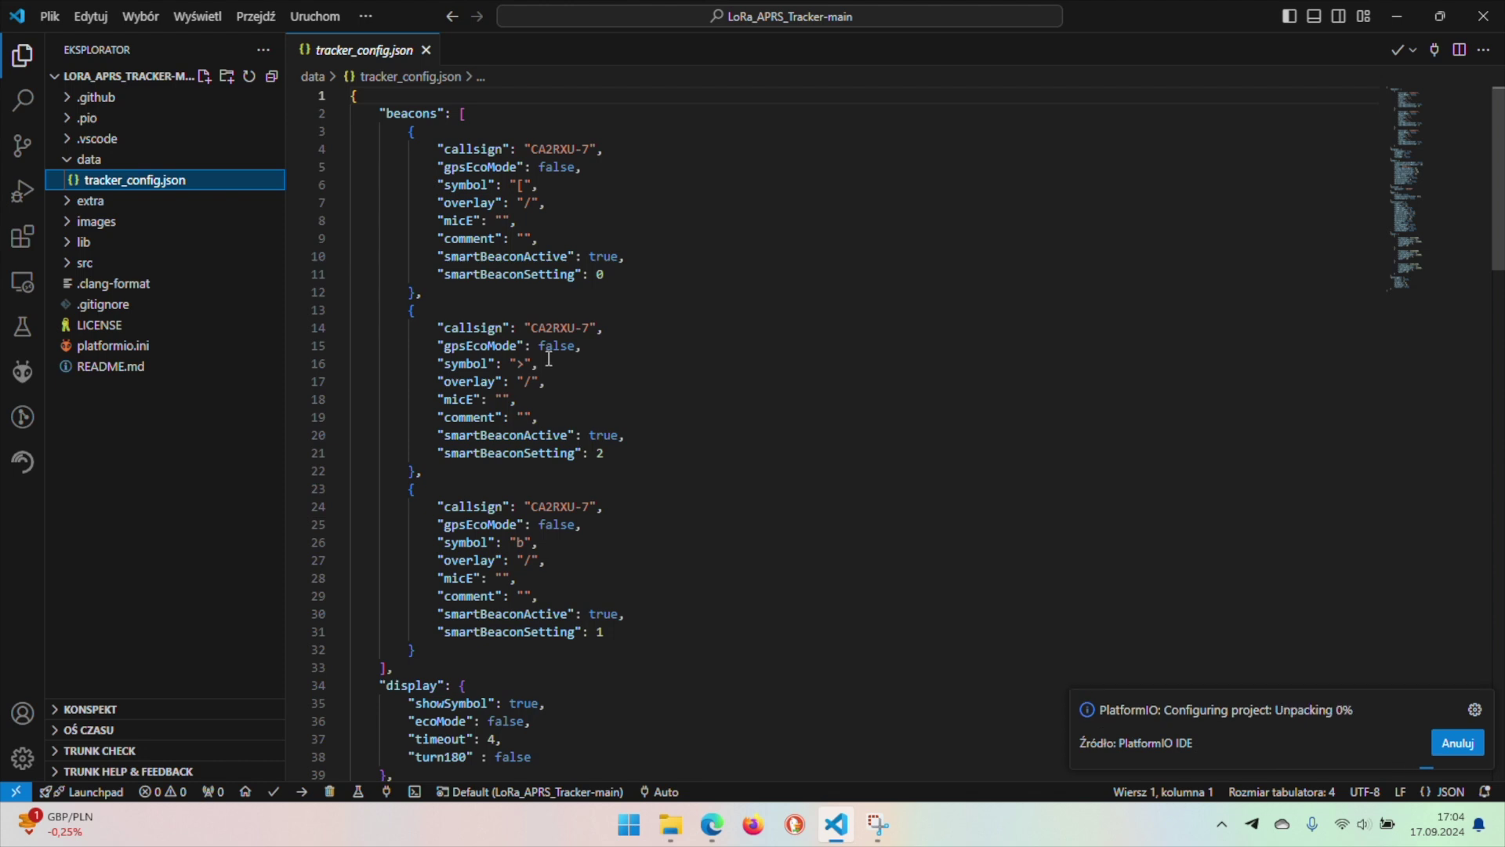
left_click_drag(531, 149, 590, 148)
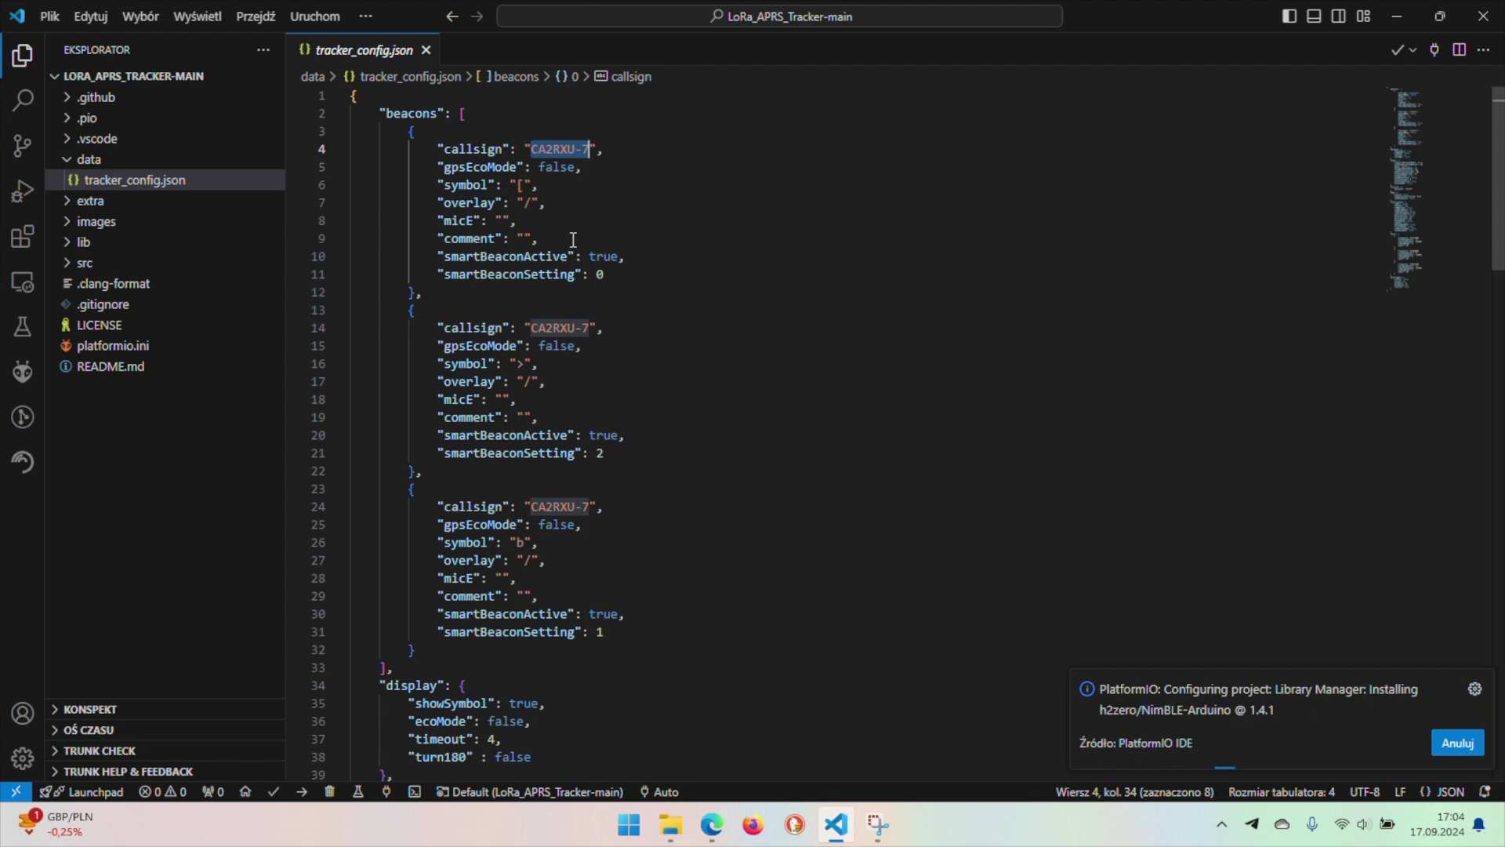
type("SP2CS")
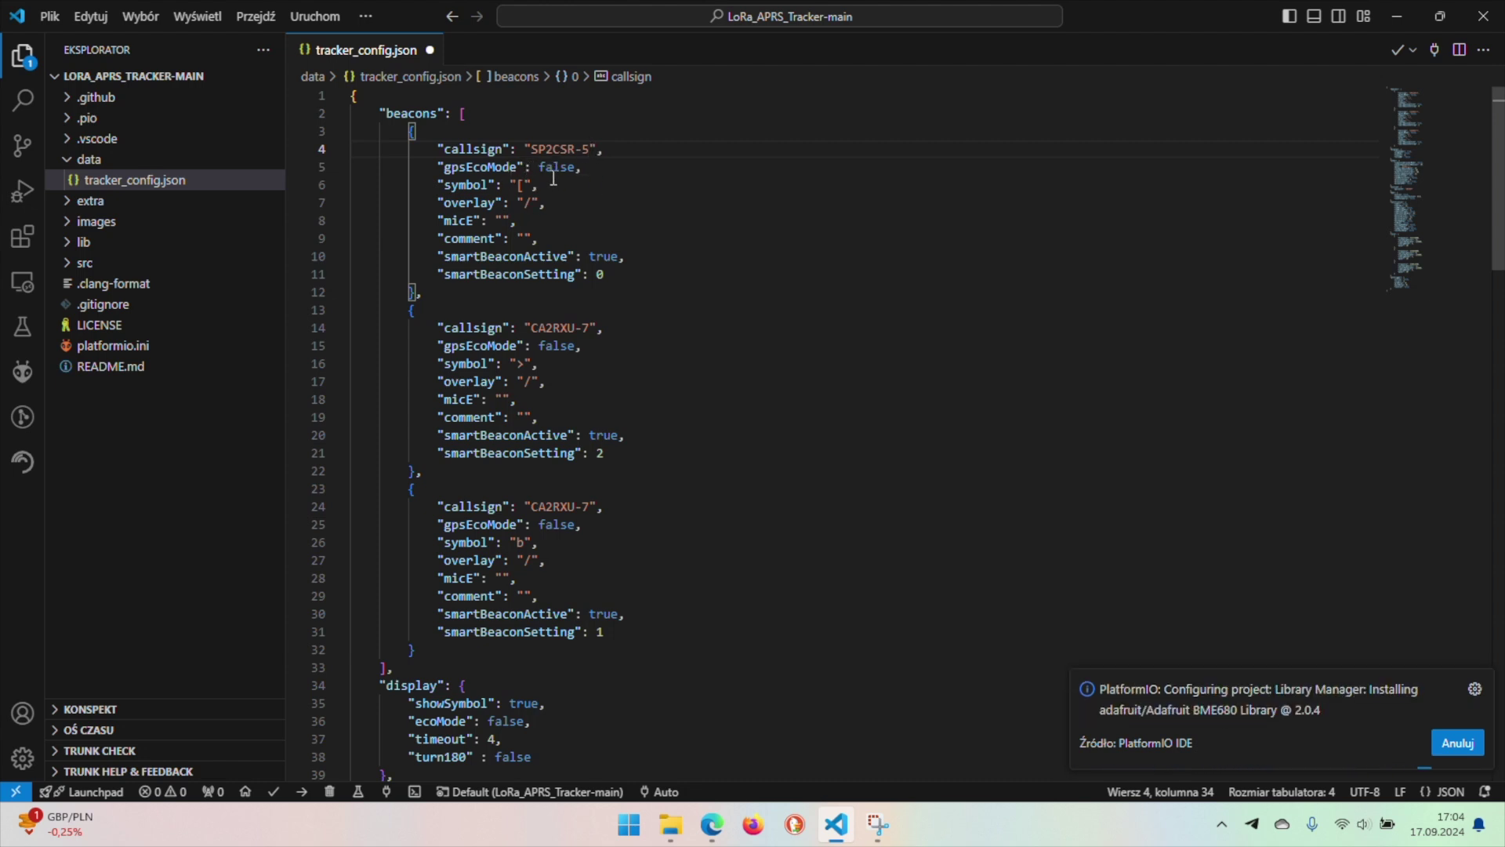
- Examine the symbol and overlay entries of the first beacon
left_click(524, 185)
left_click(539, 204)
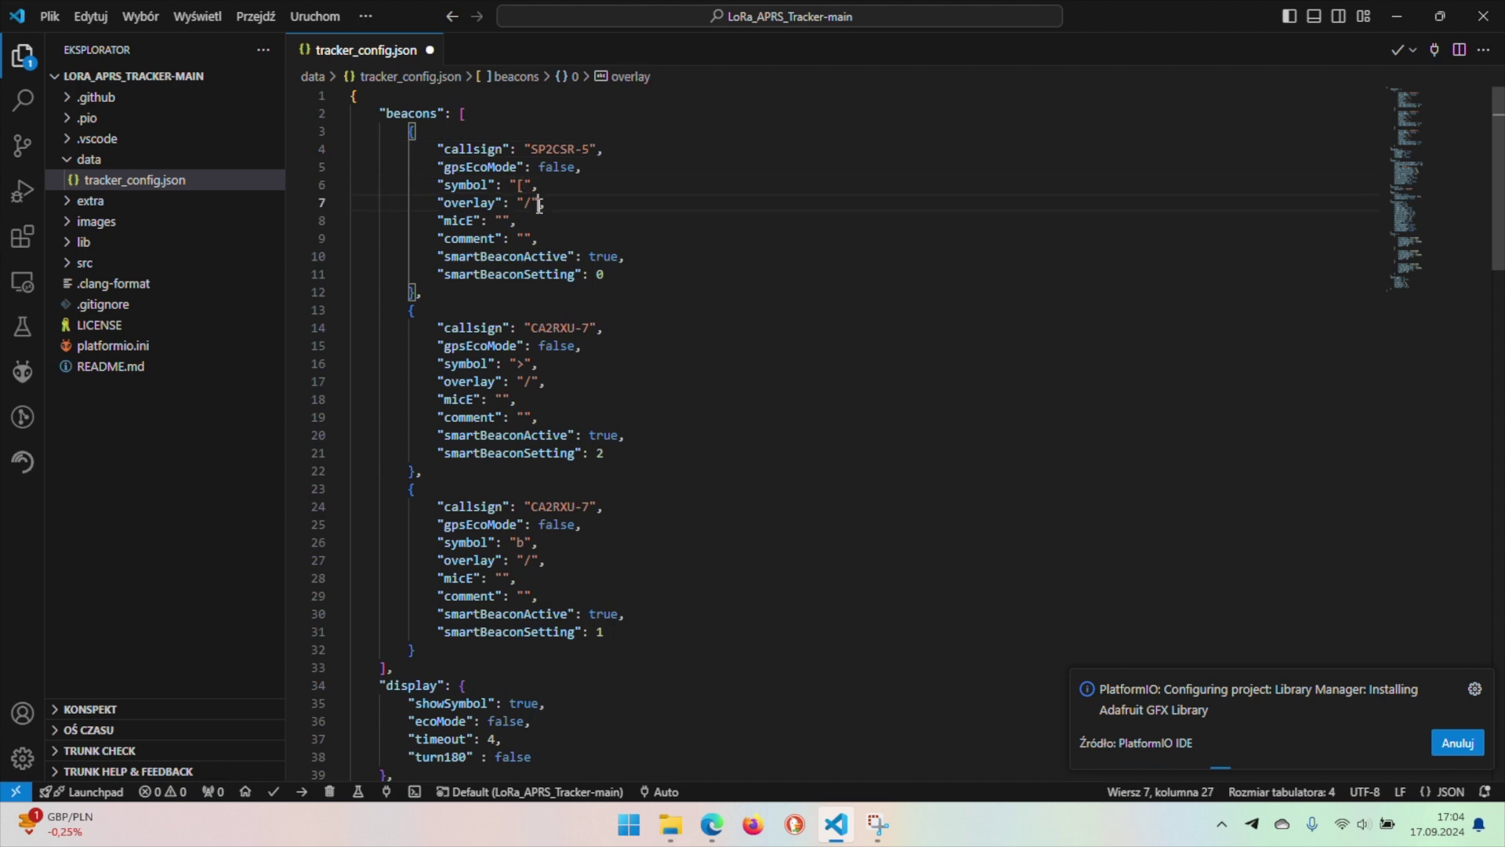
left_click(522, 186)
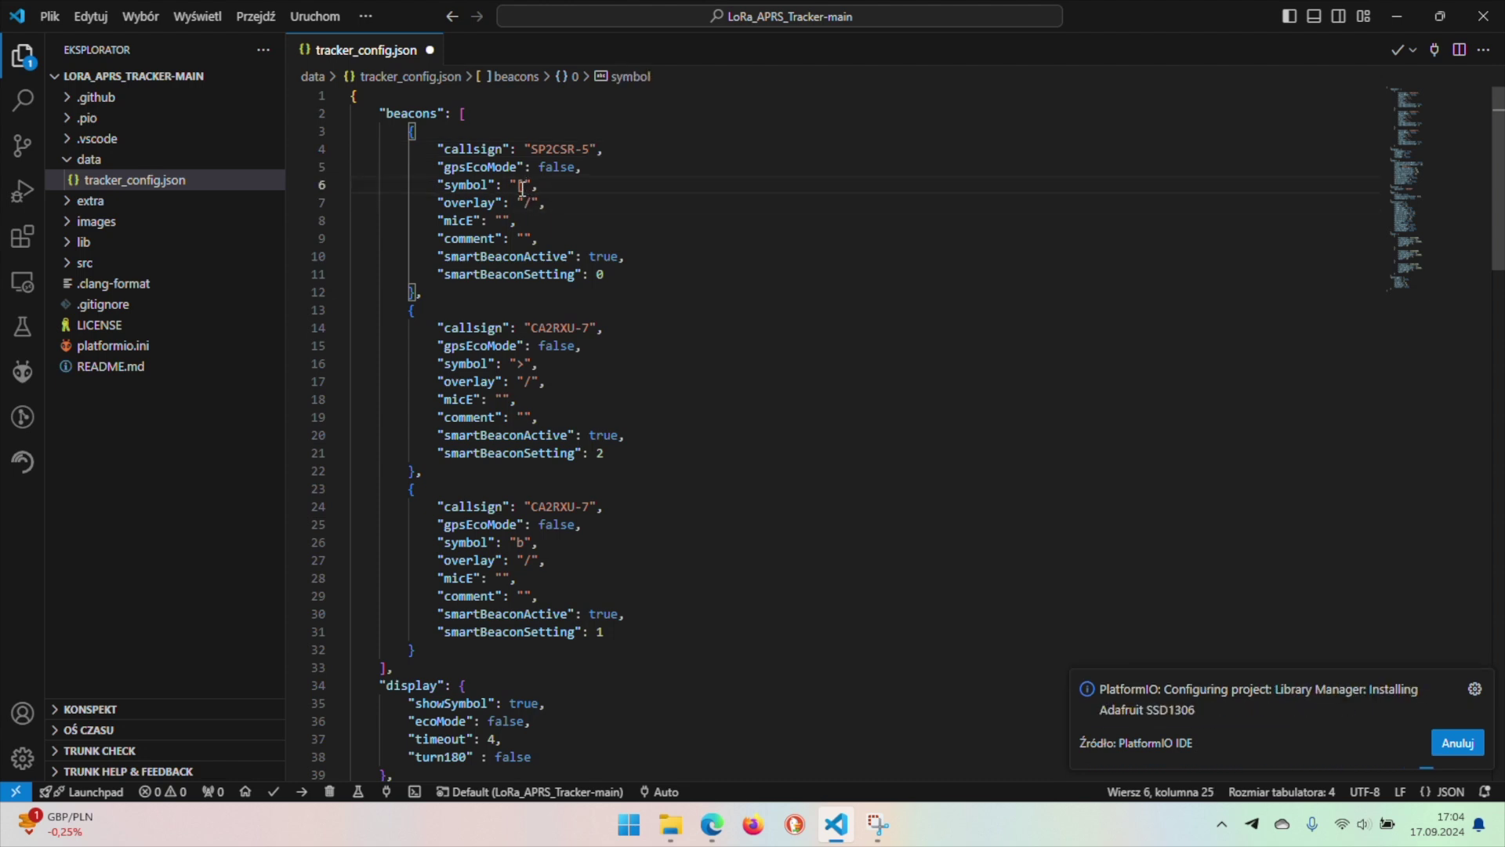
left_click(529, 203)
left_click(523, 185)
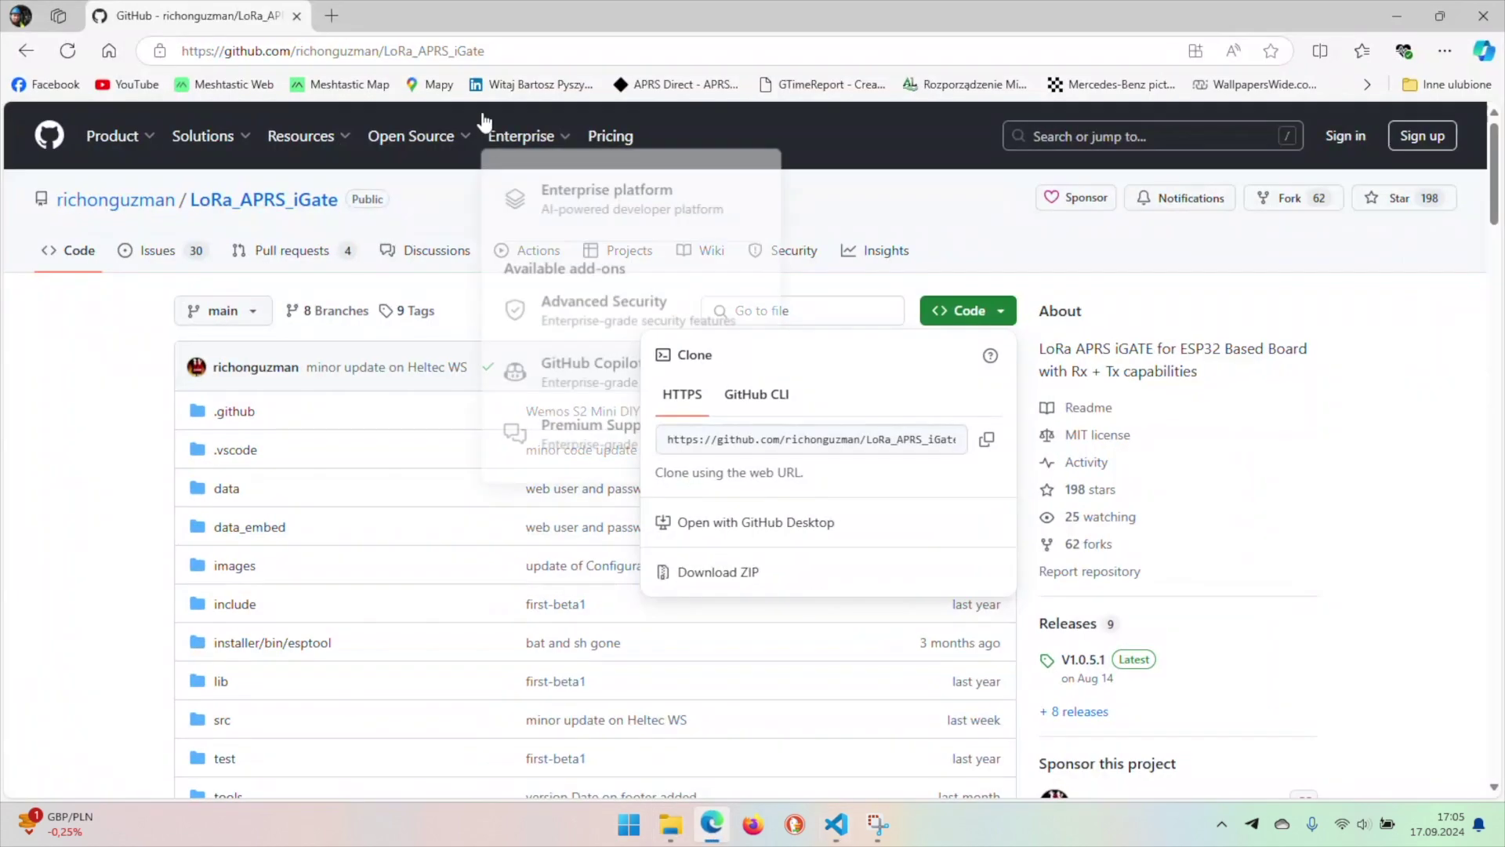
- Search the web for "aprs symbol table" in a new browser tab and enlarge the APRS Symbol Look Up Table image
left_click(333, 18)
type("aprs table s")
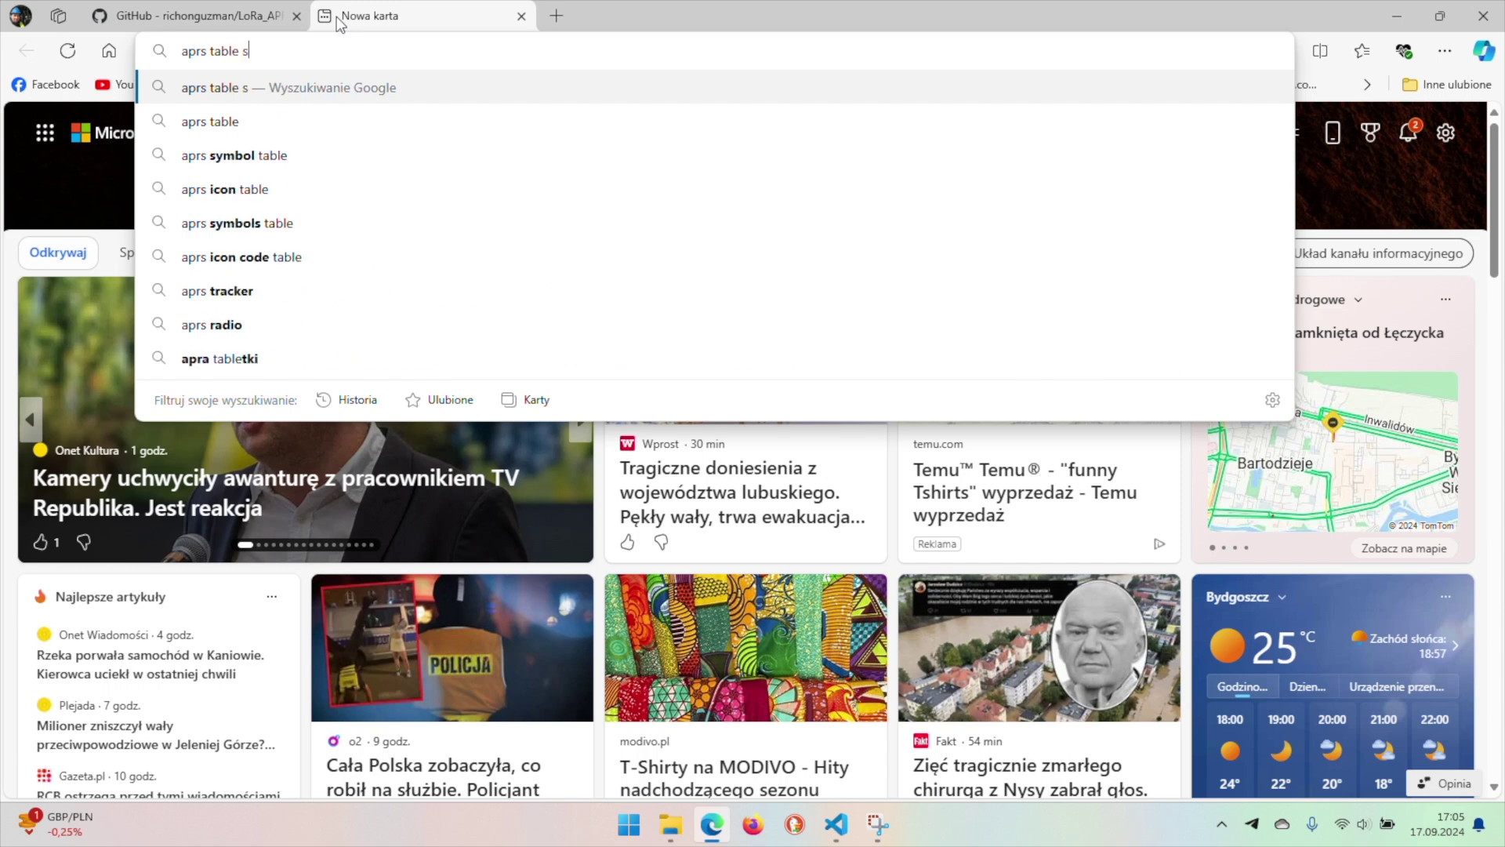
type("ym")
key("Down")
key("Return")
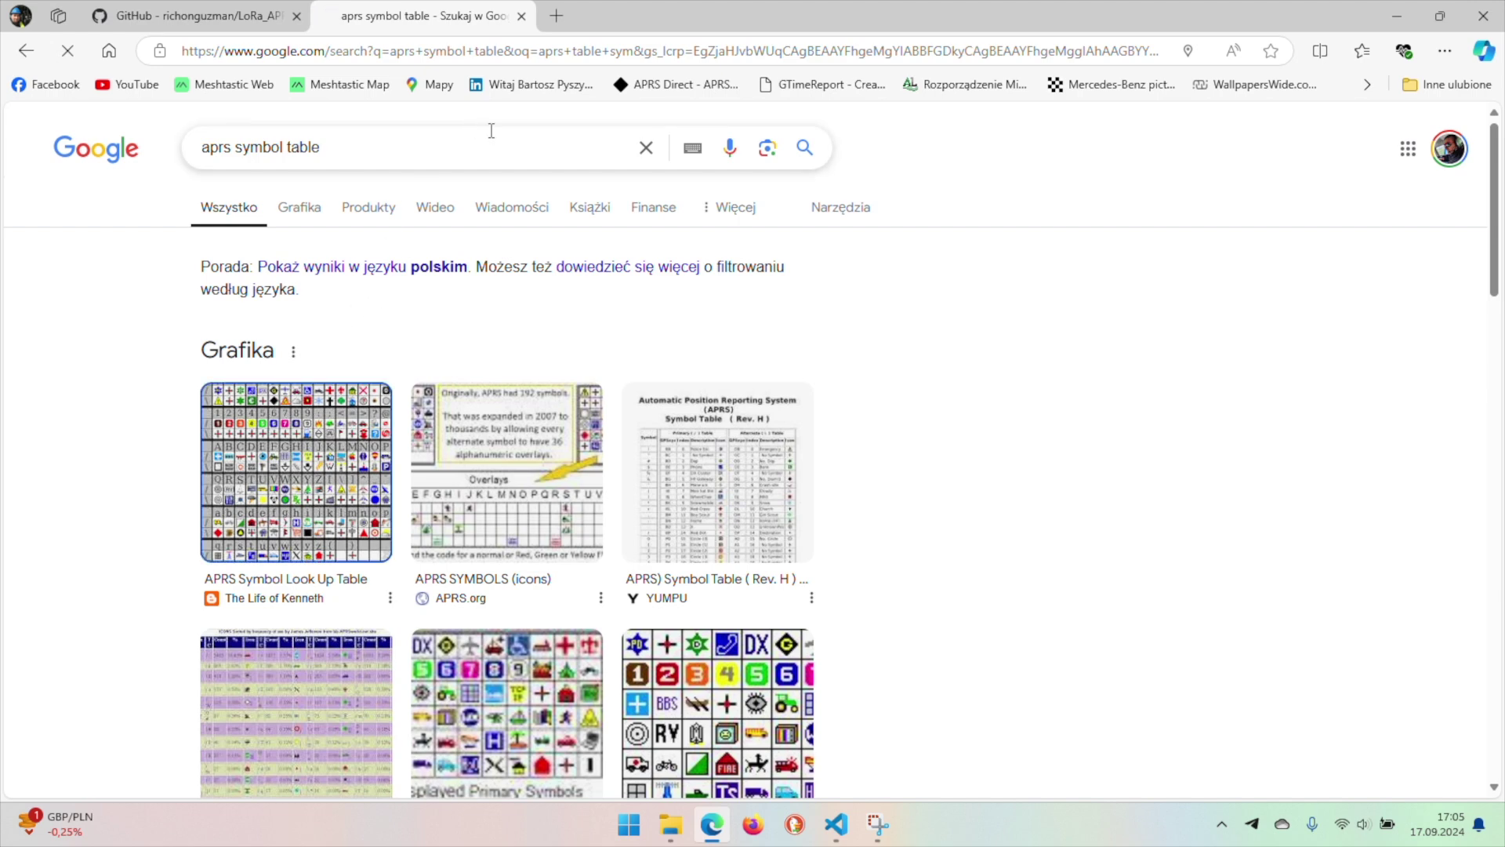
left_click(984, 397)
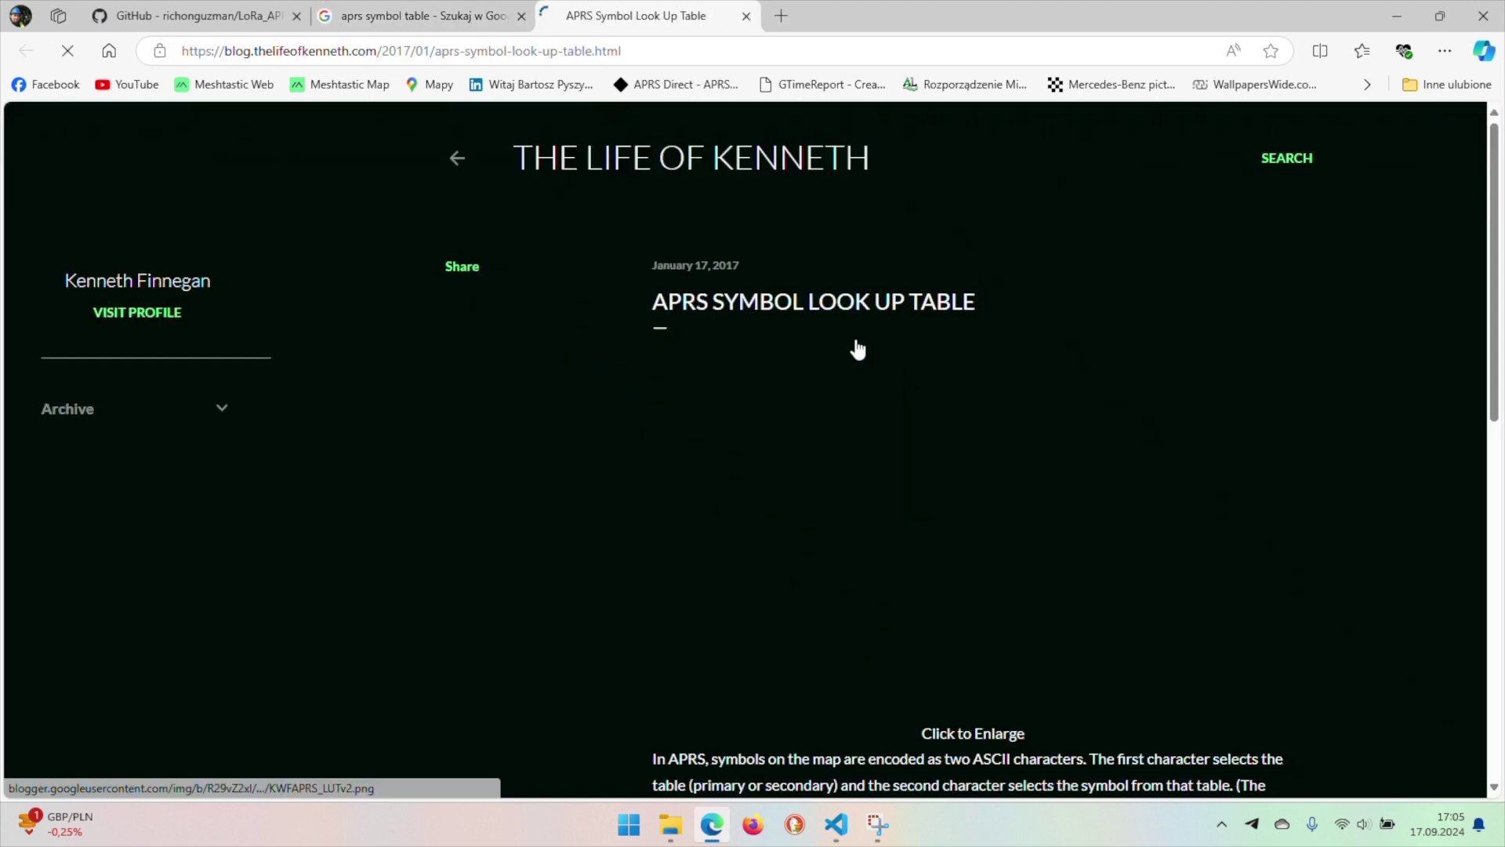
left_click(890, 349)
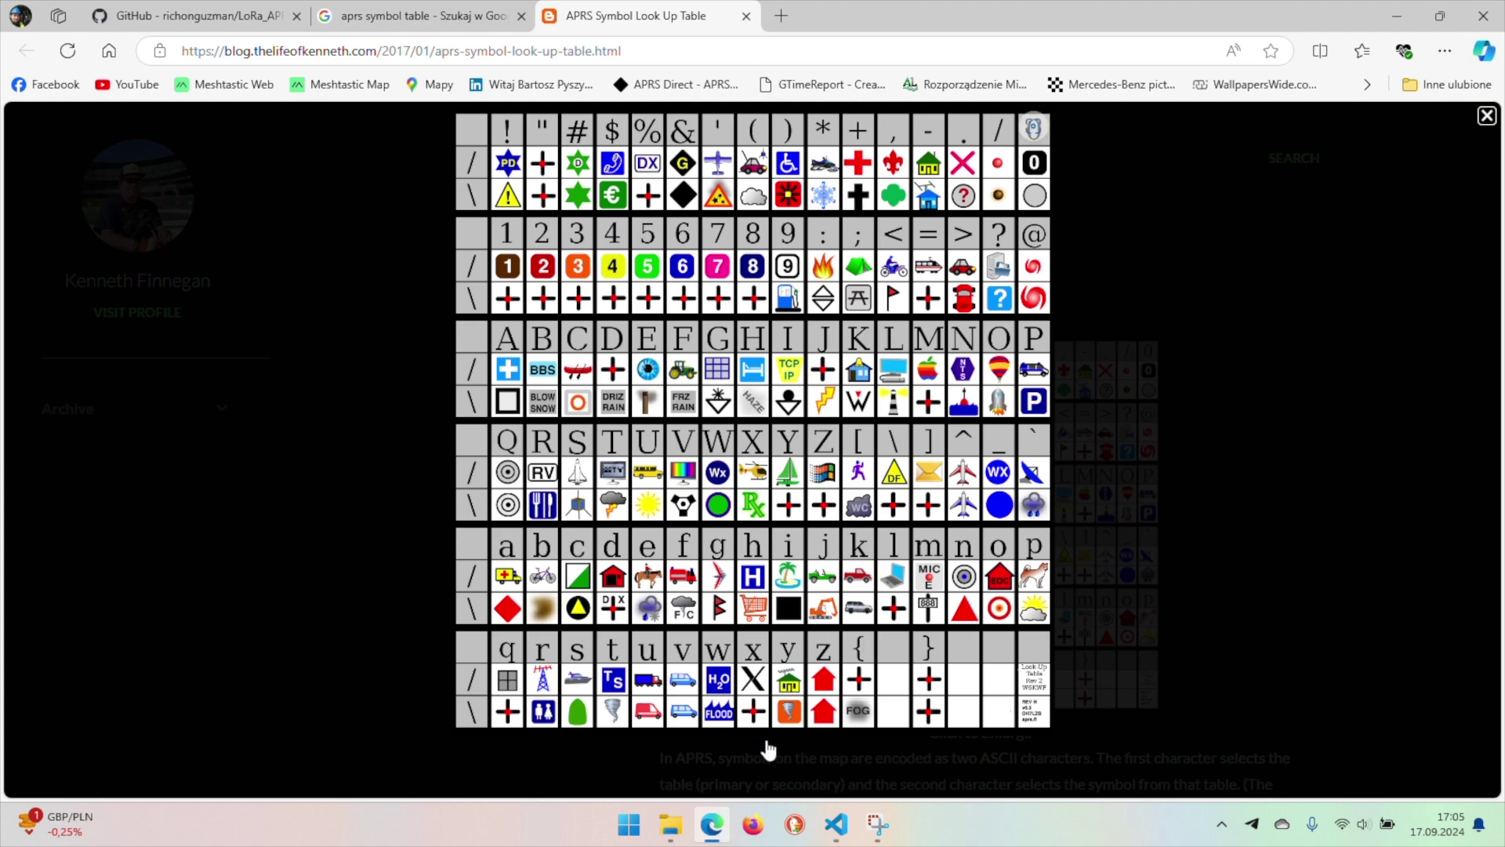
- Compare the first beacon's symbol in the tracker configuration with the APRS symbol table
left_click(835, 825)
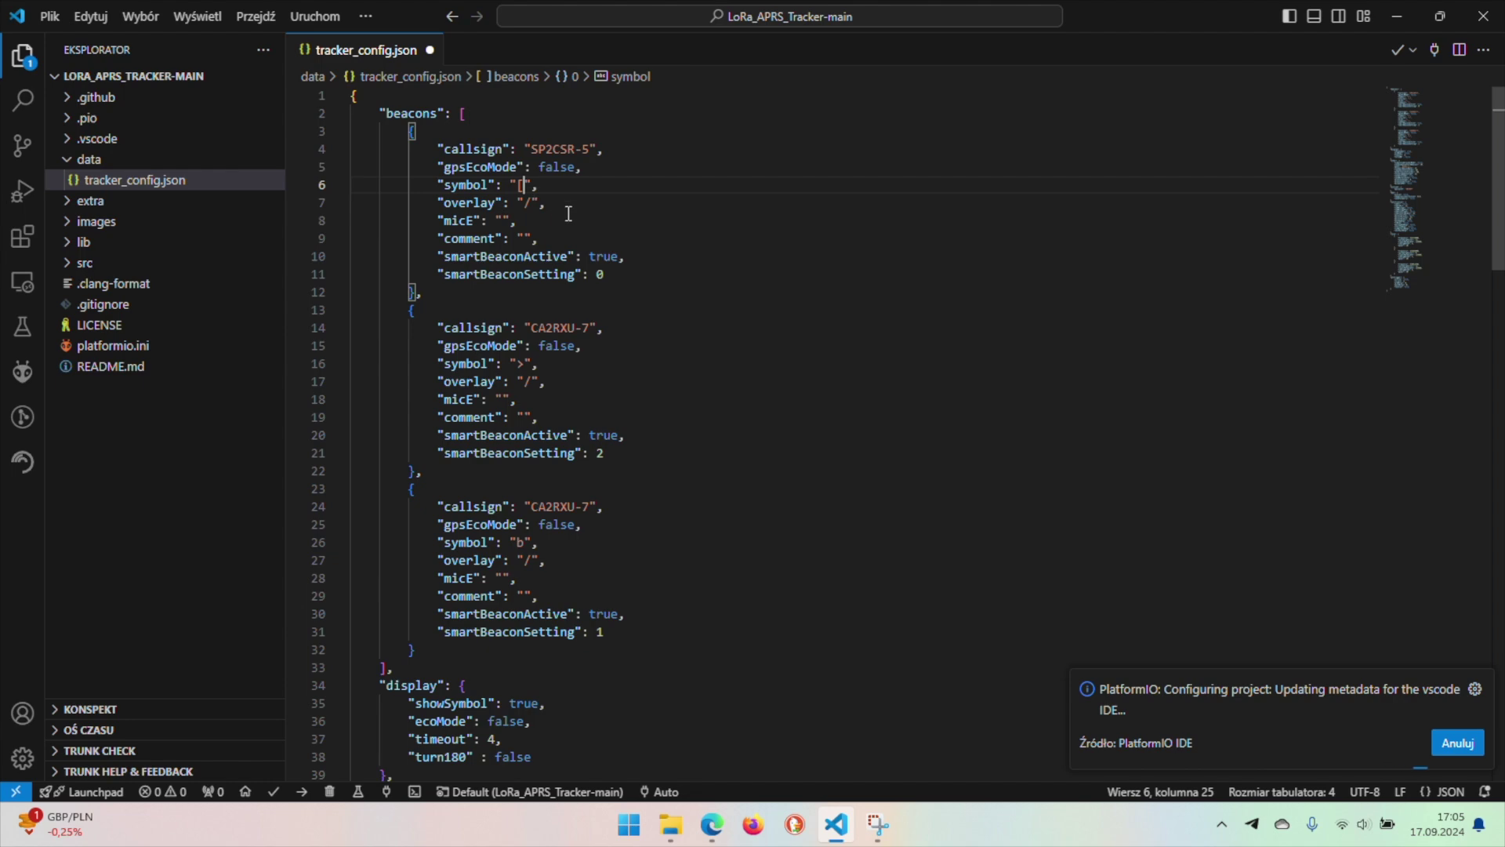
left_click(711, 825)
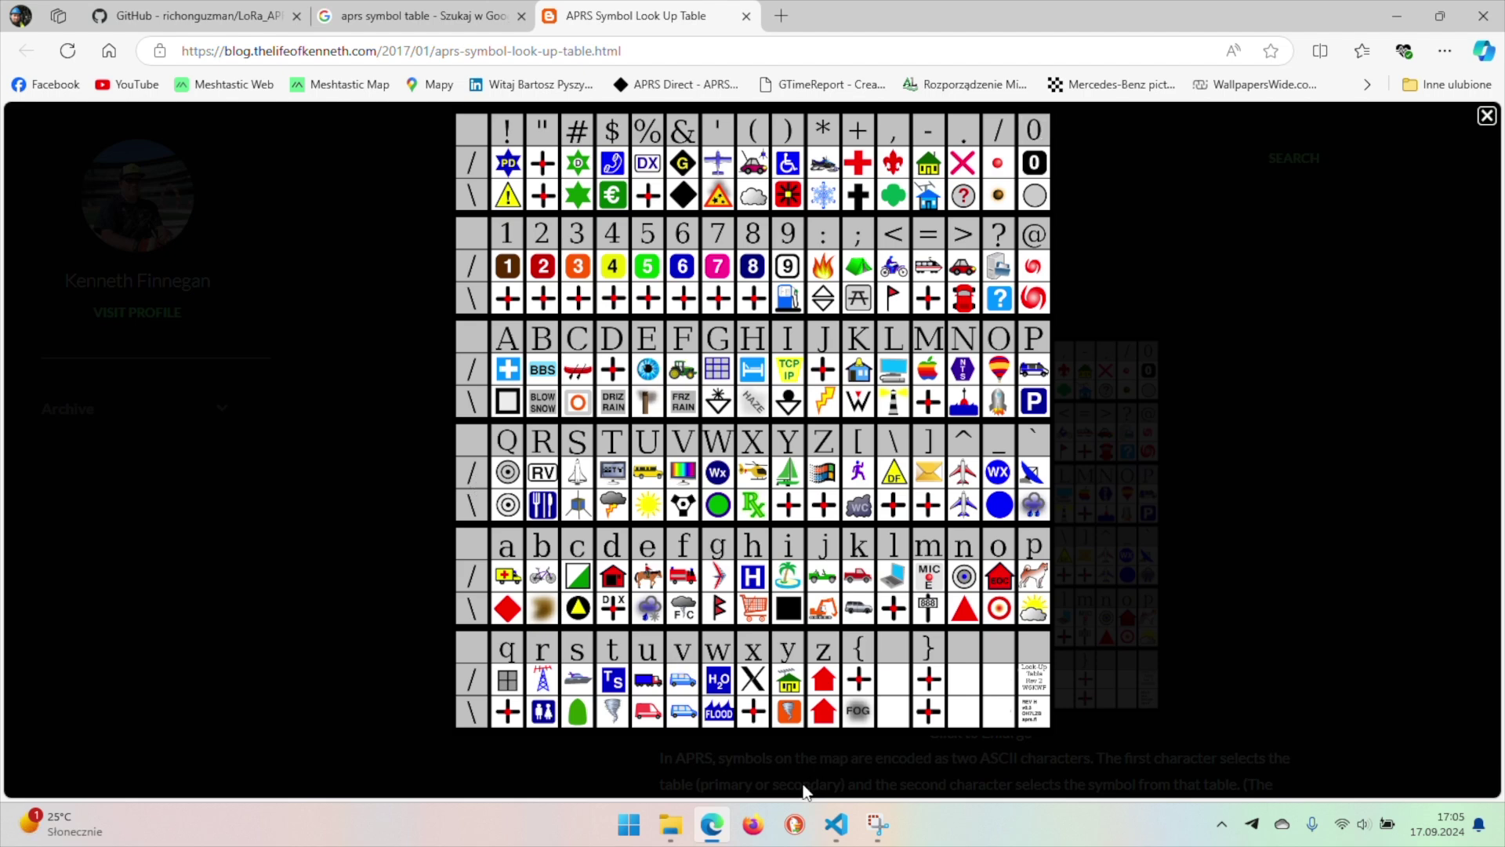
left_click(835, 823)
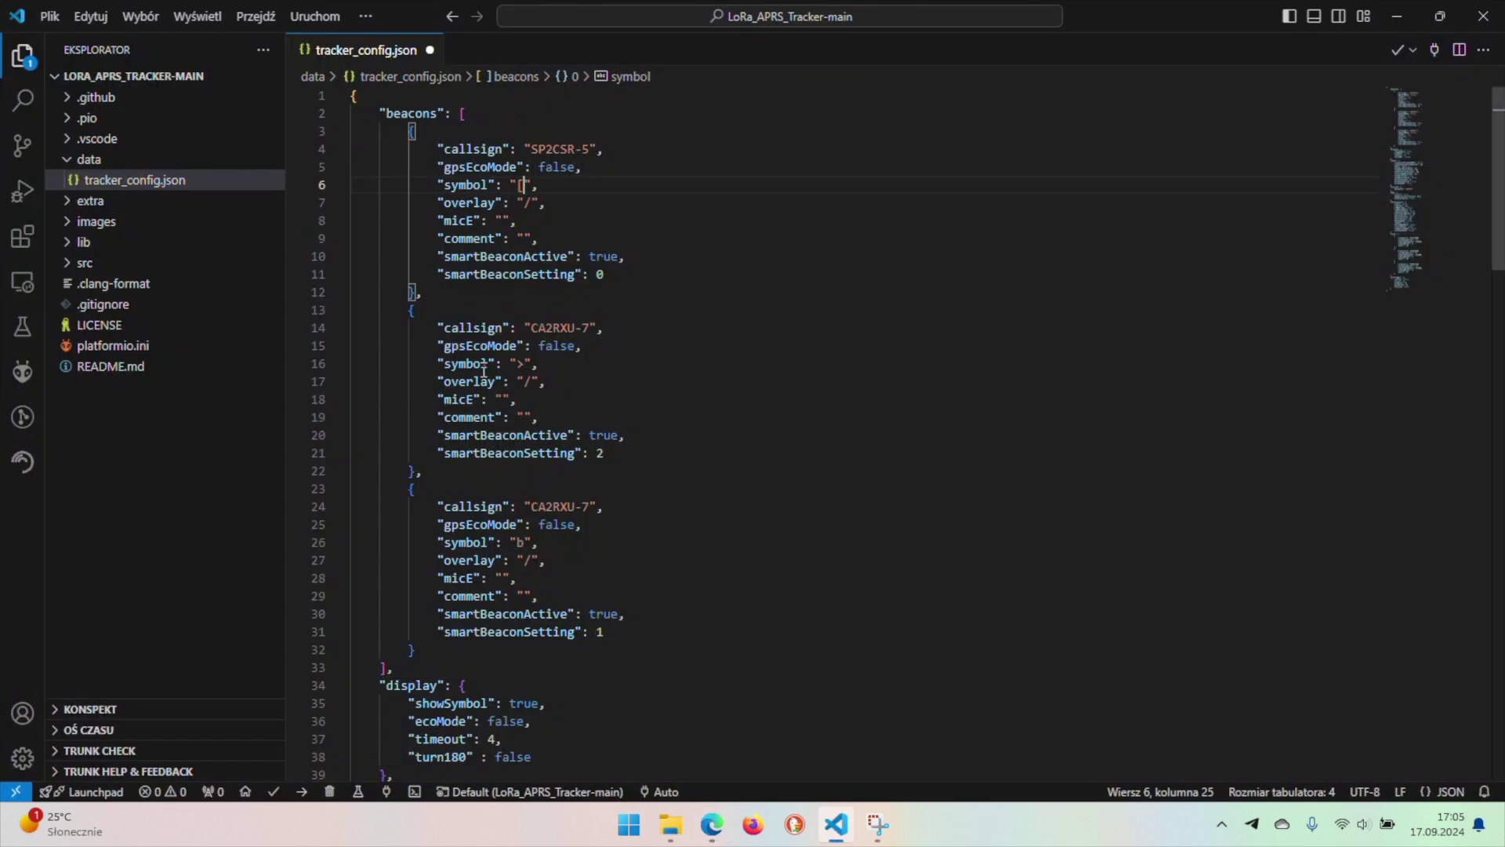
- Check the table's row characters and set the first beacon's overlay to an escaped backslash, "\\"
left_click(523, 203)
left_click(712, 823)
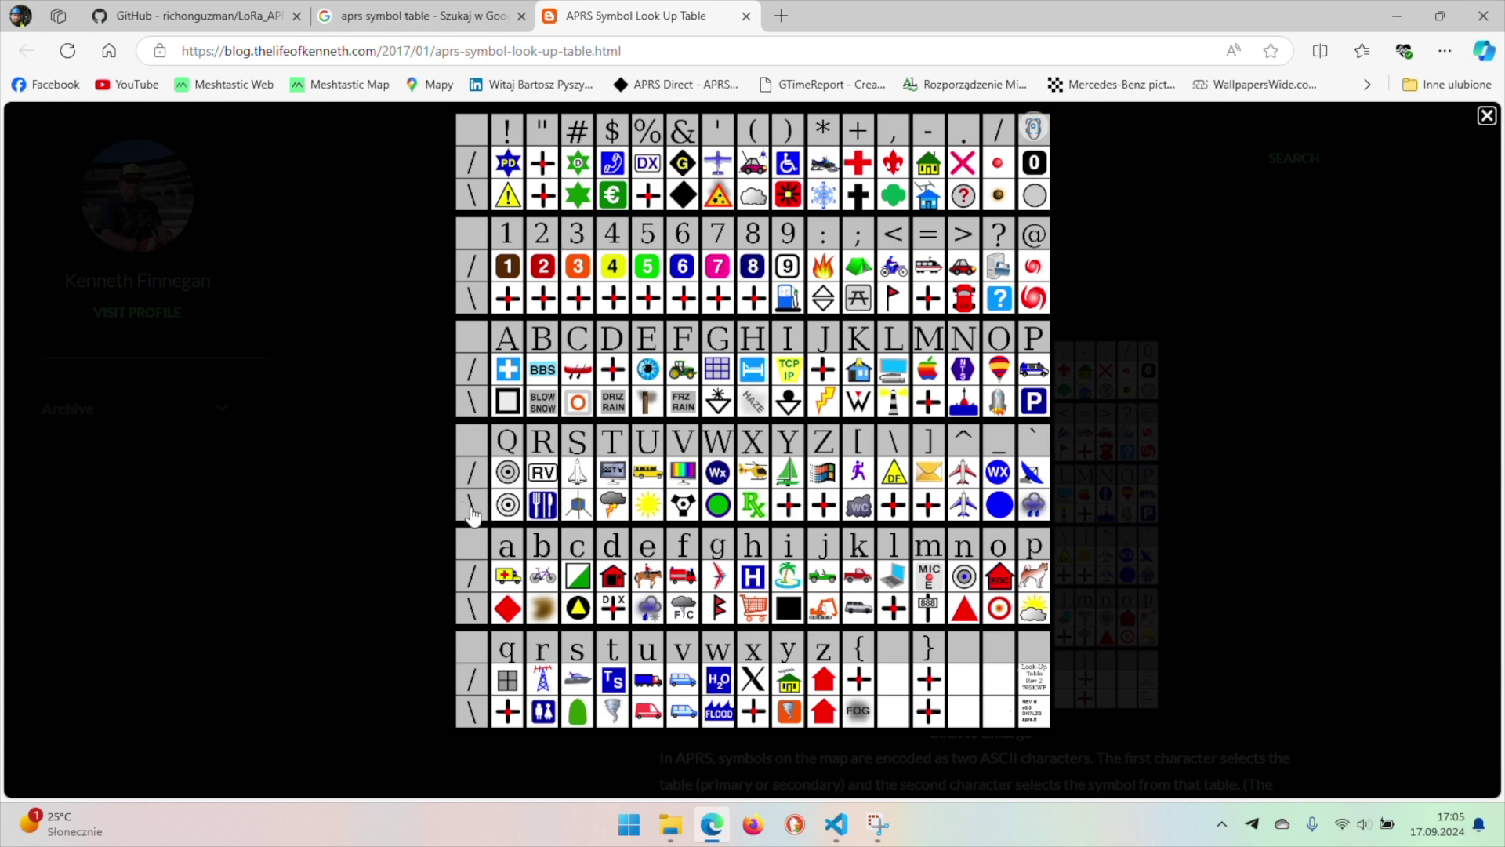
left_click(835, 824)
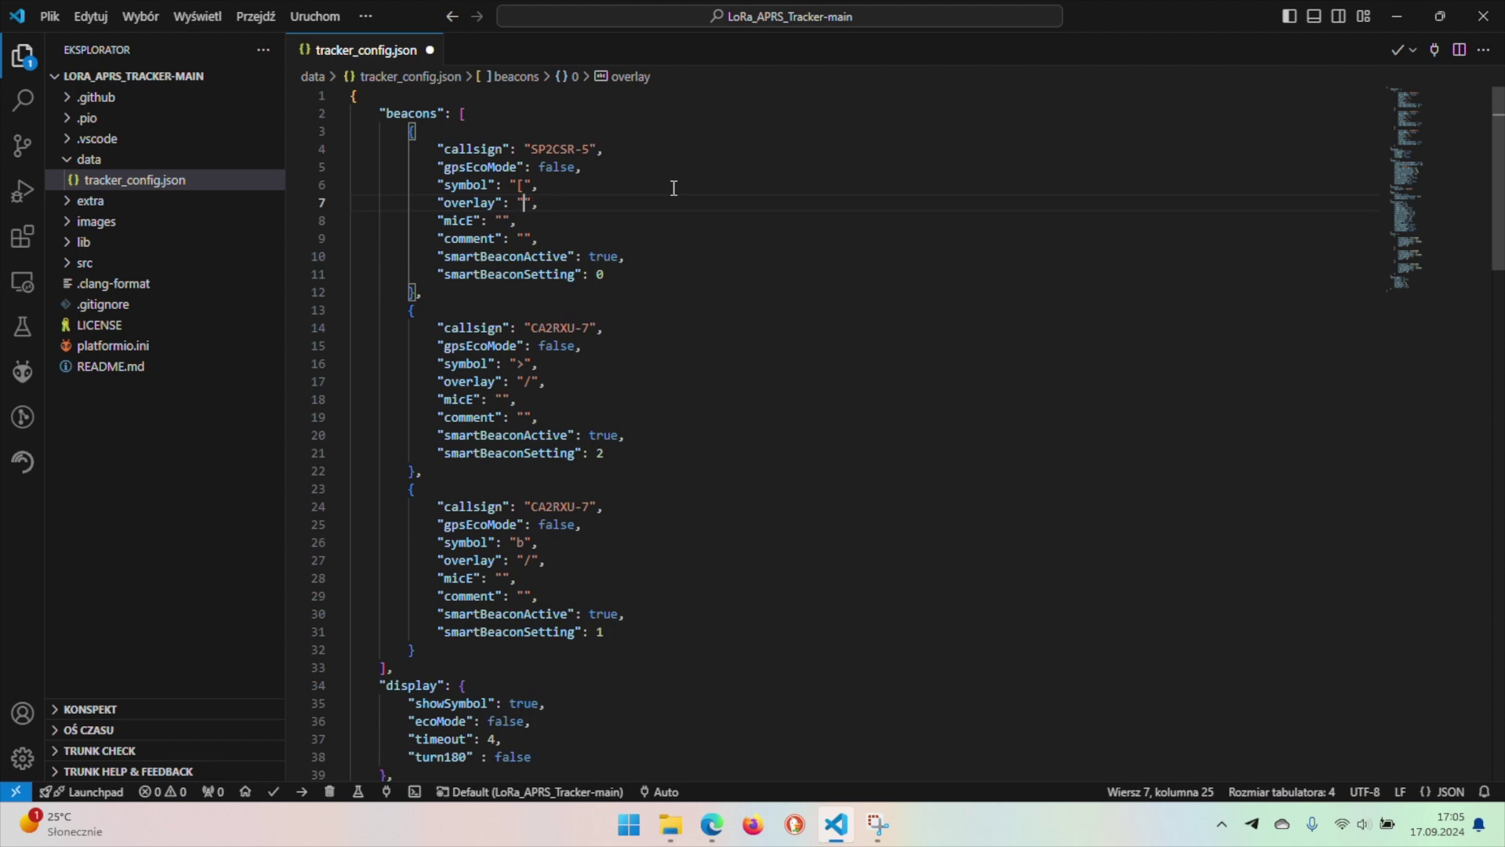
type("\\")
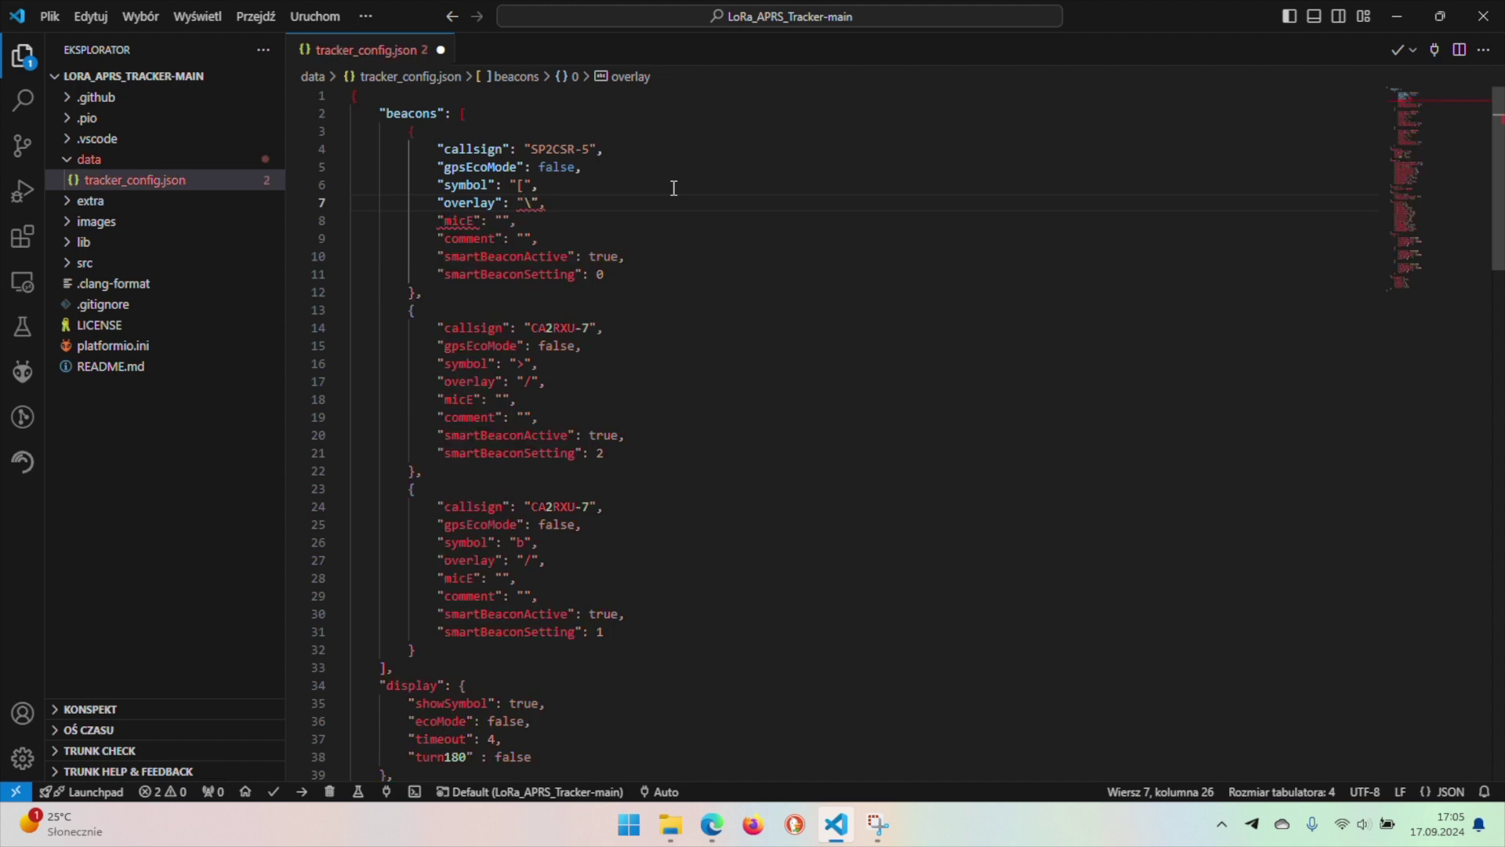
type("\\")
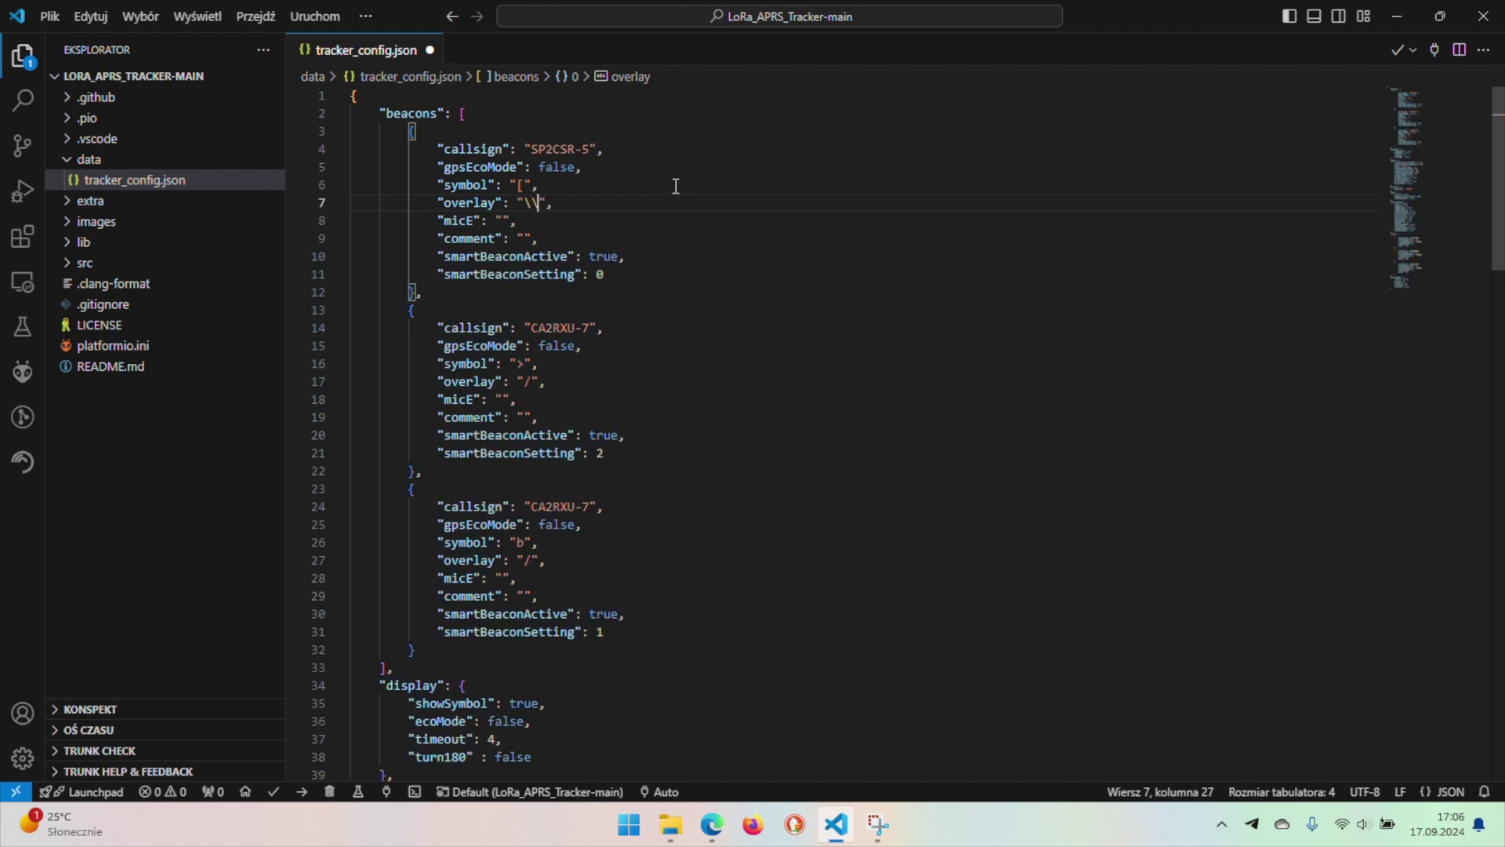
- Recheck the APRS symbol table in the browser and examine the first beacon's micE entry in the tracker configuration
left_click(712, 825)
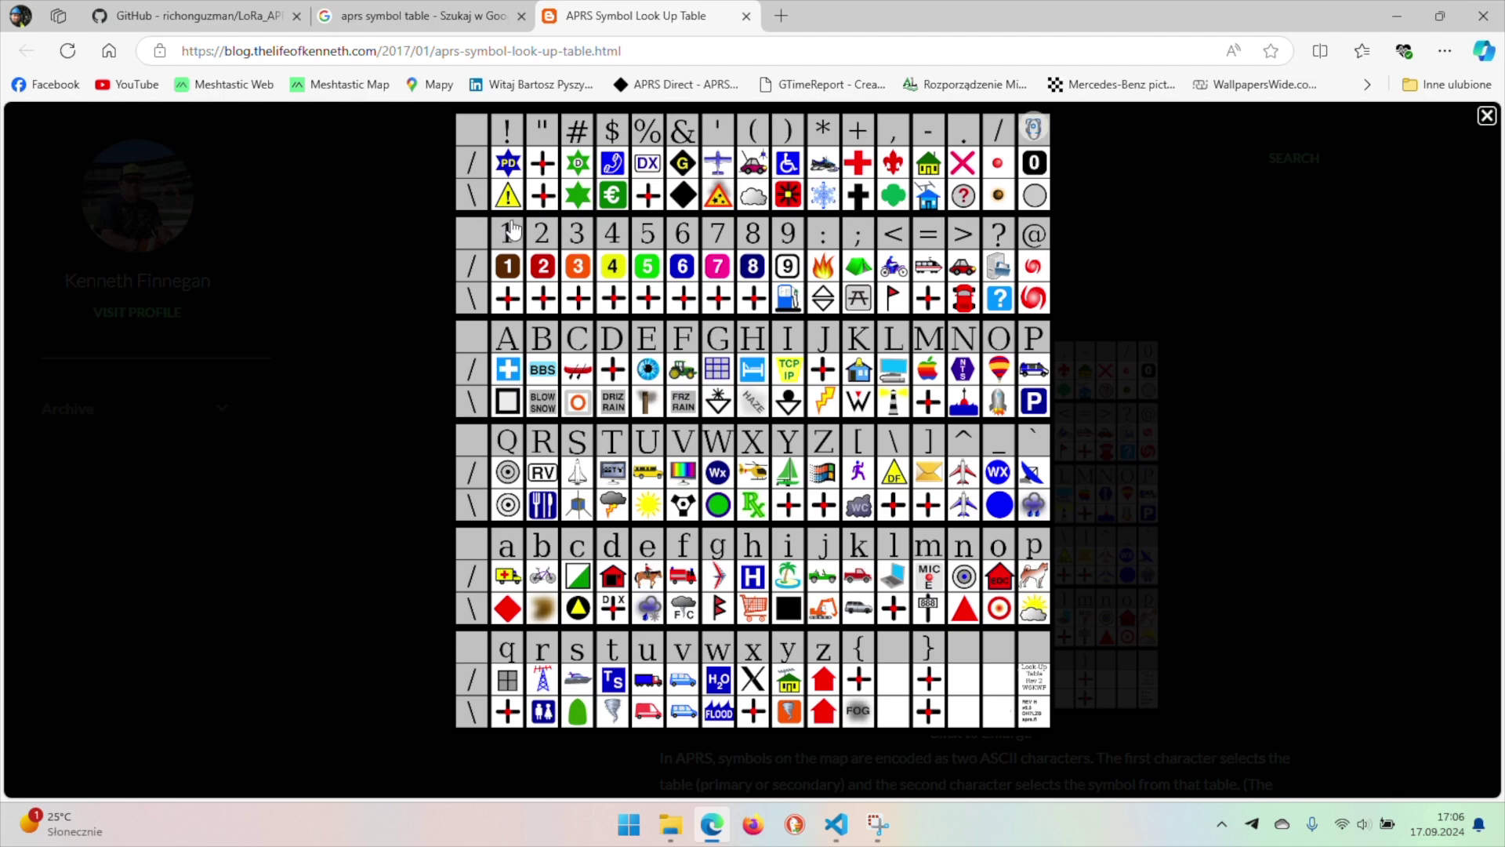
left_click(839, 823)
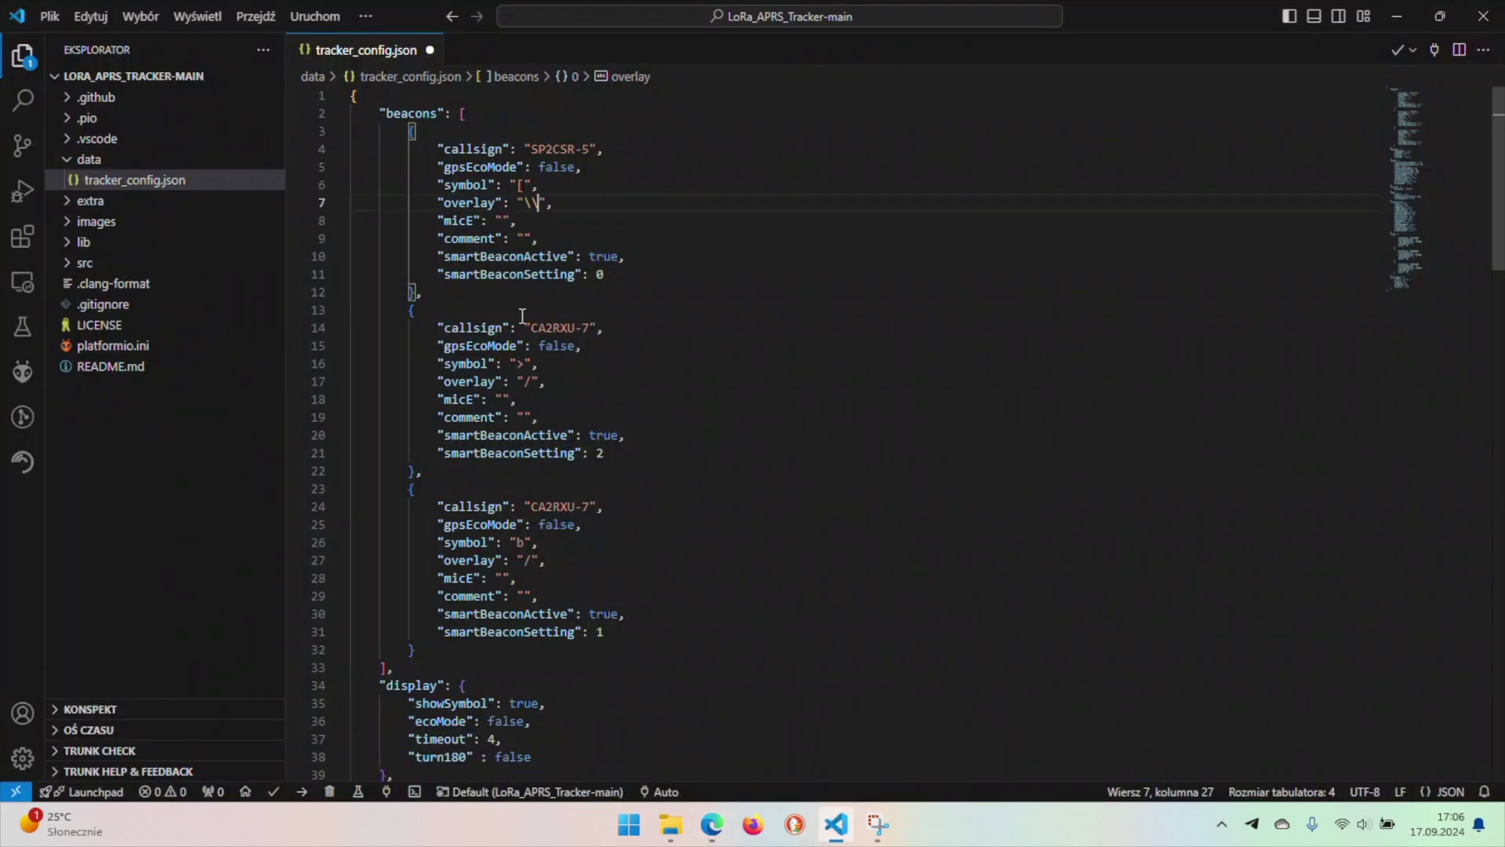
left_click(503, 220)
left_click_drag(446, 221, 513, 220)
left_click(459, 221)
left_click(505, 220)
- Set the first beacon's comment to the operator's first name followed by ", 145.350MHz"
left_click(524, 239)
left_click_drag(444, 239, 496, 239)
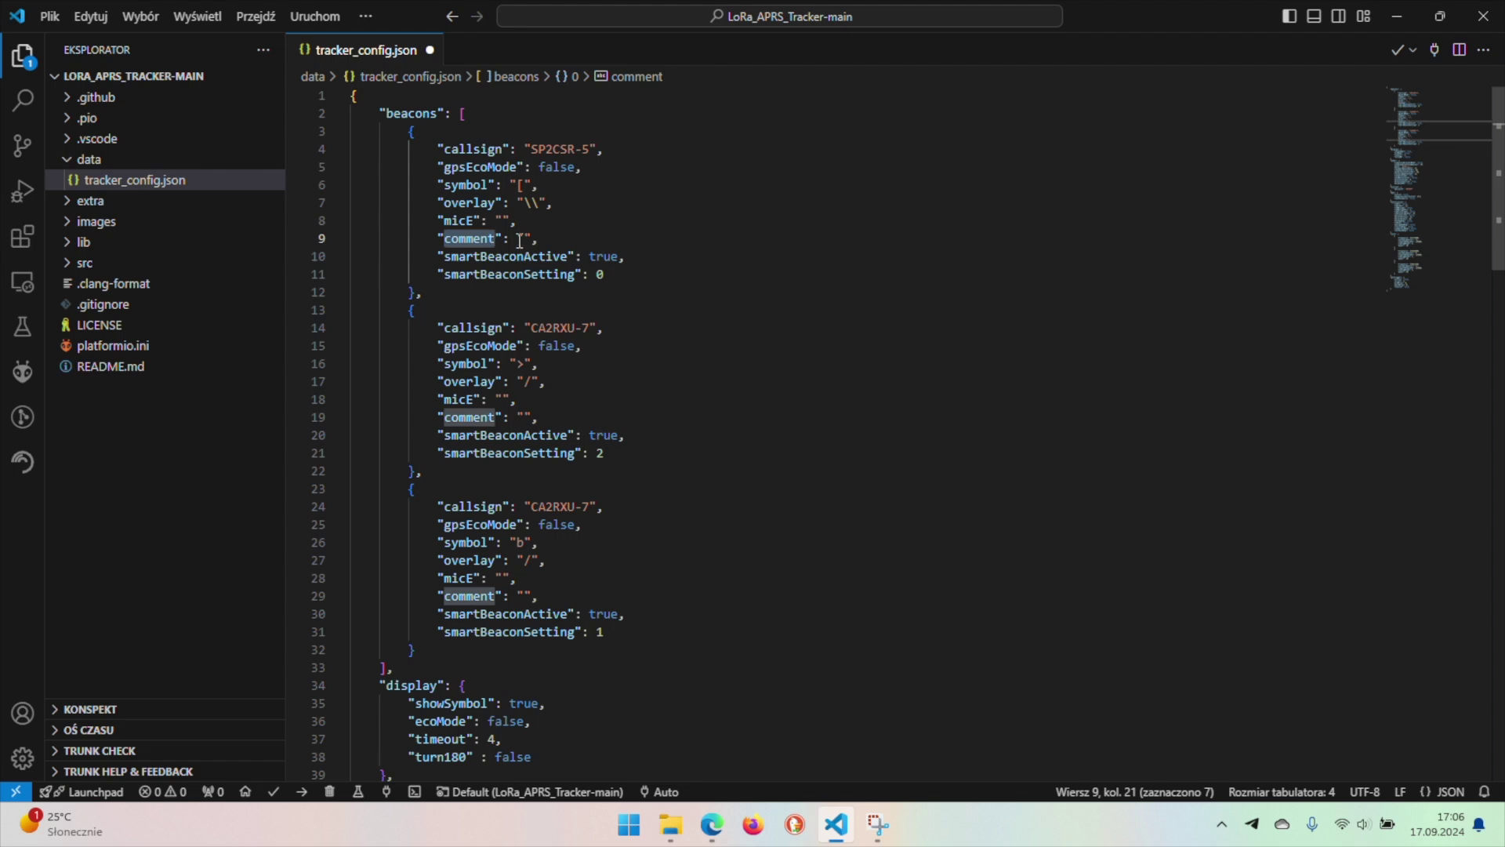
left_click(524, 238)
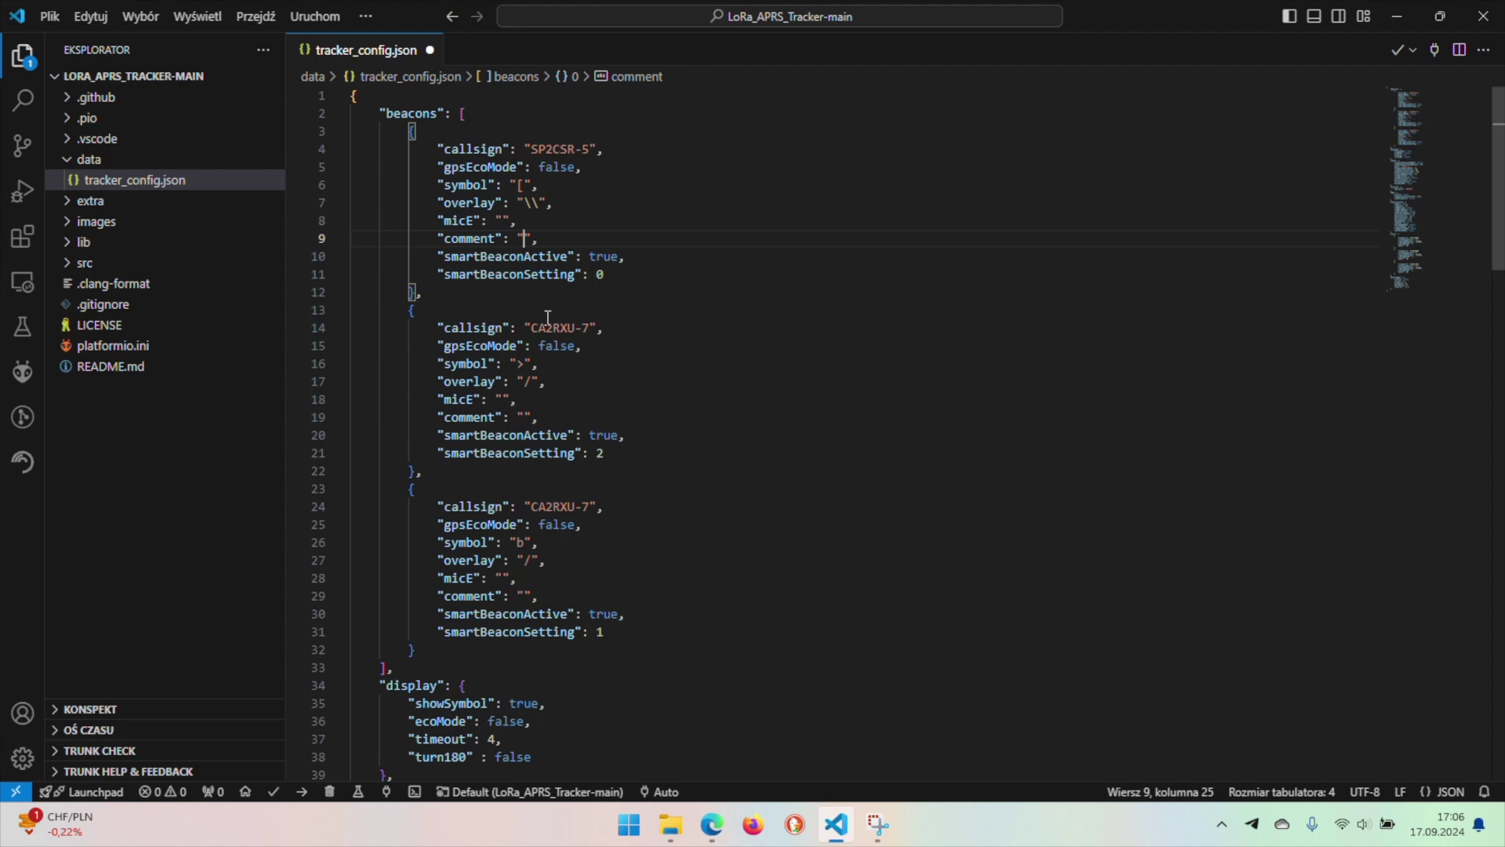
type("Bartek, 145.350MHz")
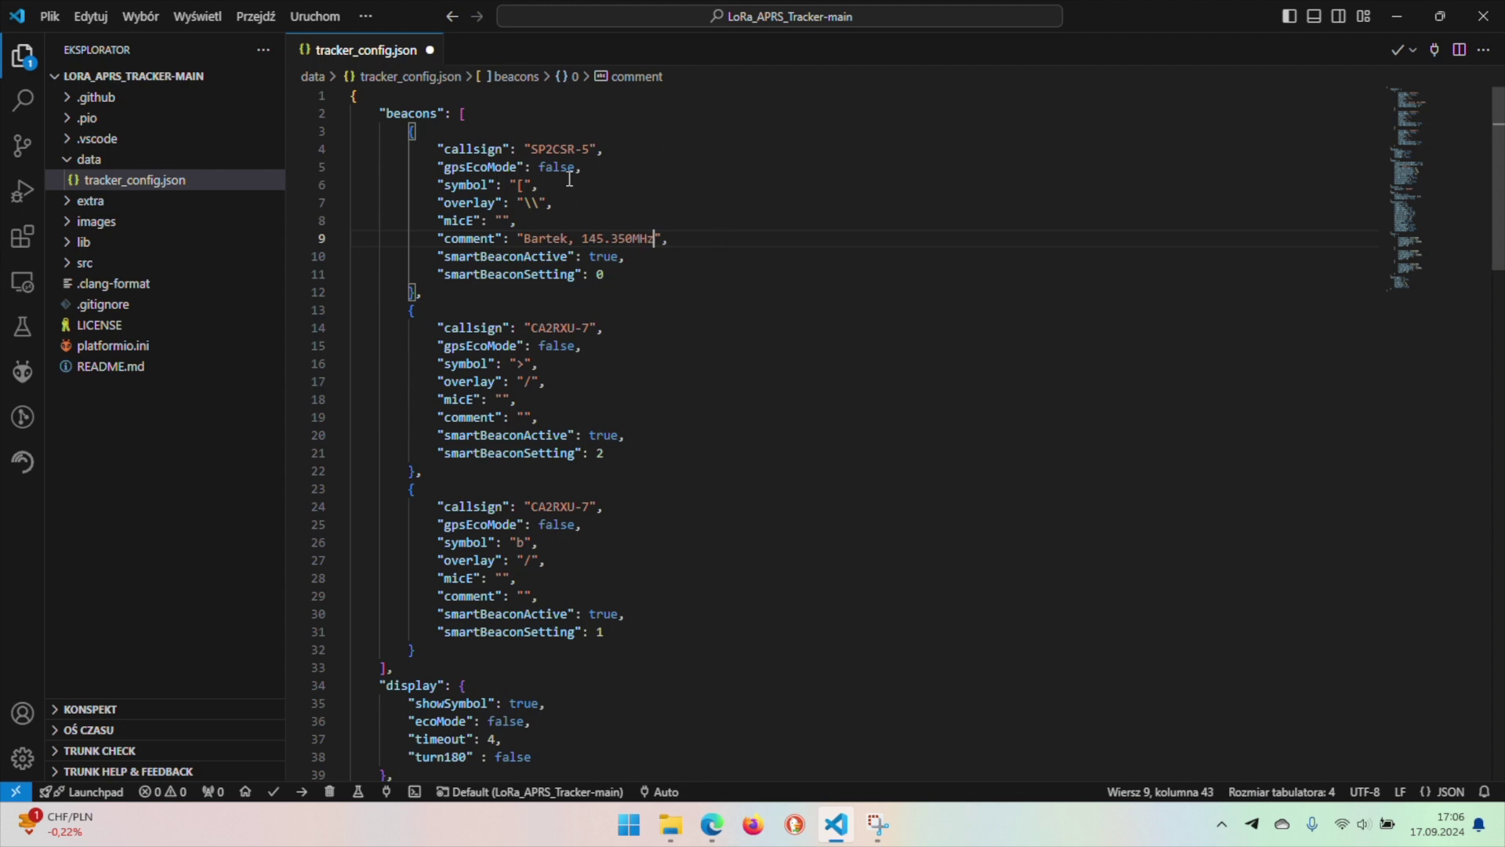
- Set the second beacon's comment to "Na imprezie 145,500"
scroll(456, 302, "down", 1)
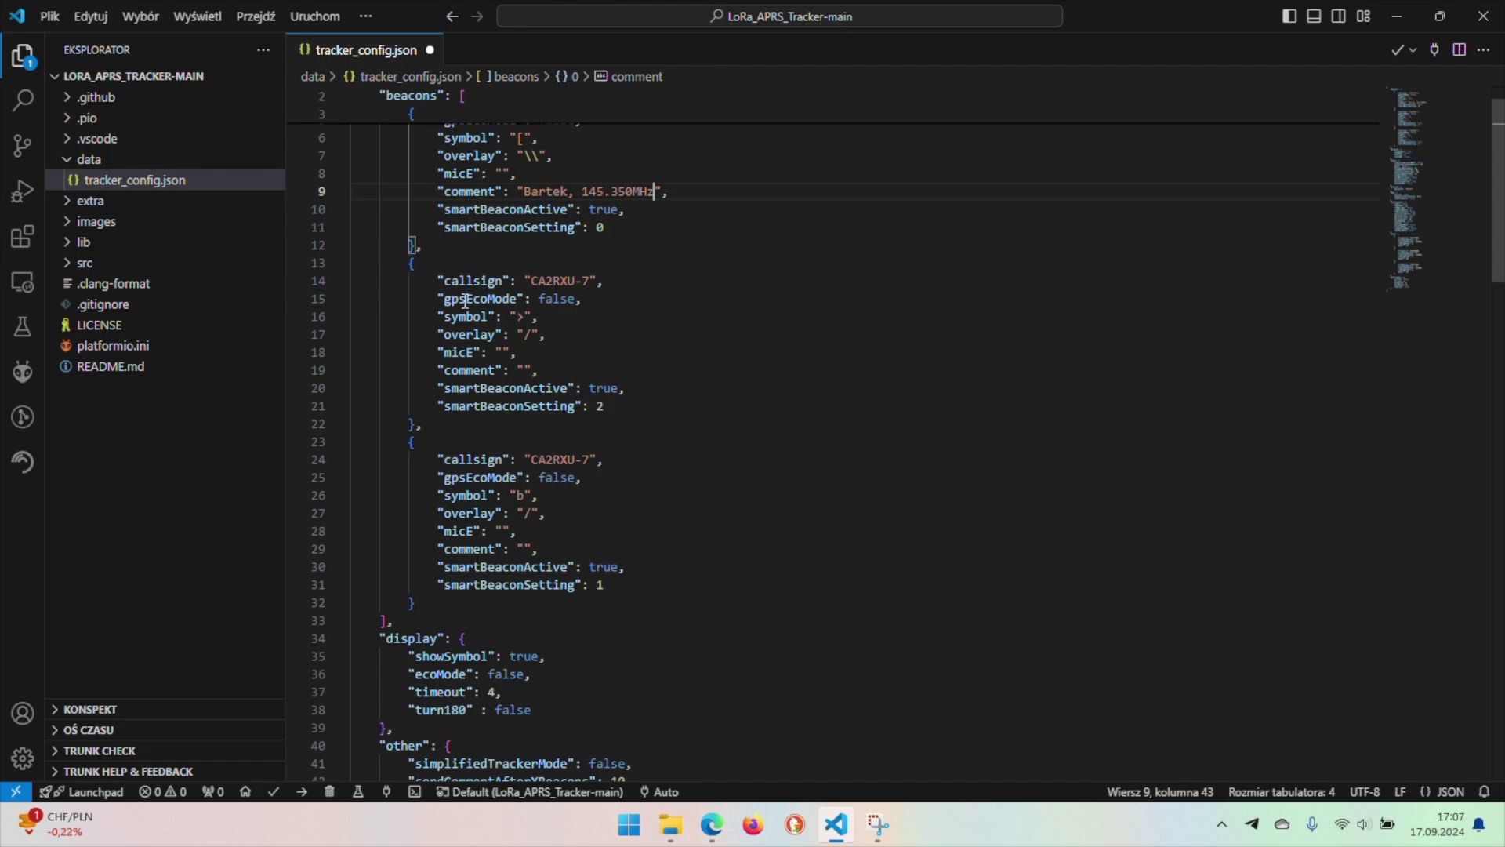
scroll(475, 229, "up", 1)
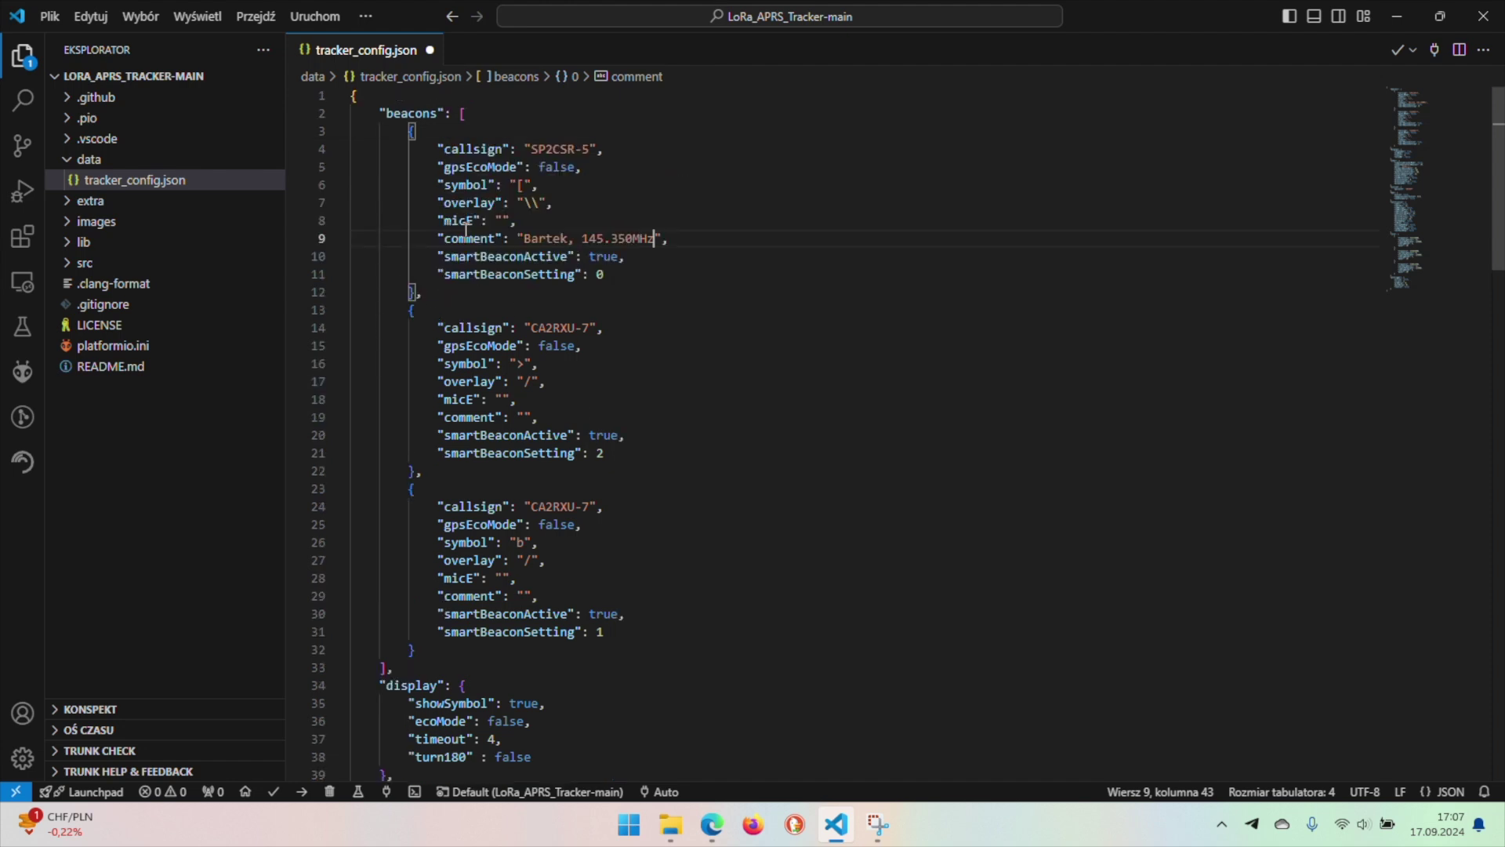
left_click(530, 328)
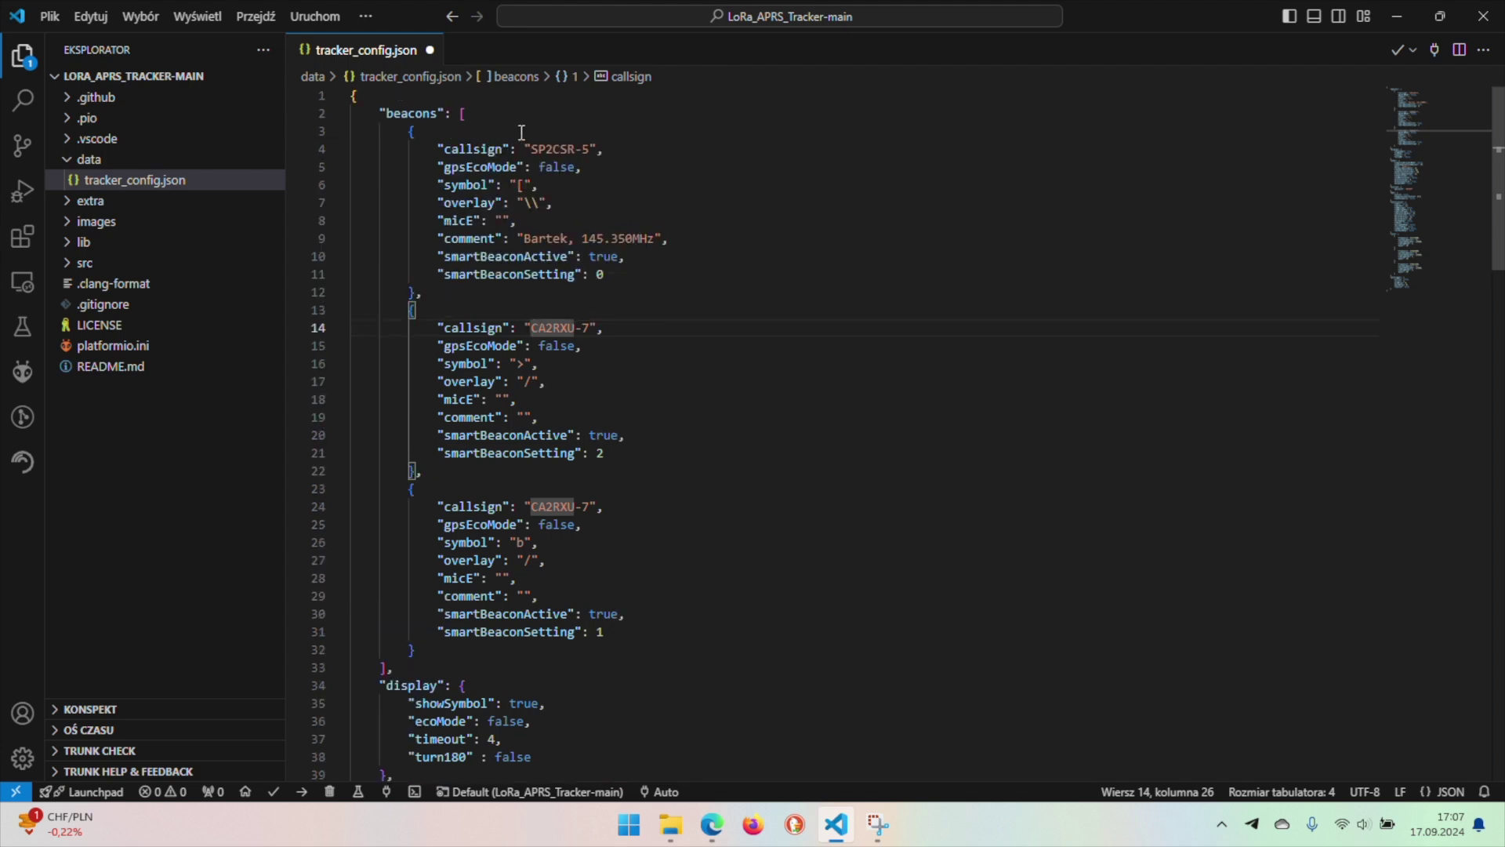
left_click_drag(531, 148, 589, 149)
left_click(571, 328)
left_click(516, 364)
left_click(519, 416)
type("Na imprezie 1")
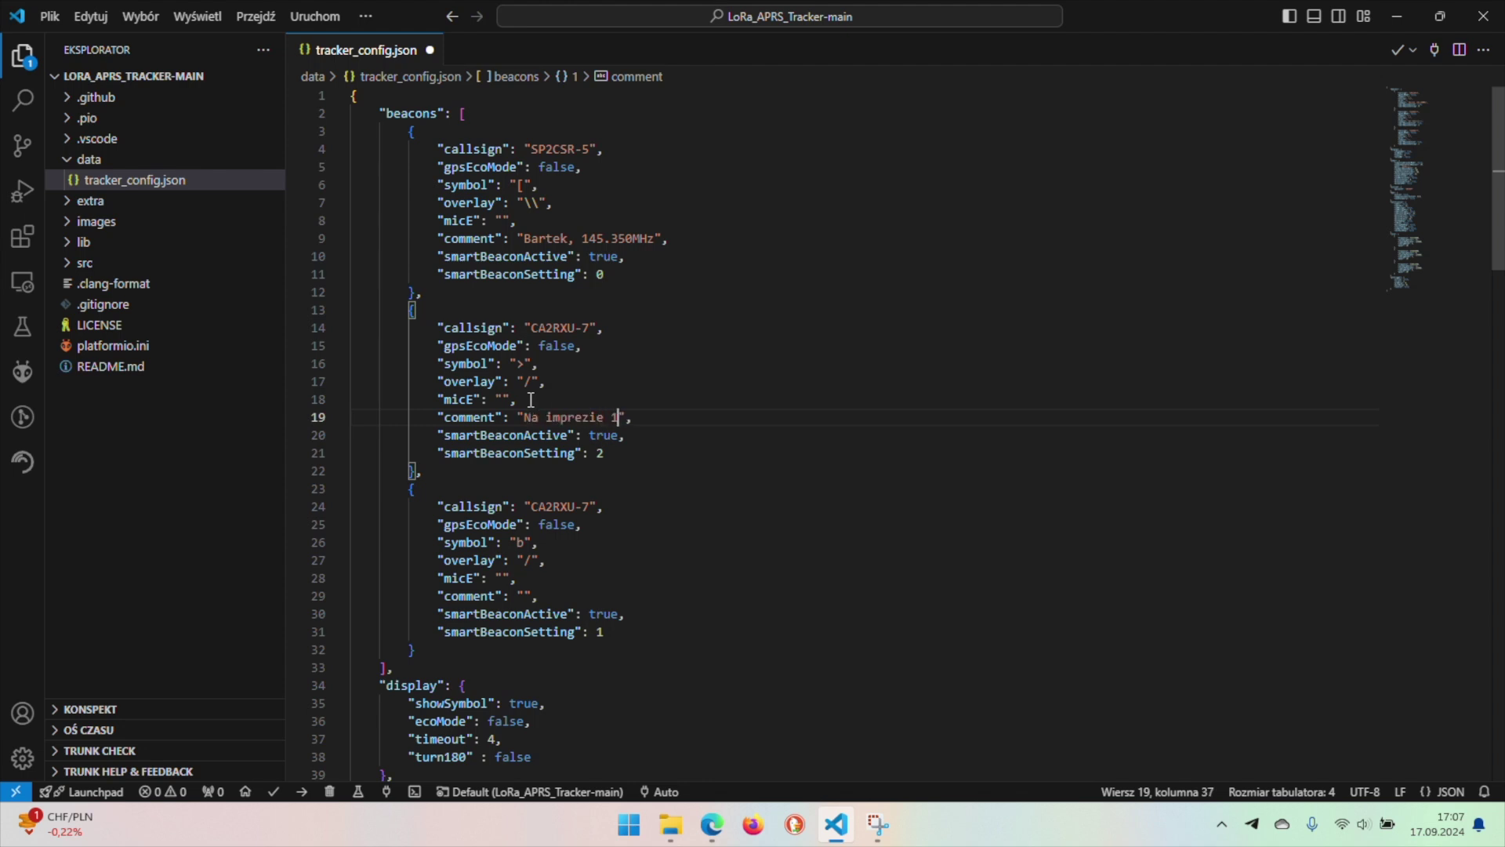
type("45,500")
- Examine the third beacon and the showSymbol, ecoMode and timeout settings of the display section
left_click(560, 523)
scroll(549, 524, "down", 1)
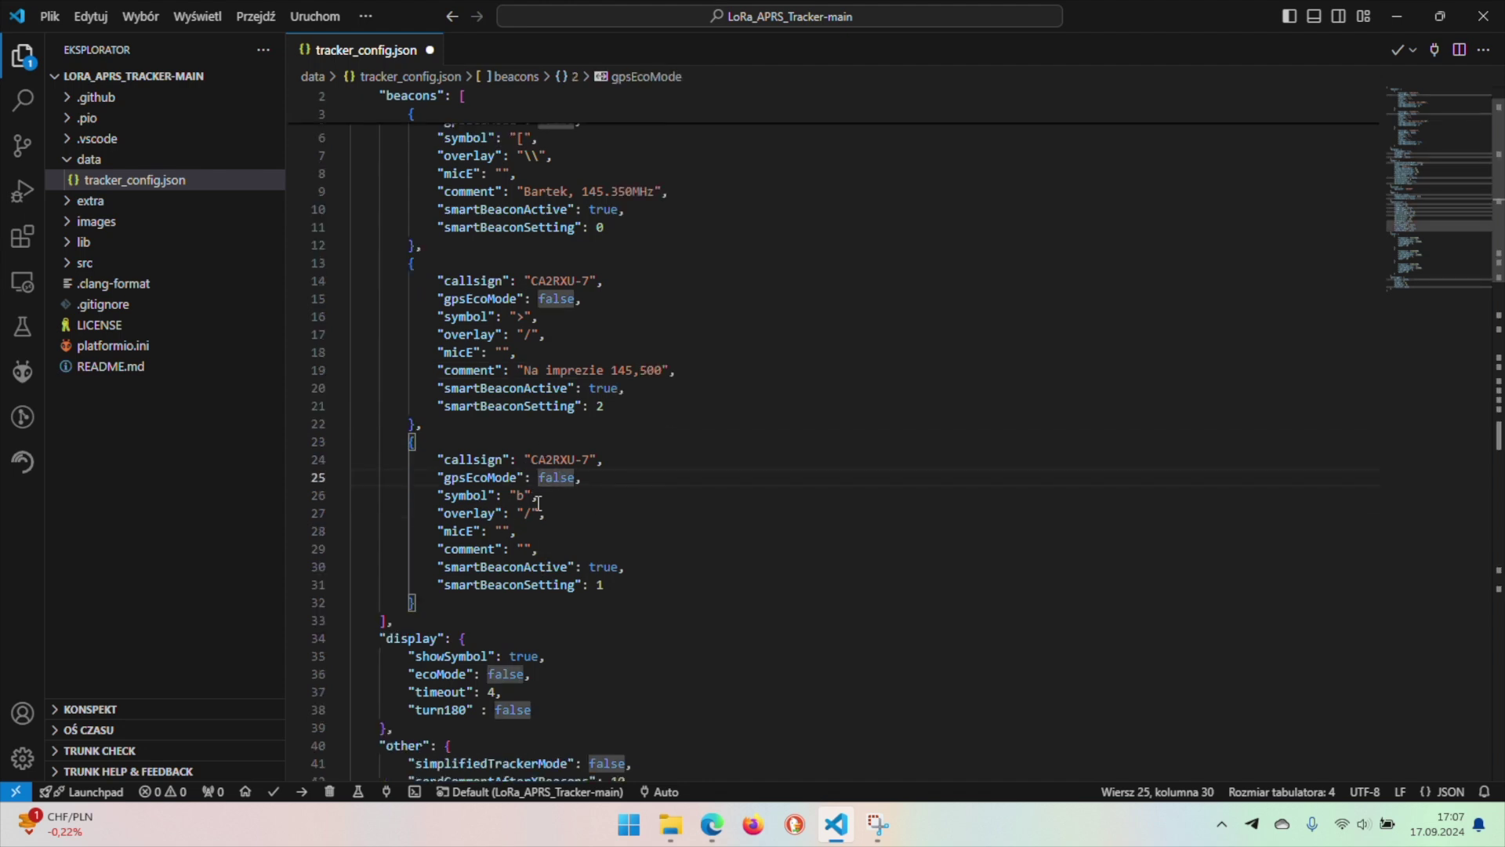
scroll(494, 454, "down", 4)
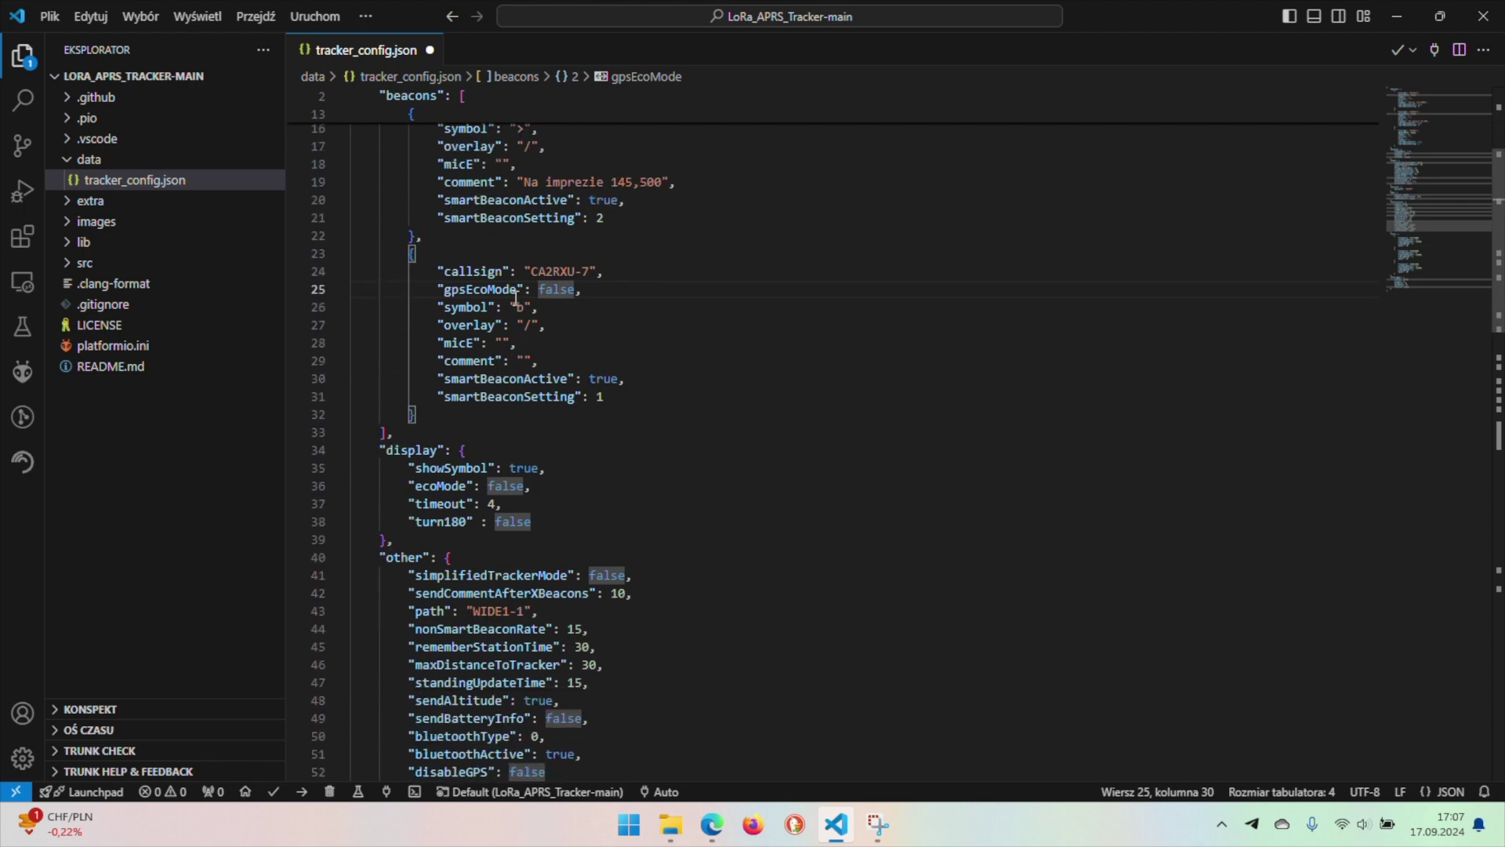
scroll(451, 455, "down", 1)
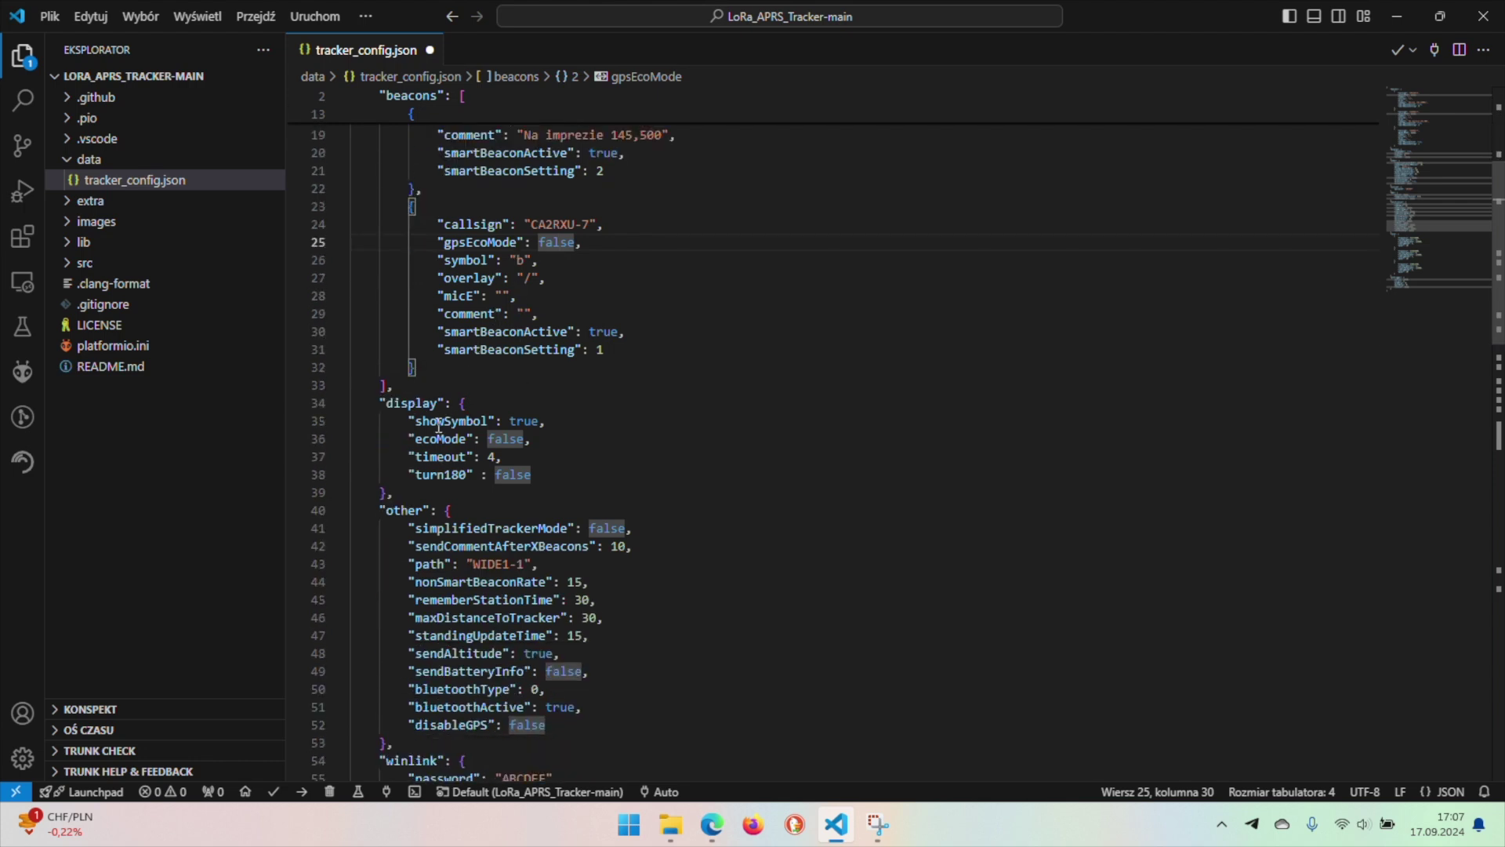
left_click_drag(509, 421, 543, 421)
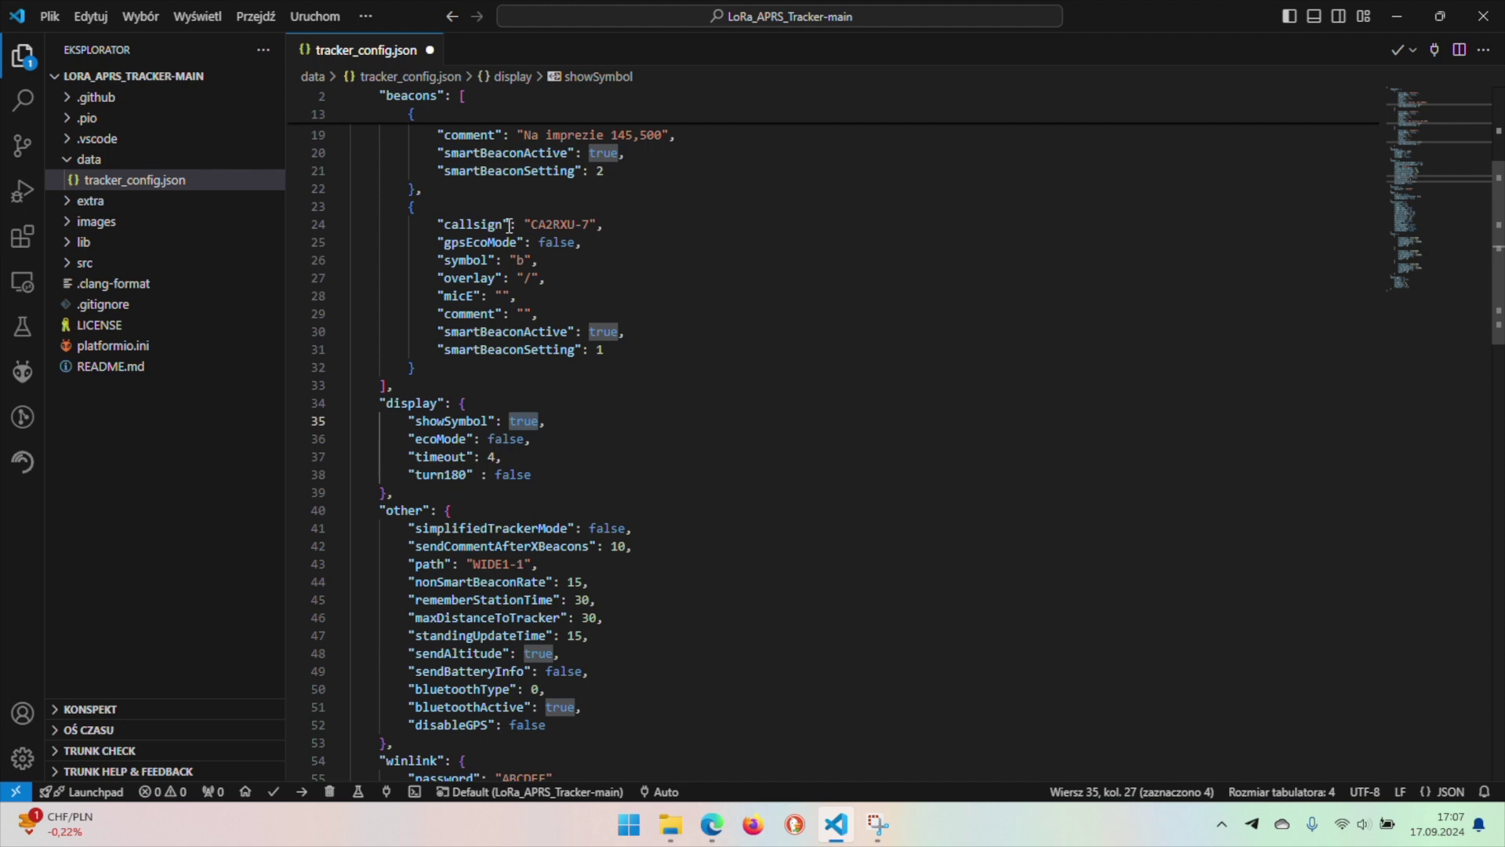
scroll(509, 226, "up", 5)
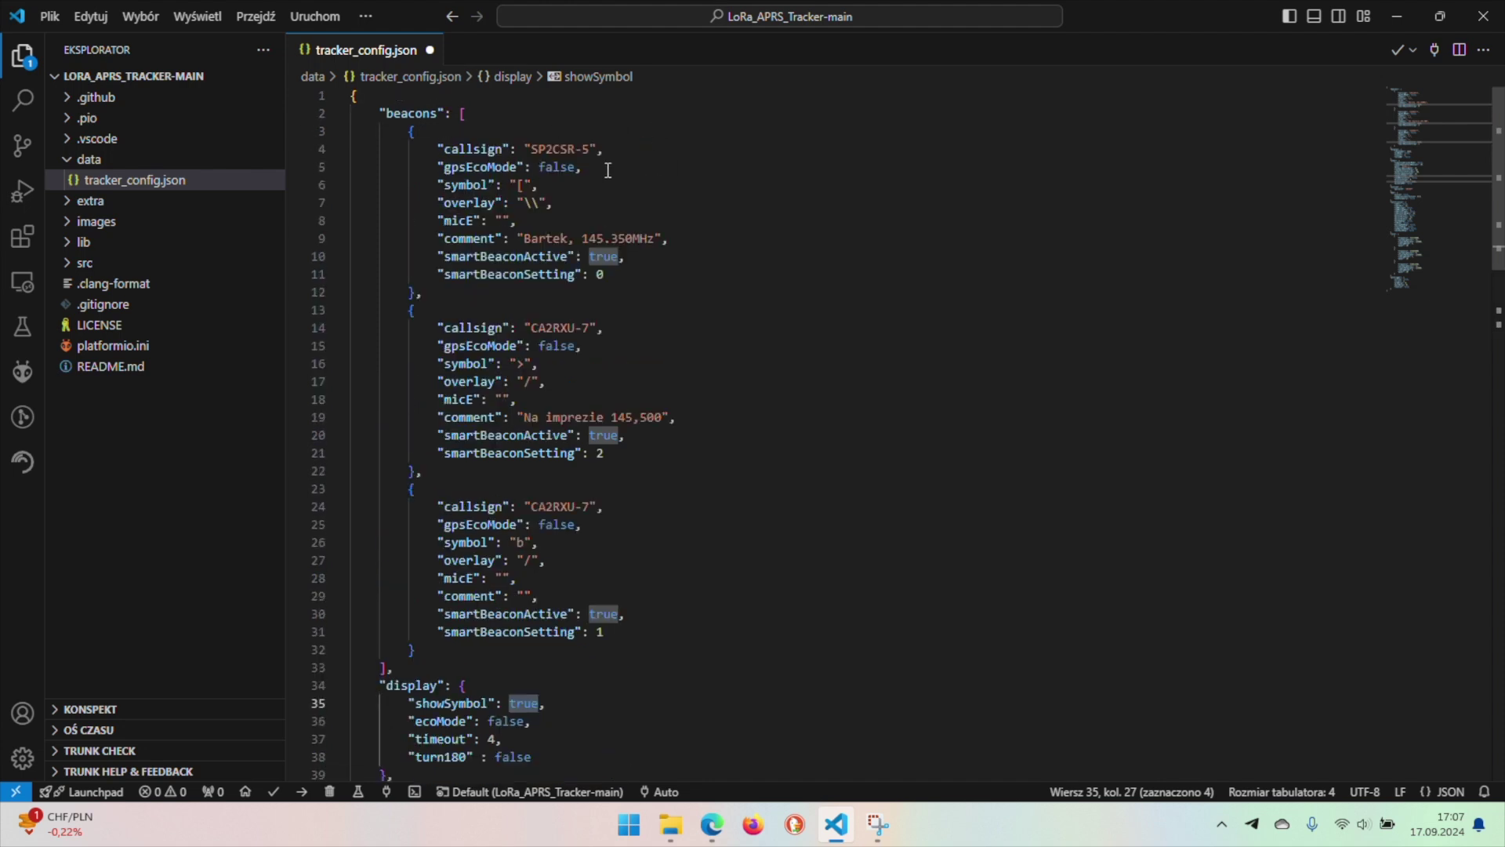
scroll(608, 170, "down", 6)
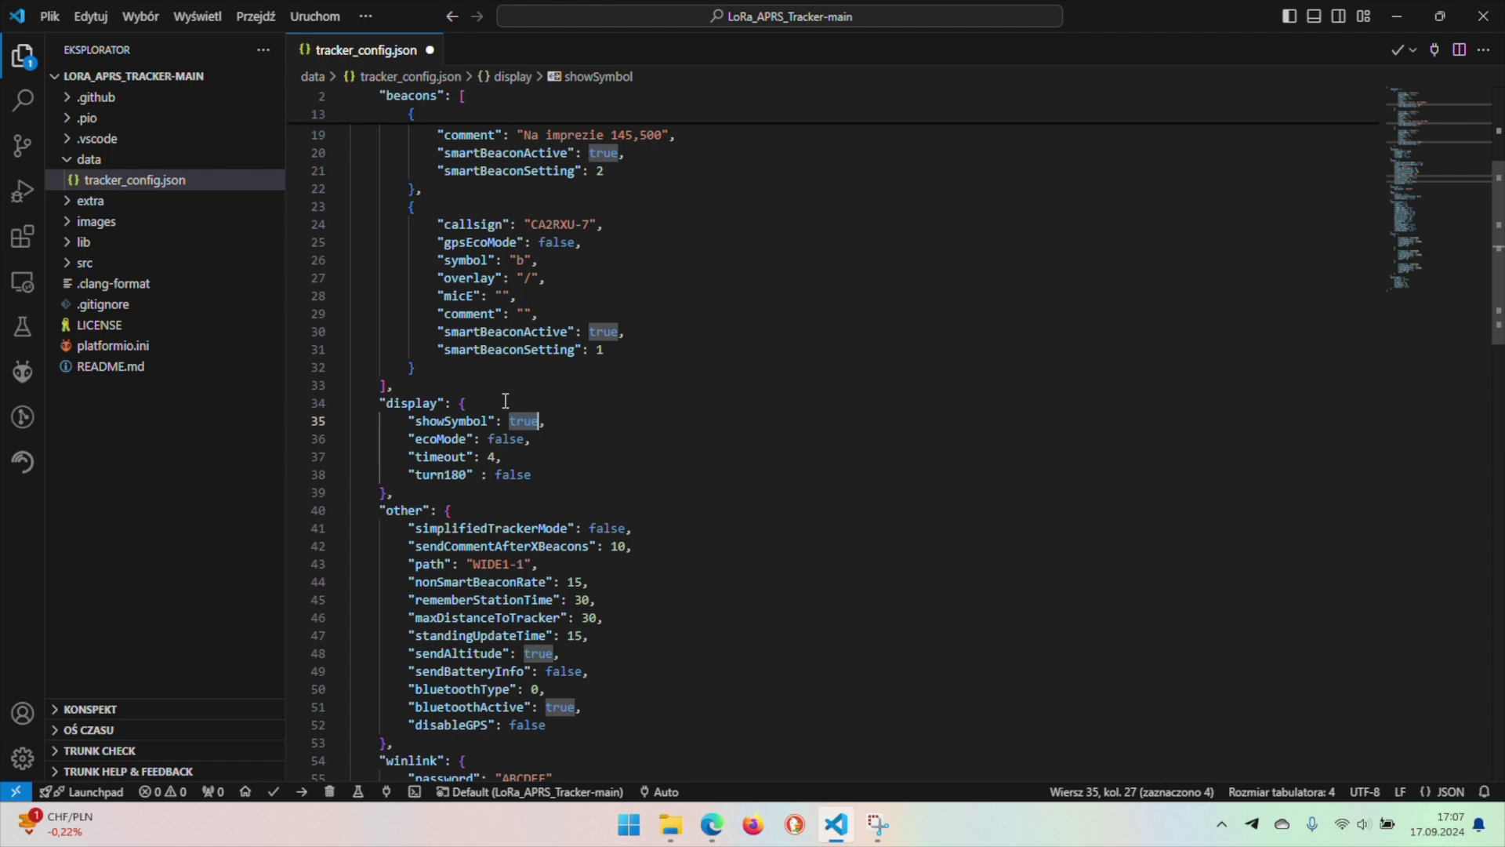
left_click(487, 456)
left_click_drag(487, 456, 497, 457)
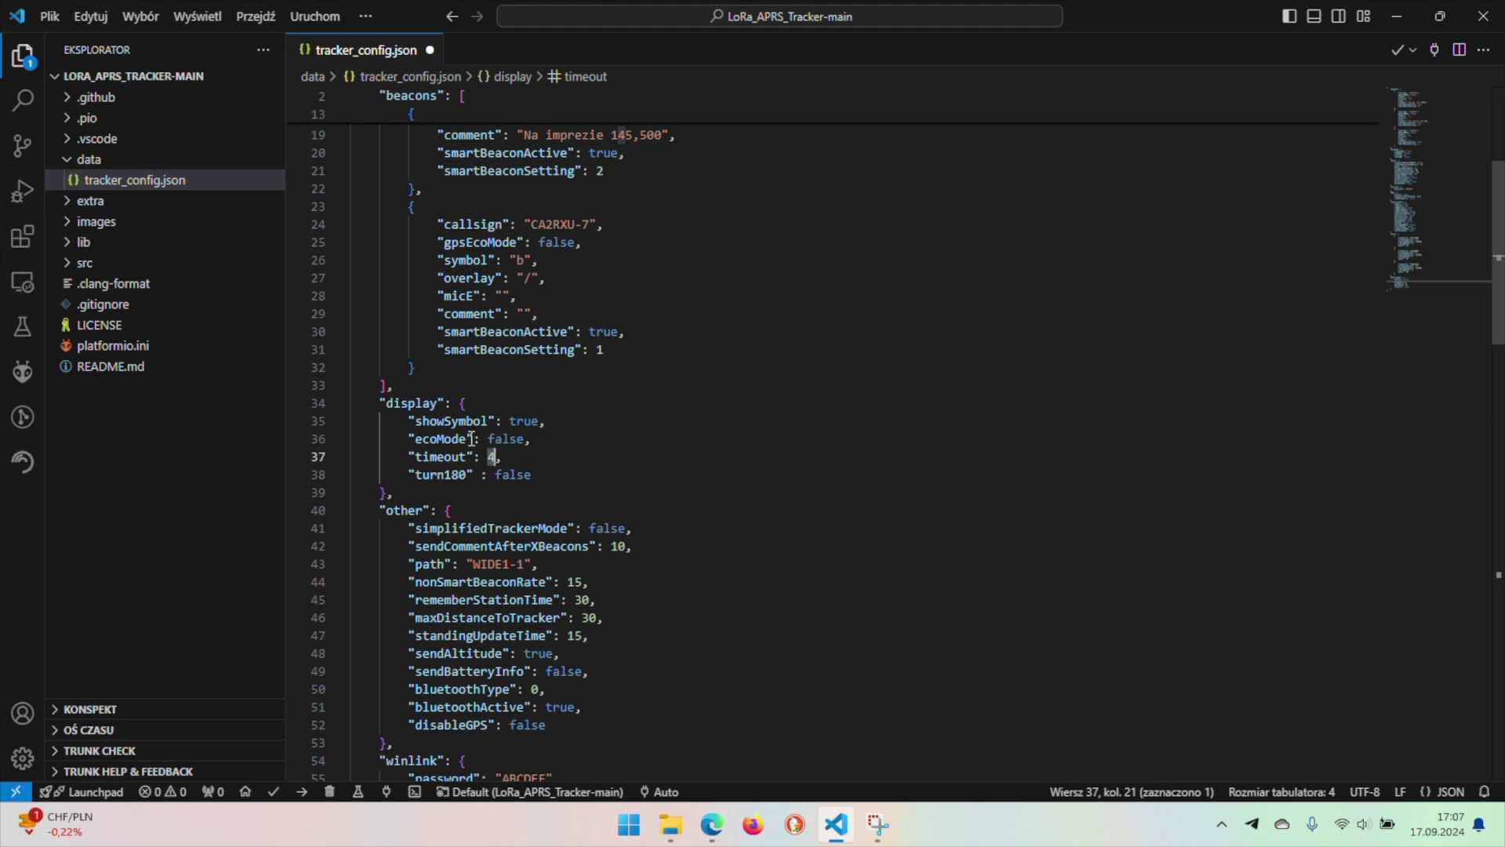
left_click_drag(480, 438, 526, 438)
left_click(524, 439)
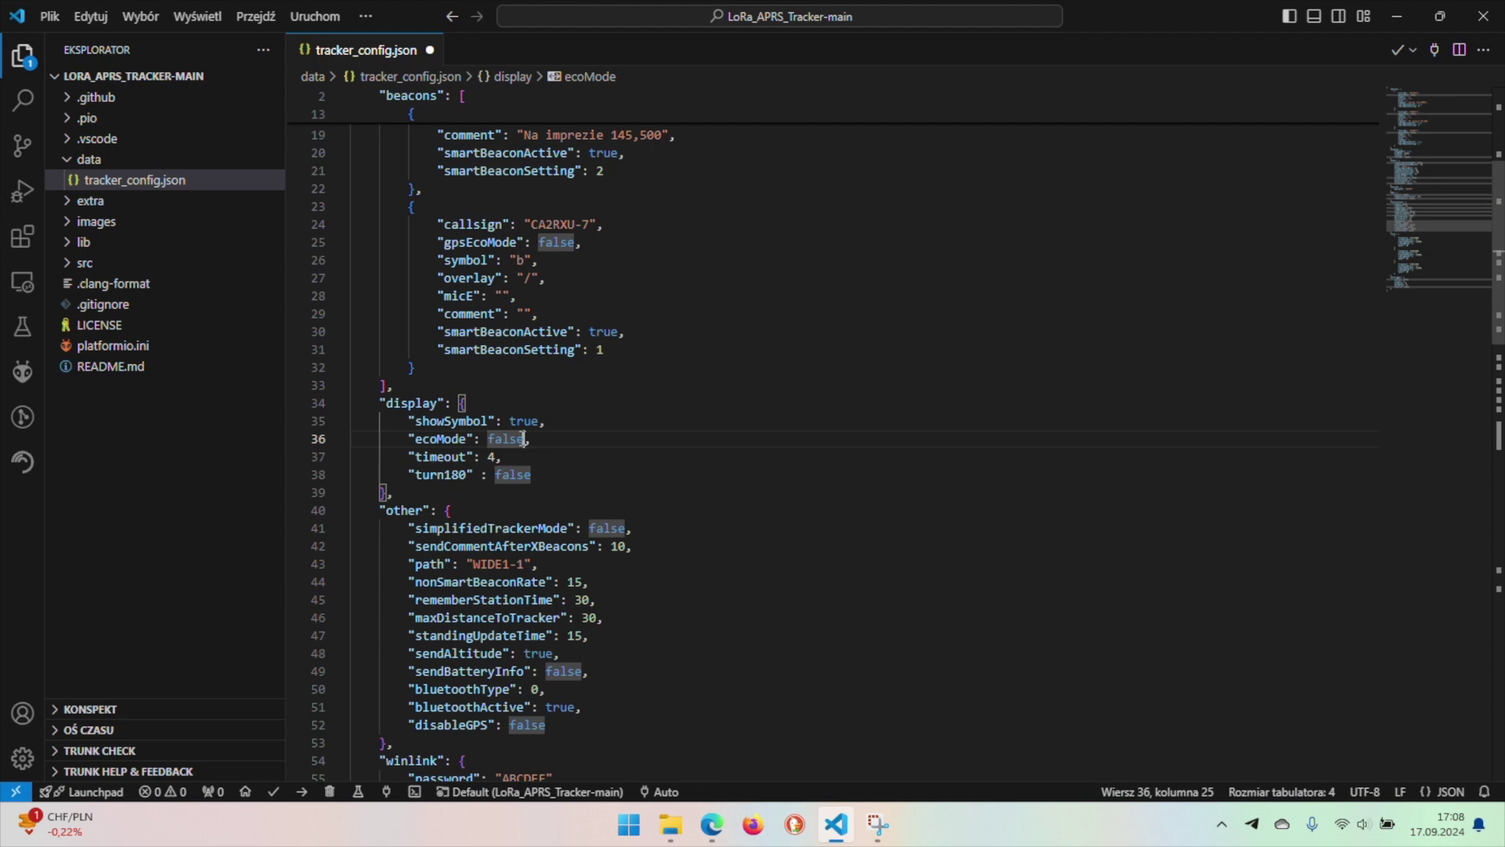
left_click_drag(488, 458, 497, 459)
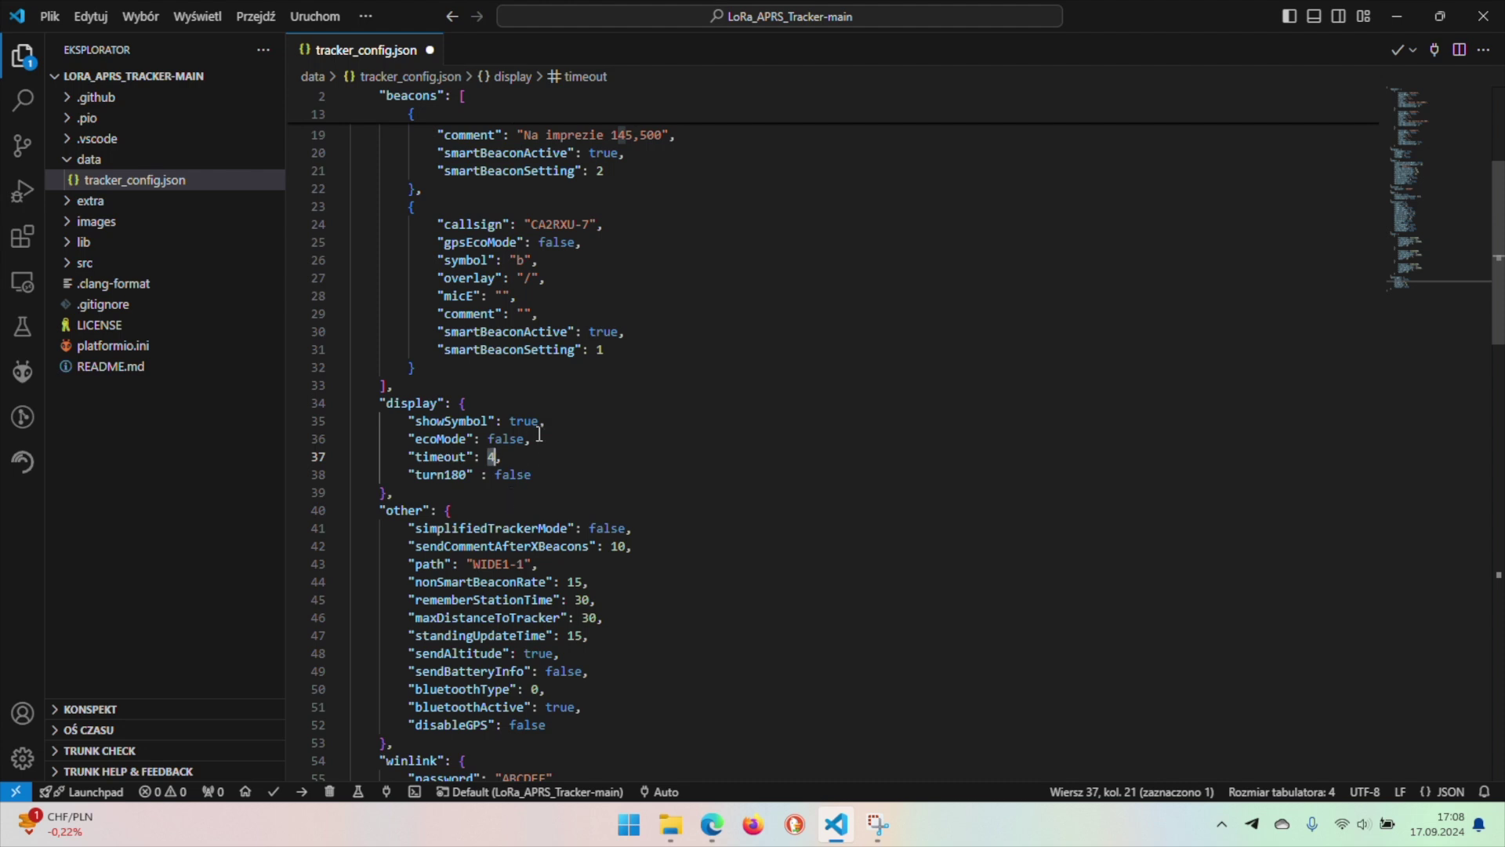
- Examine simplifiedTrackerMode and sendCommentAfterXBeacons in the "other" section and relate them to the beacons' comments
scroll(541, 462, "down", 1)
scroll(636, 439, "down", 2)
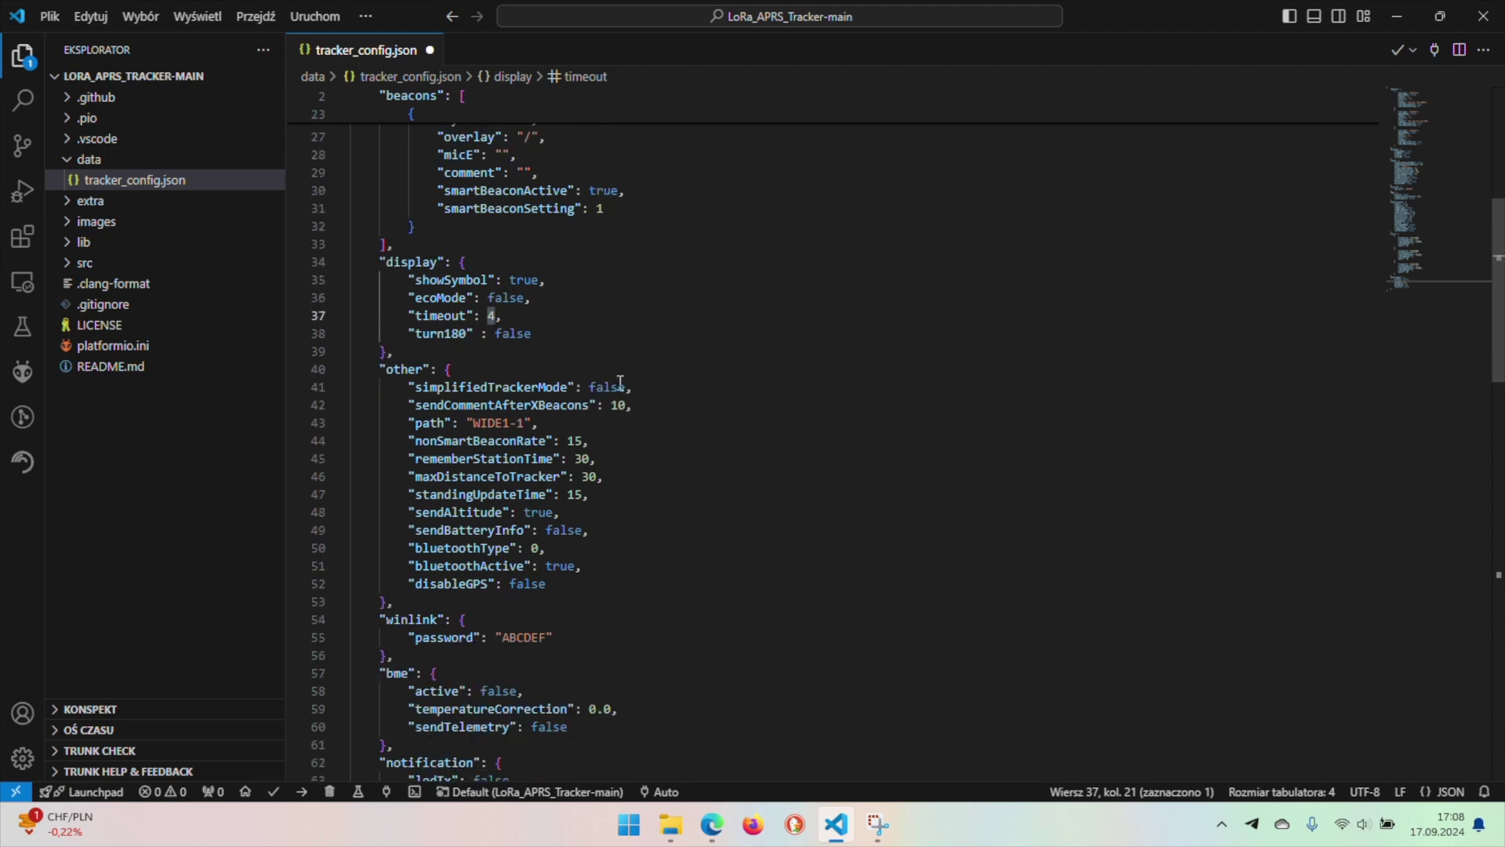
left_click_drag(444, 386, 617, 382)
left_click(560, 405)
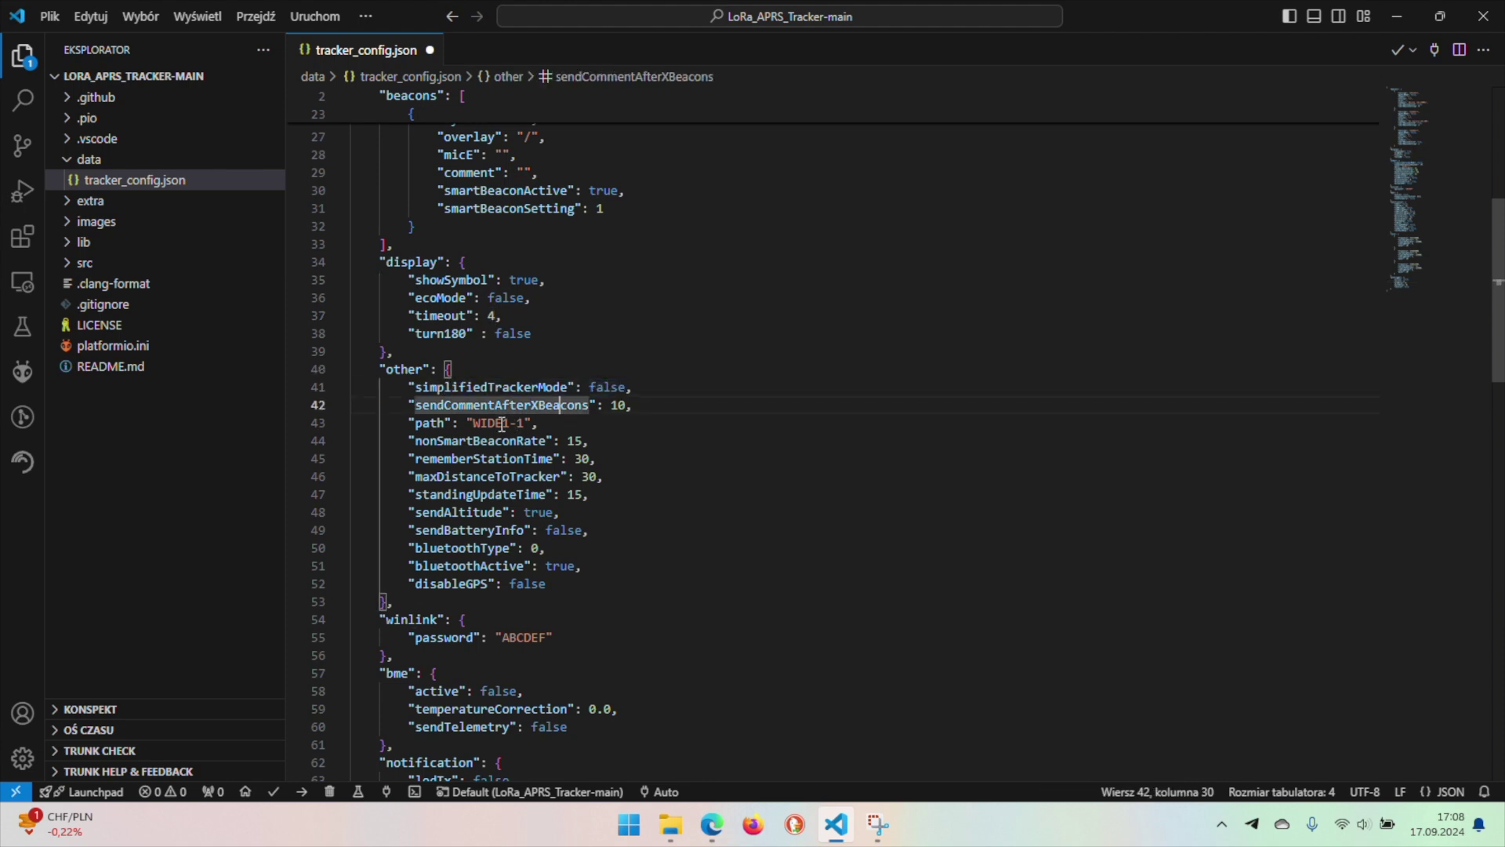
left_click_drag(430, 409, 621, 404)
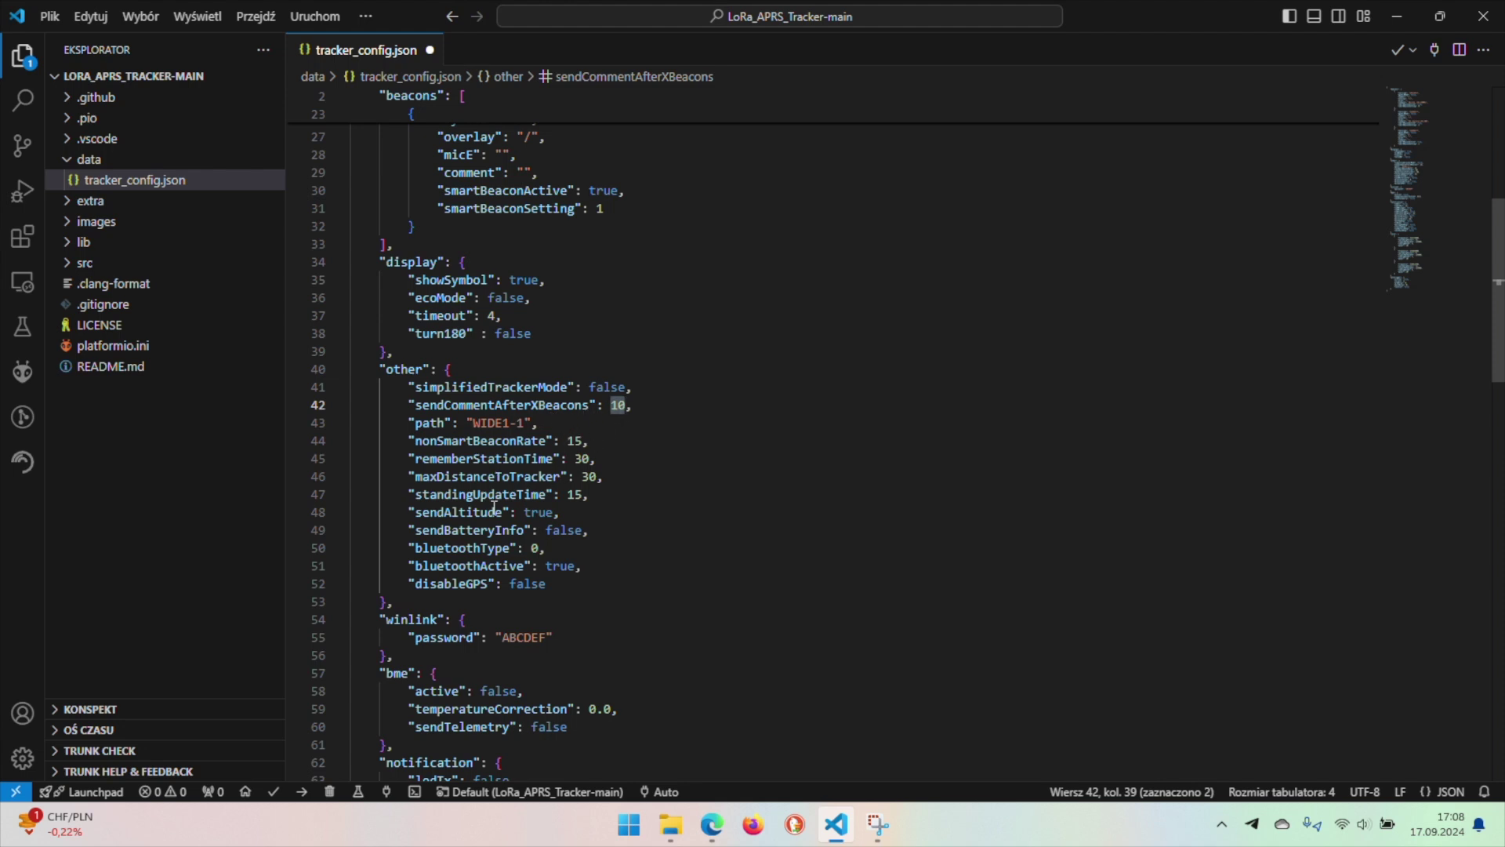
scroll(569, 282, "up", 8)
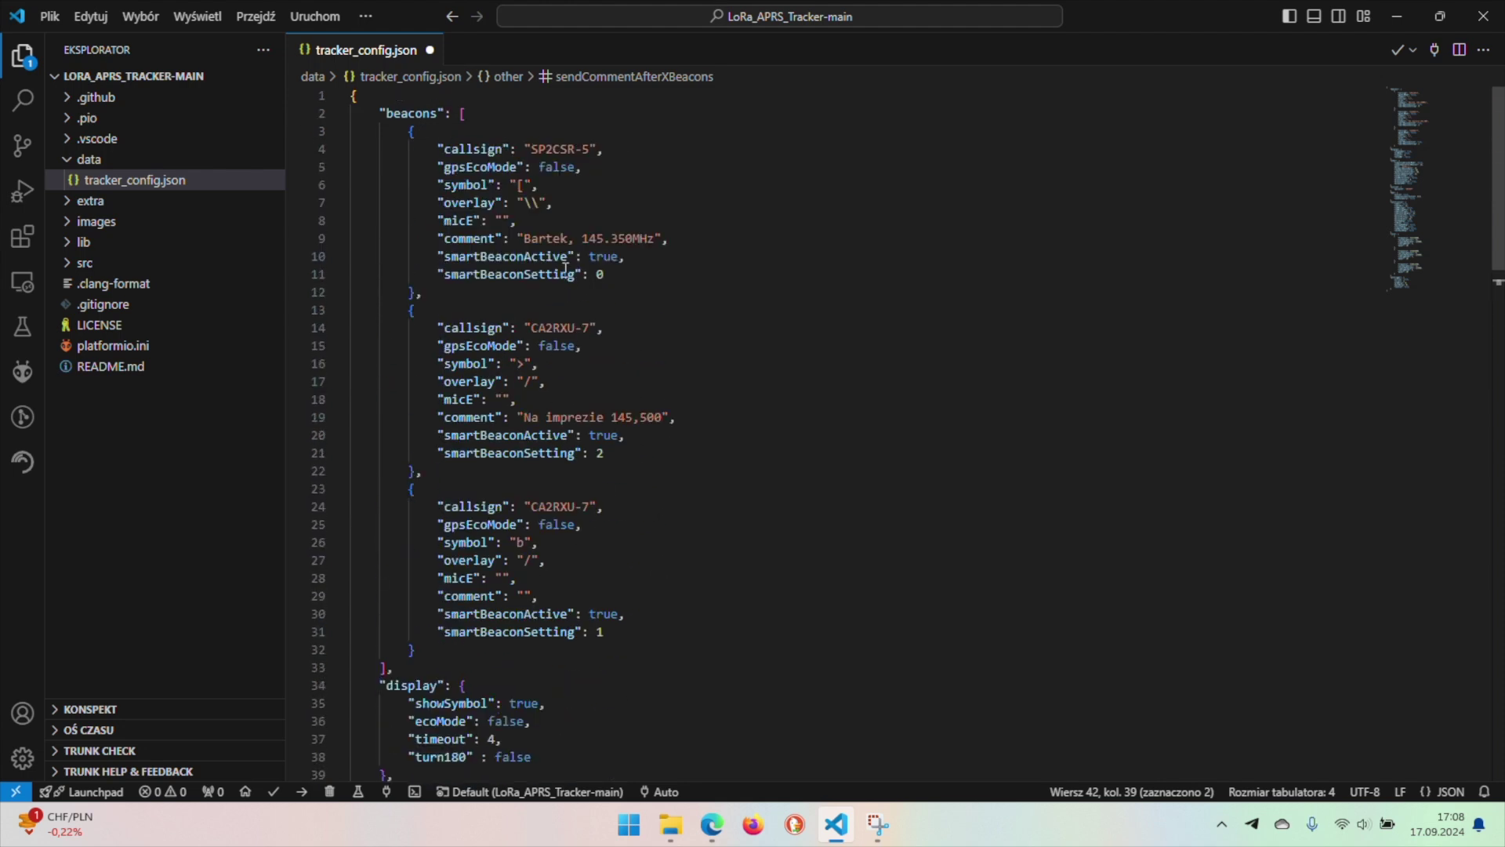
left_click_drag(515, 239, 619, 238)
left_click_drag(593, 435, 538, 435)
left_click_drag(536, 524, 541, 524)
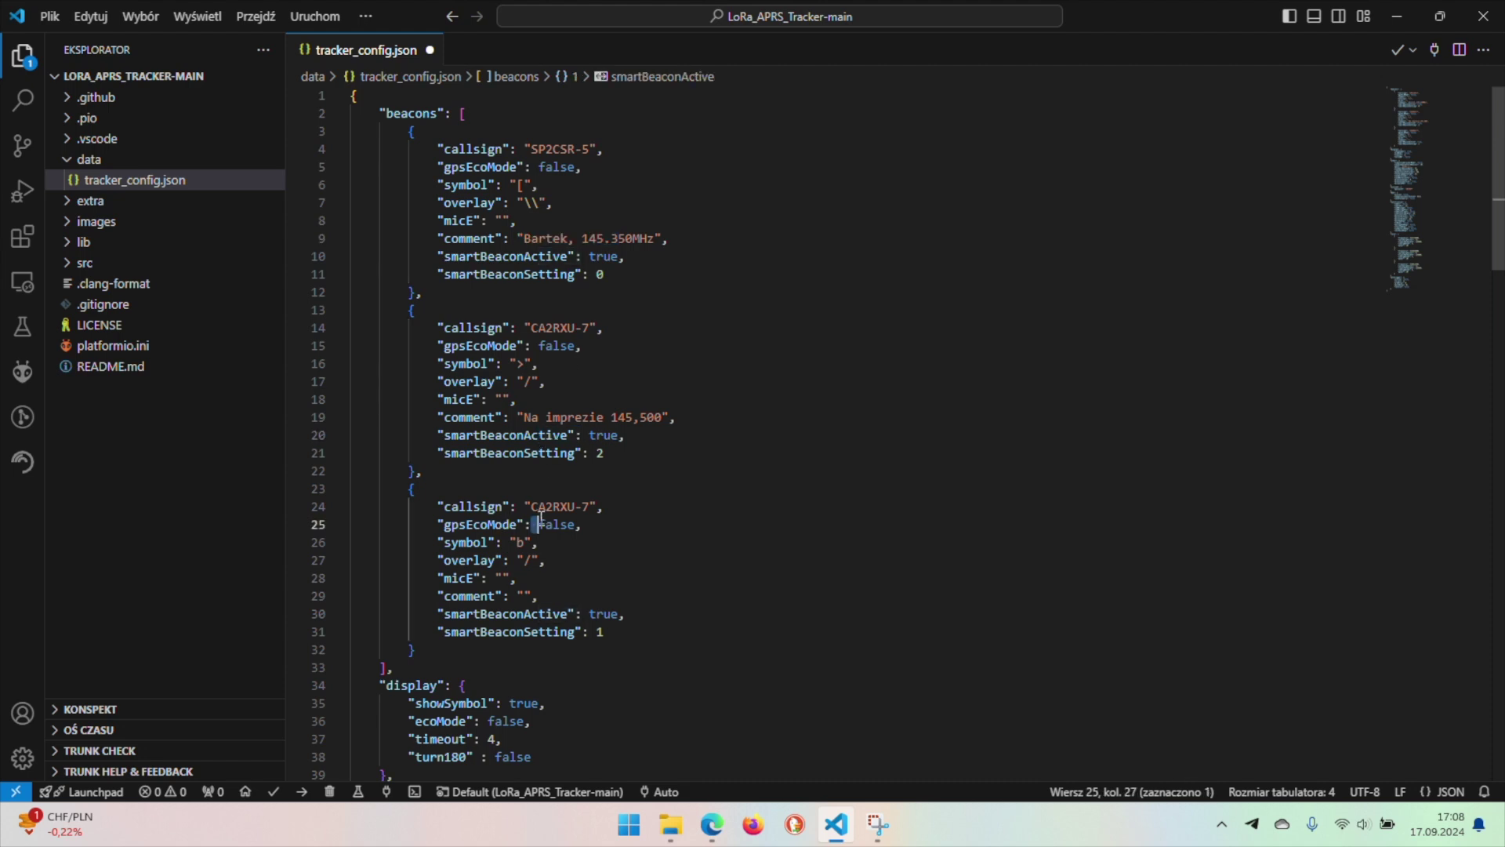
scroll(541, 517, "down", 7)
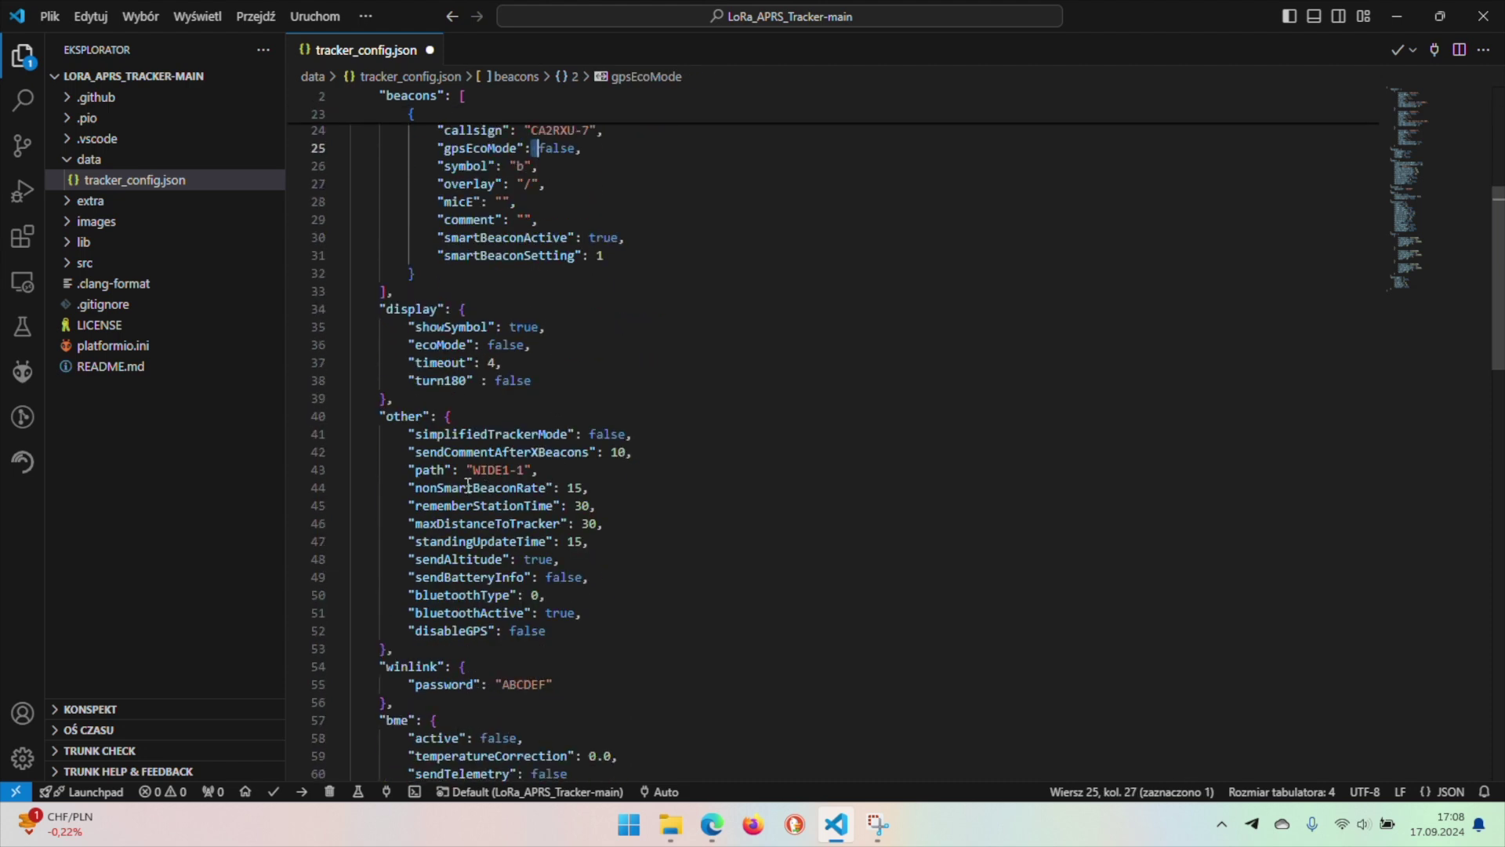
- Review the path, nonSmartBeaconRate, rememberStationTime, maxDistanceToTracker and standingUpdateTime entries of the "other" section
left_click_drag(473, 469, 524, 469)
left_click(524, 488)
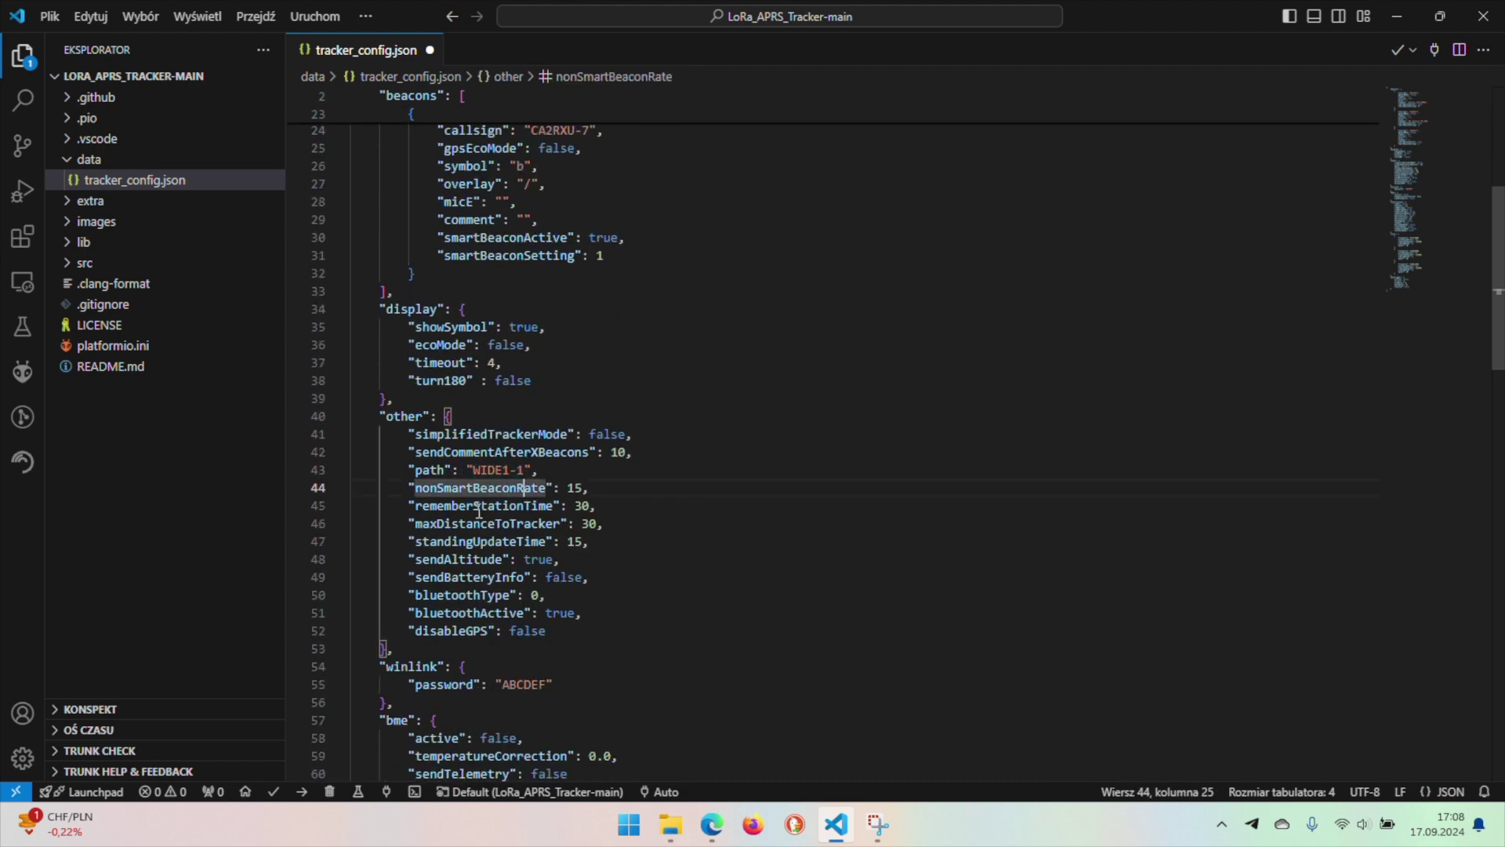
left_click(545, 506)
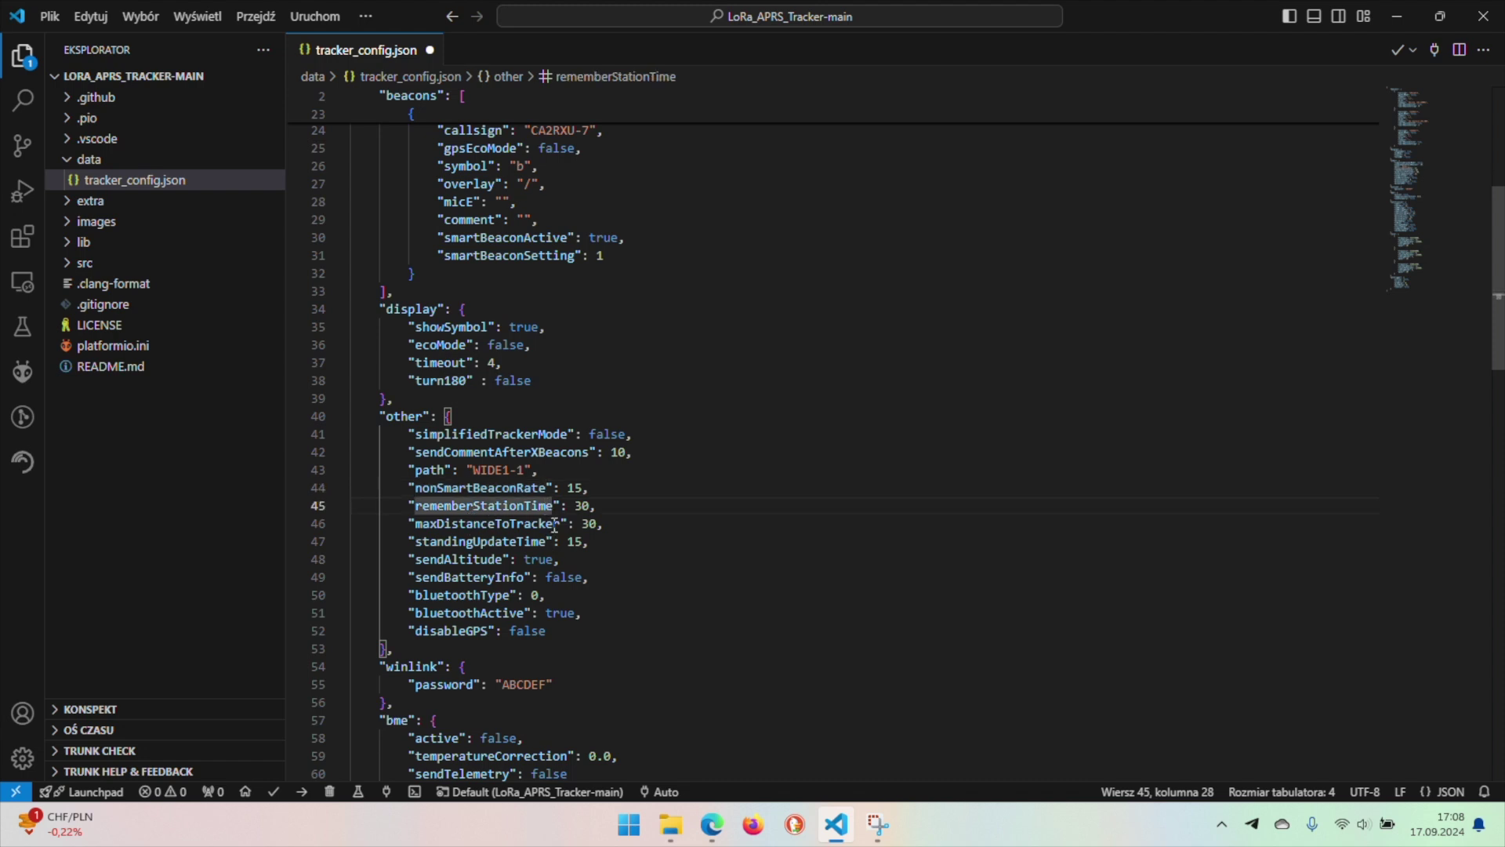
left_click(554, 523)
left_click(544, 544)
scroll(578, 498, "down", 3)
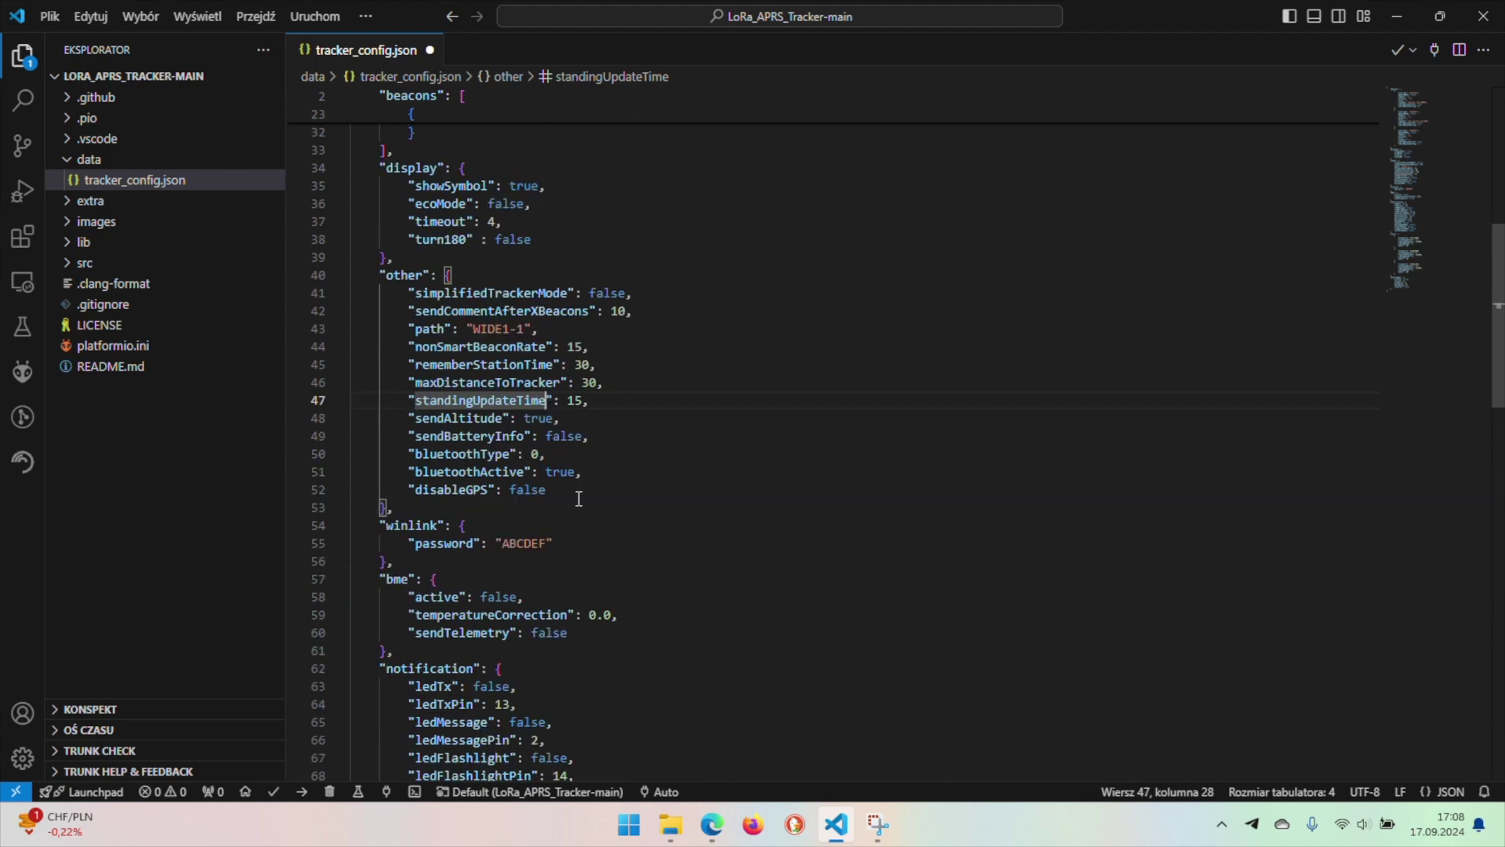
- Examine the sendBatteryInfo, bluetoothType, bluetoothActive and disableGPS entries of the "other" section
left_click(510, 438)
left_click_drag(511, 439, 586, 434)
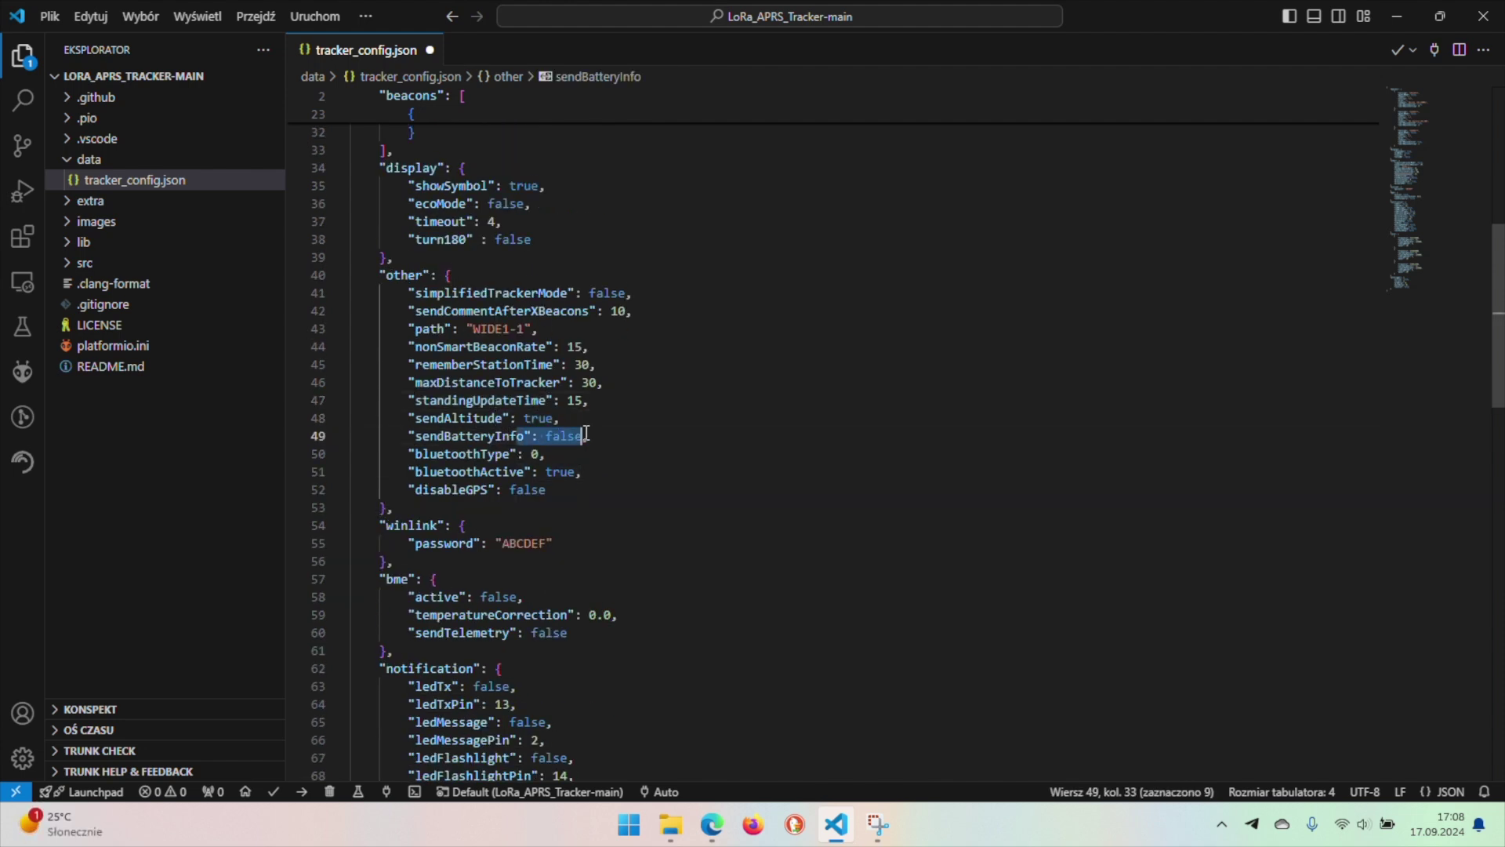
left_click(538, 454)
left_click_drag(538, 454, 527, 457)
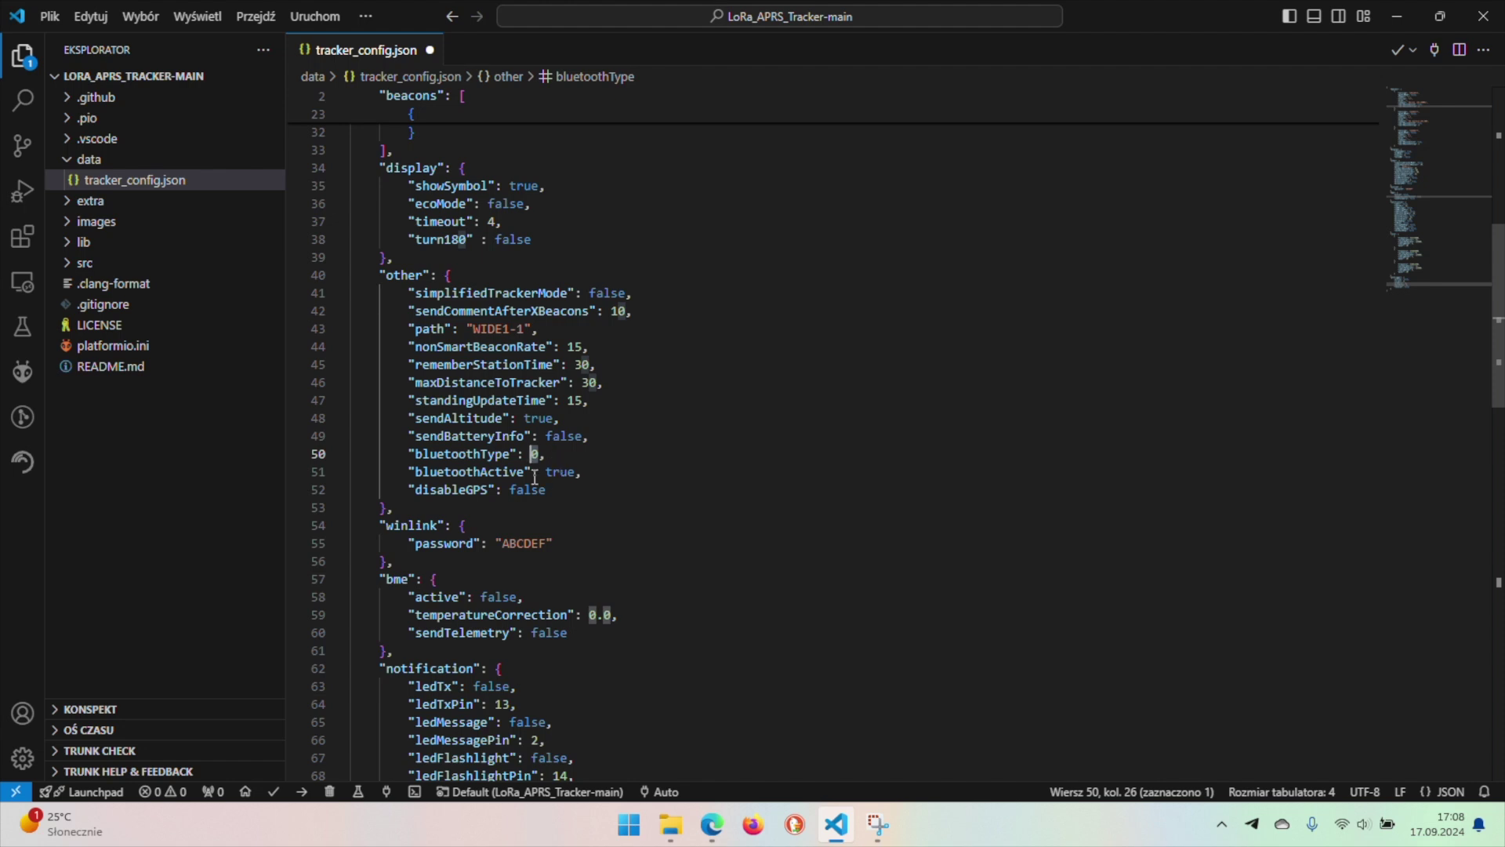
left_click_drag(546, 471, 576, 470)
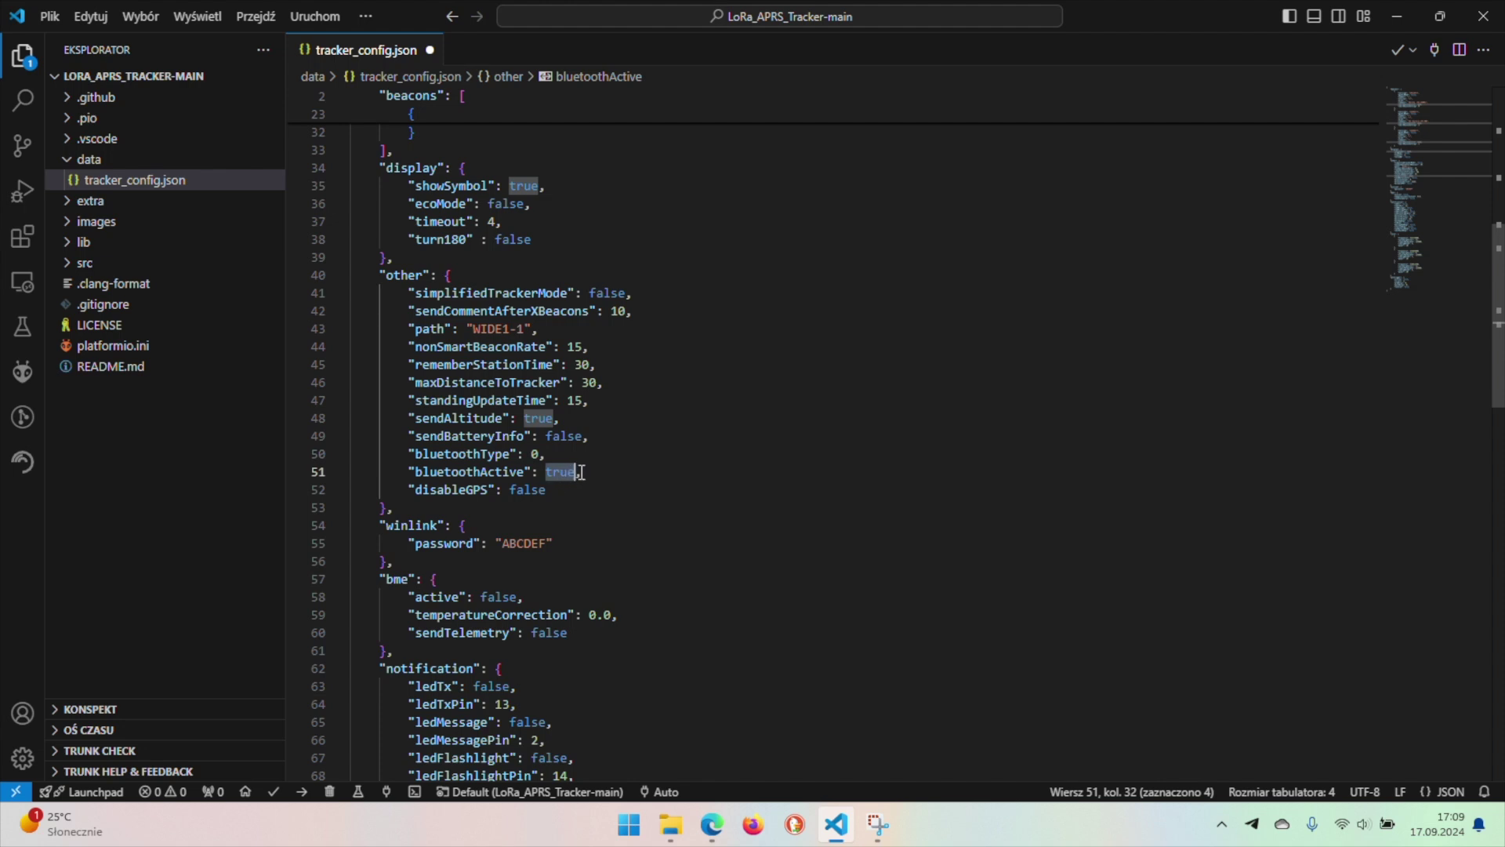
left_click_drag(511, 490, 547, 491)
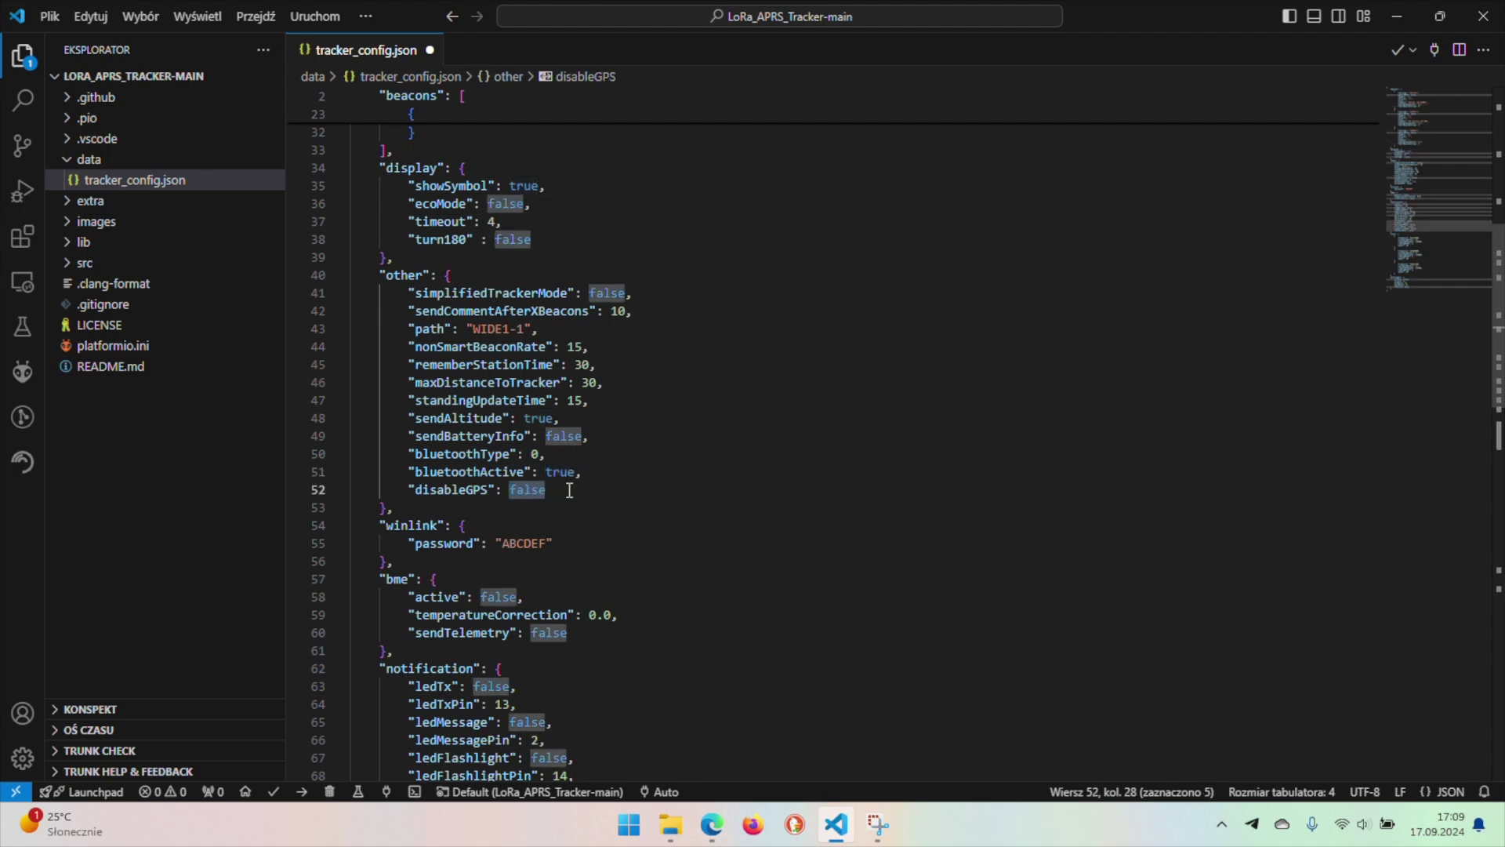
left_click(548, 497)
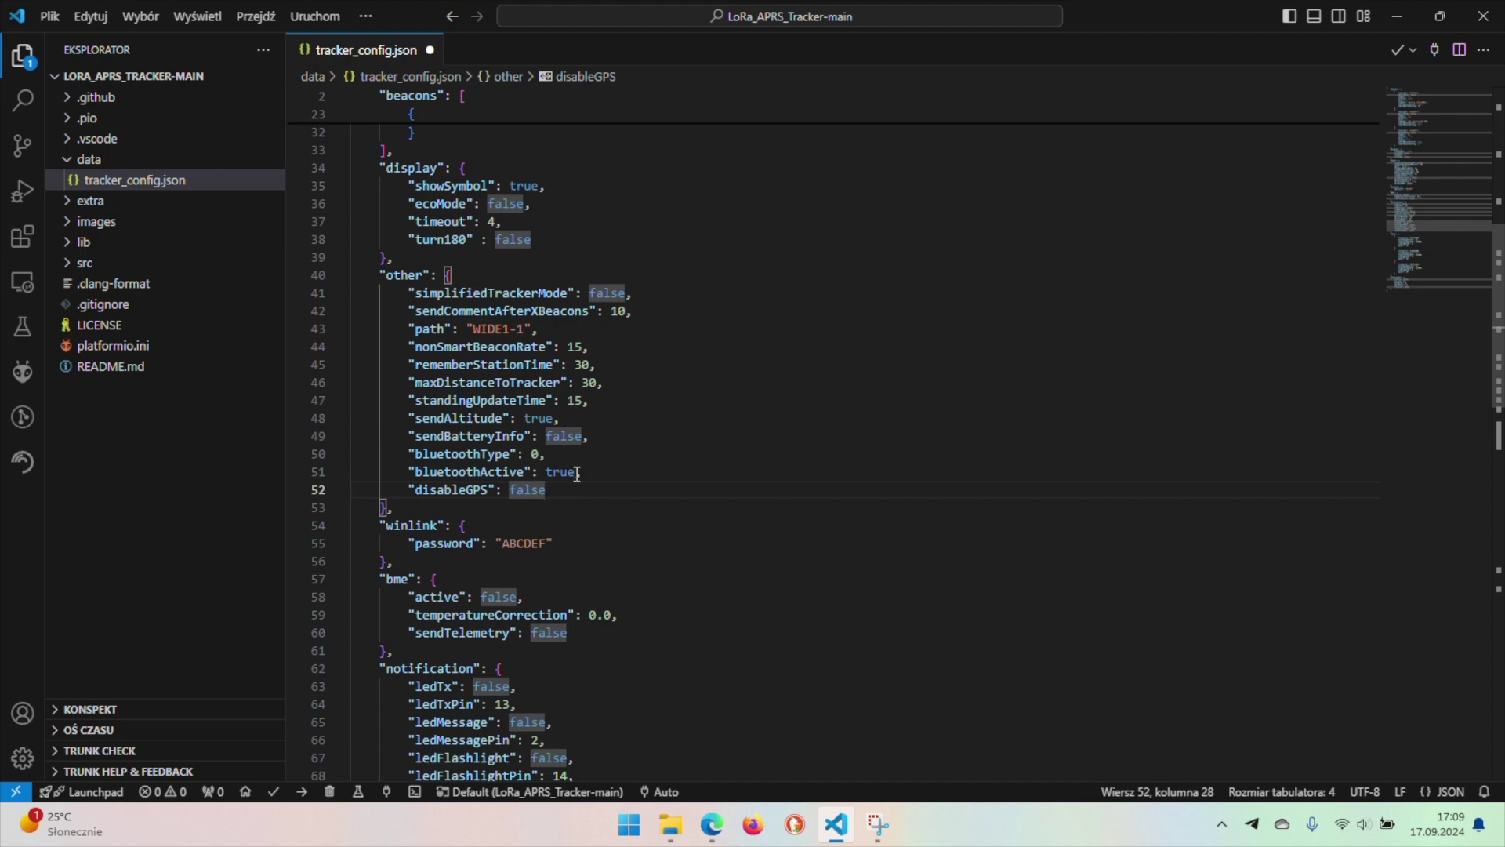
left_click(531, 471)
left_click_drag(415, 454, 586, 471)
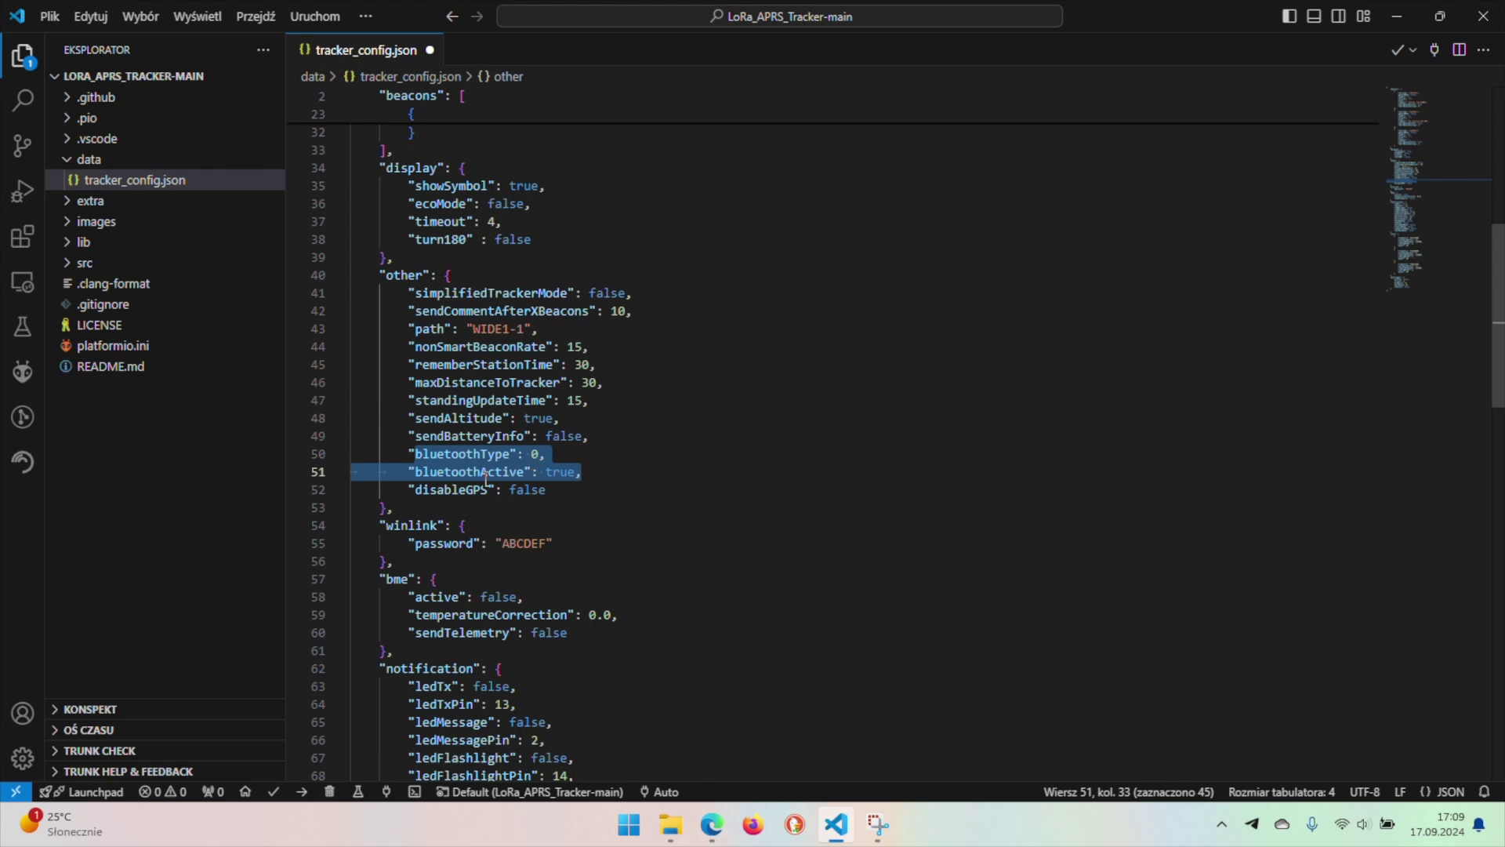
- Examine the winlink section and the active, temperatureCorrection and sendTelemetry entries of the bme section
scroll(535, 461, "down", 2)
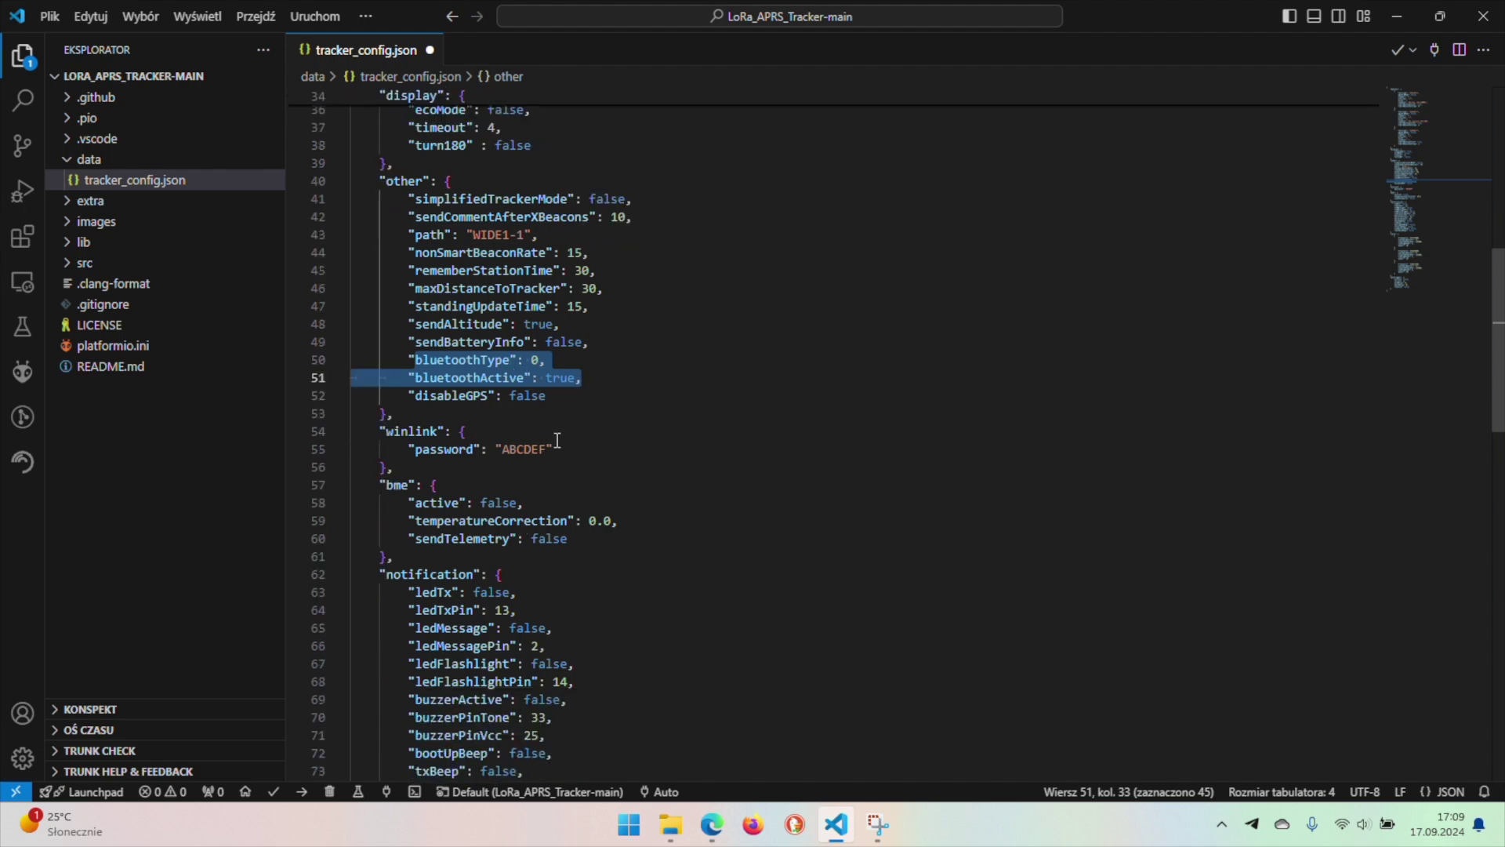
scroll(551, 456, "down", 2)
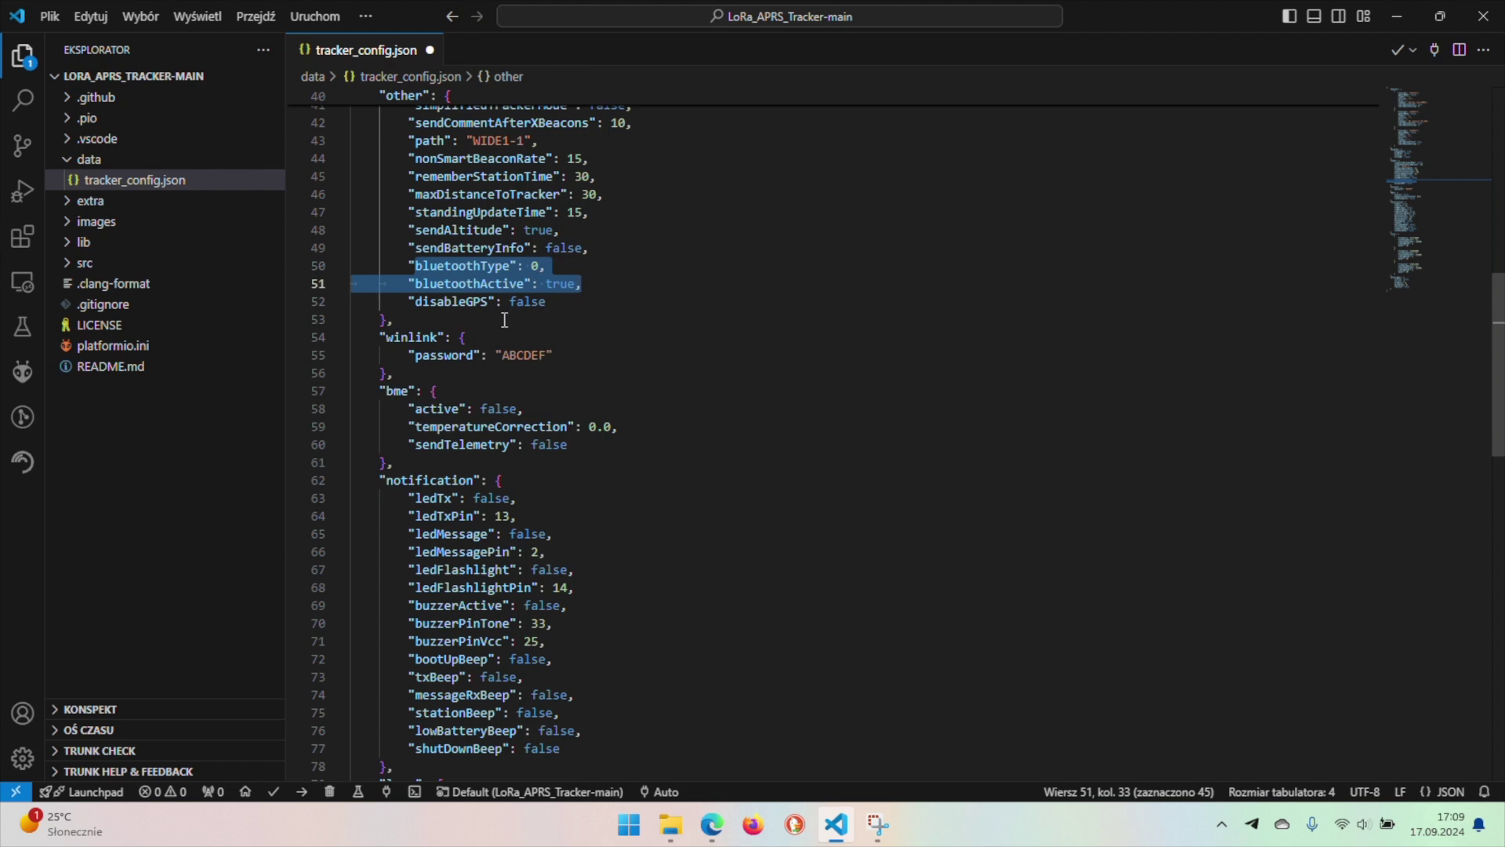
left_click(395, 390)
left_click(437, 410)
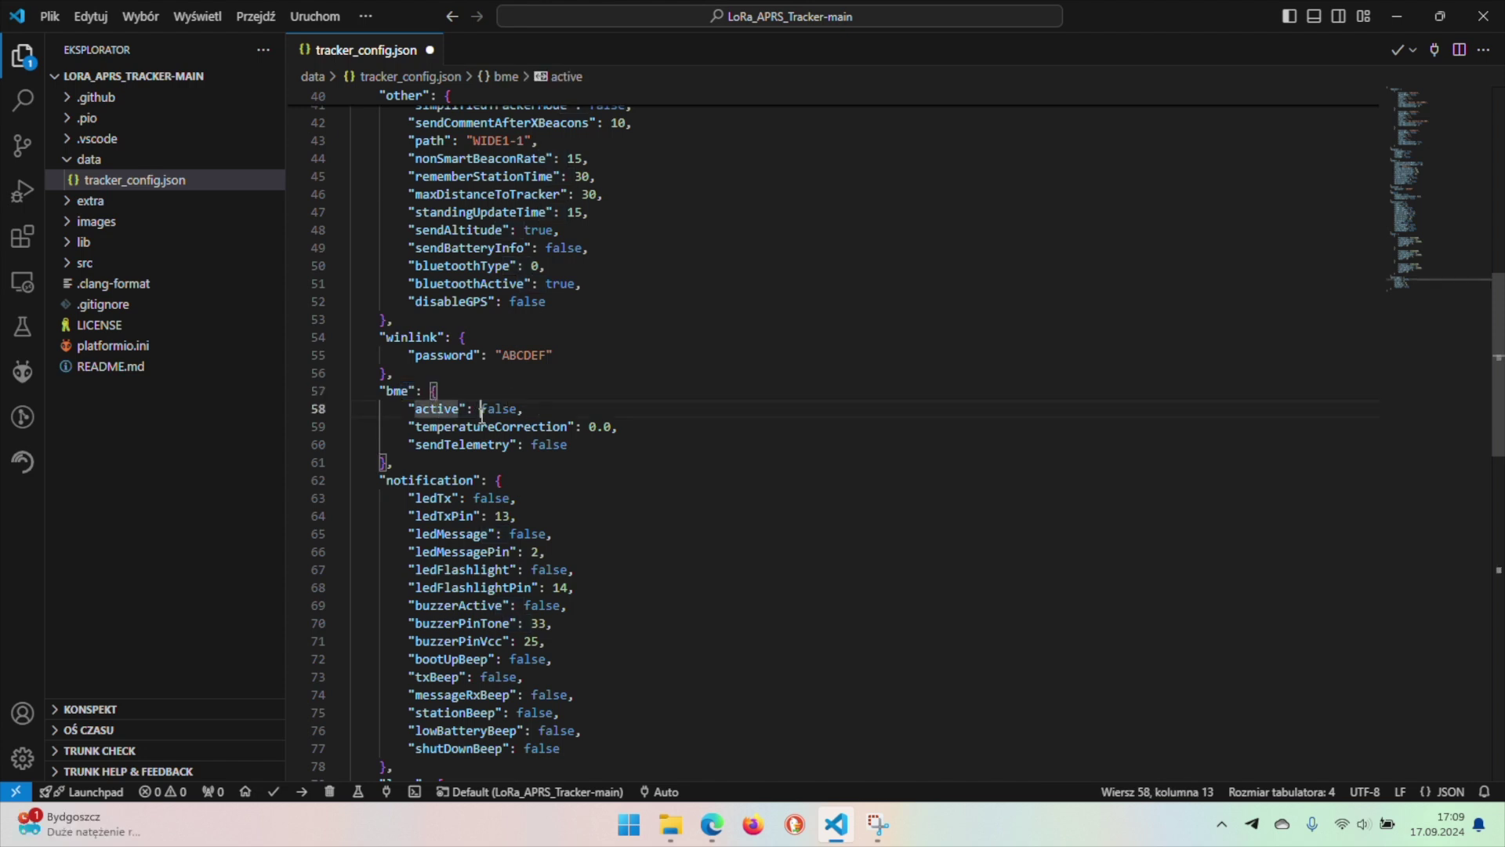
left_click(538, 427)
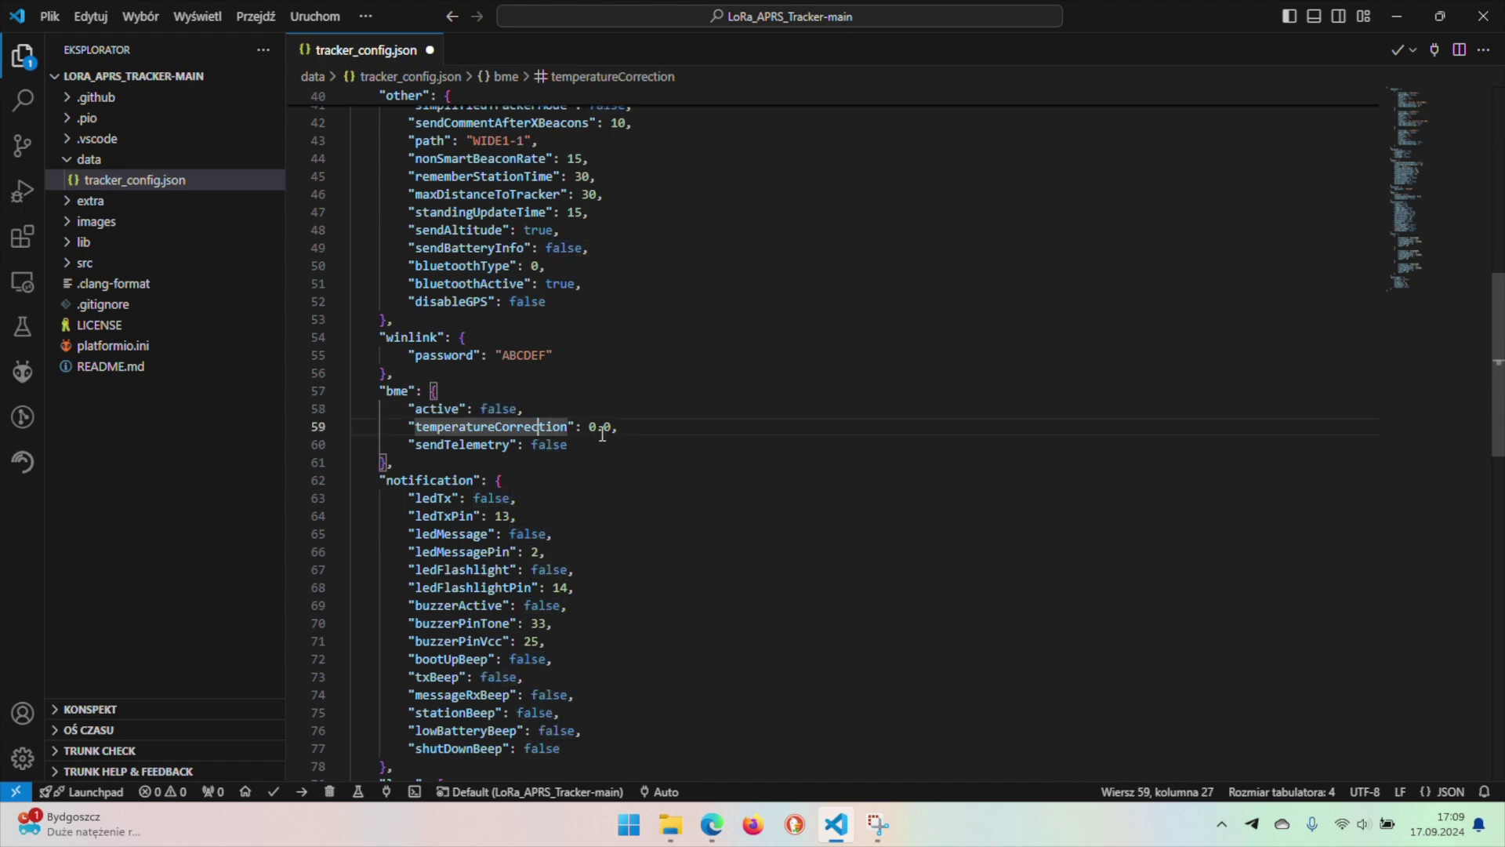
left_click(532, 447)
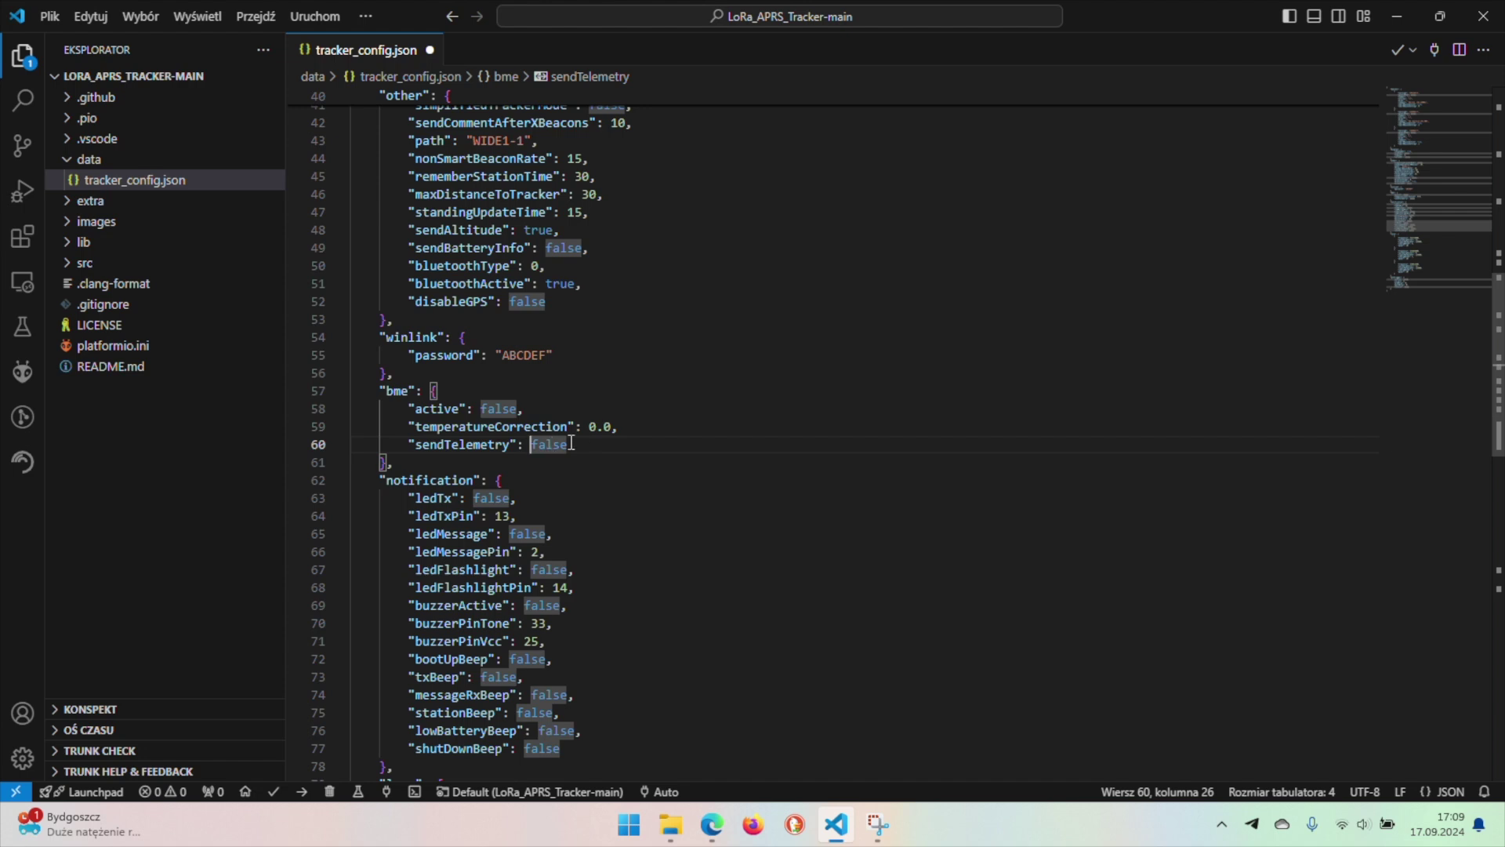
- Review the LED, buzzer pin and beep entries of the notification section
scroll(518, 415, "down", 2)
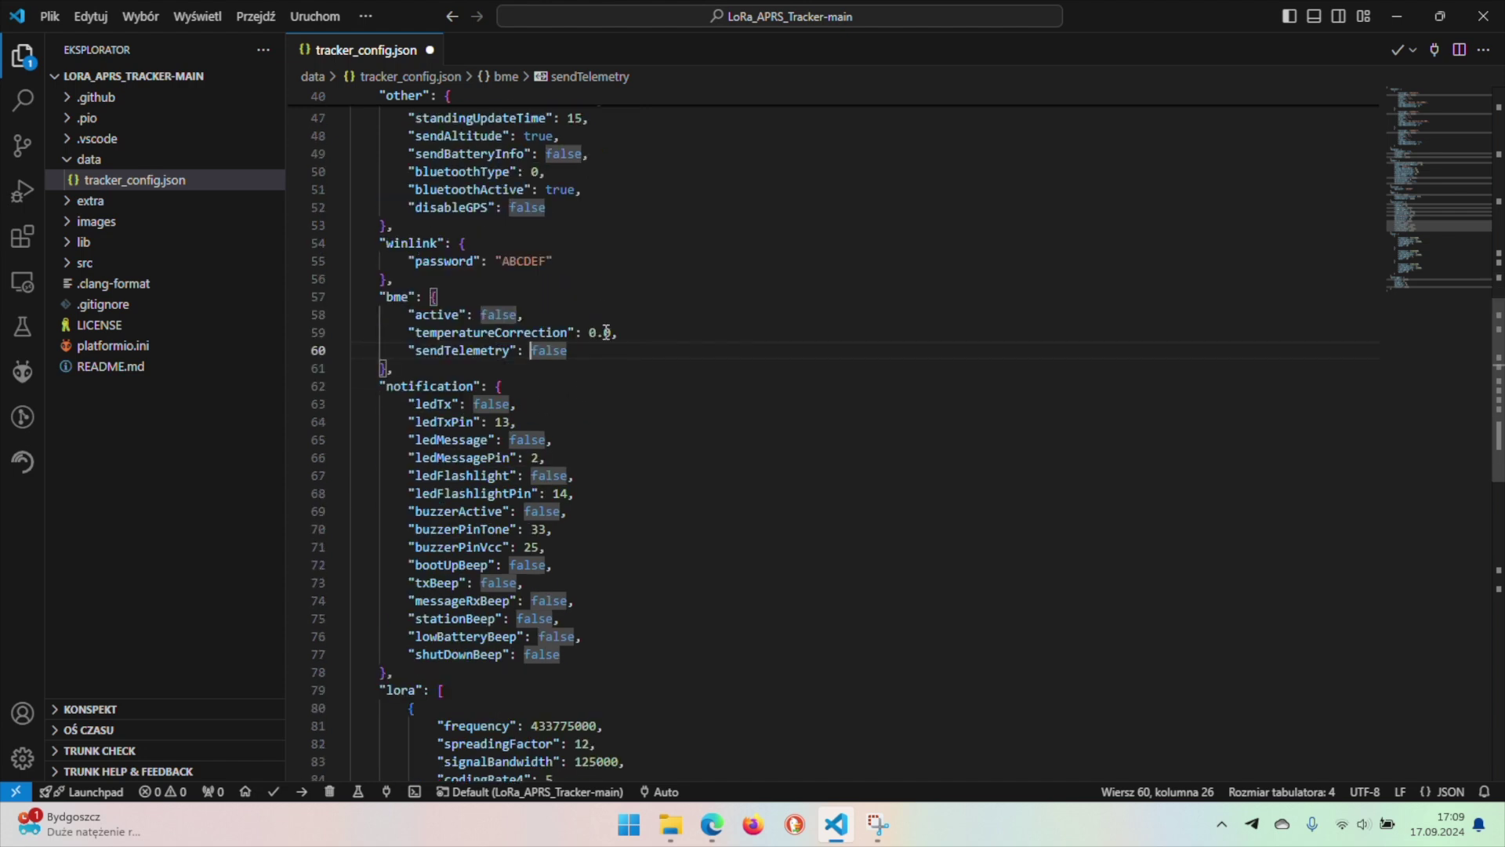
scroll(564, 336, "down", 2)
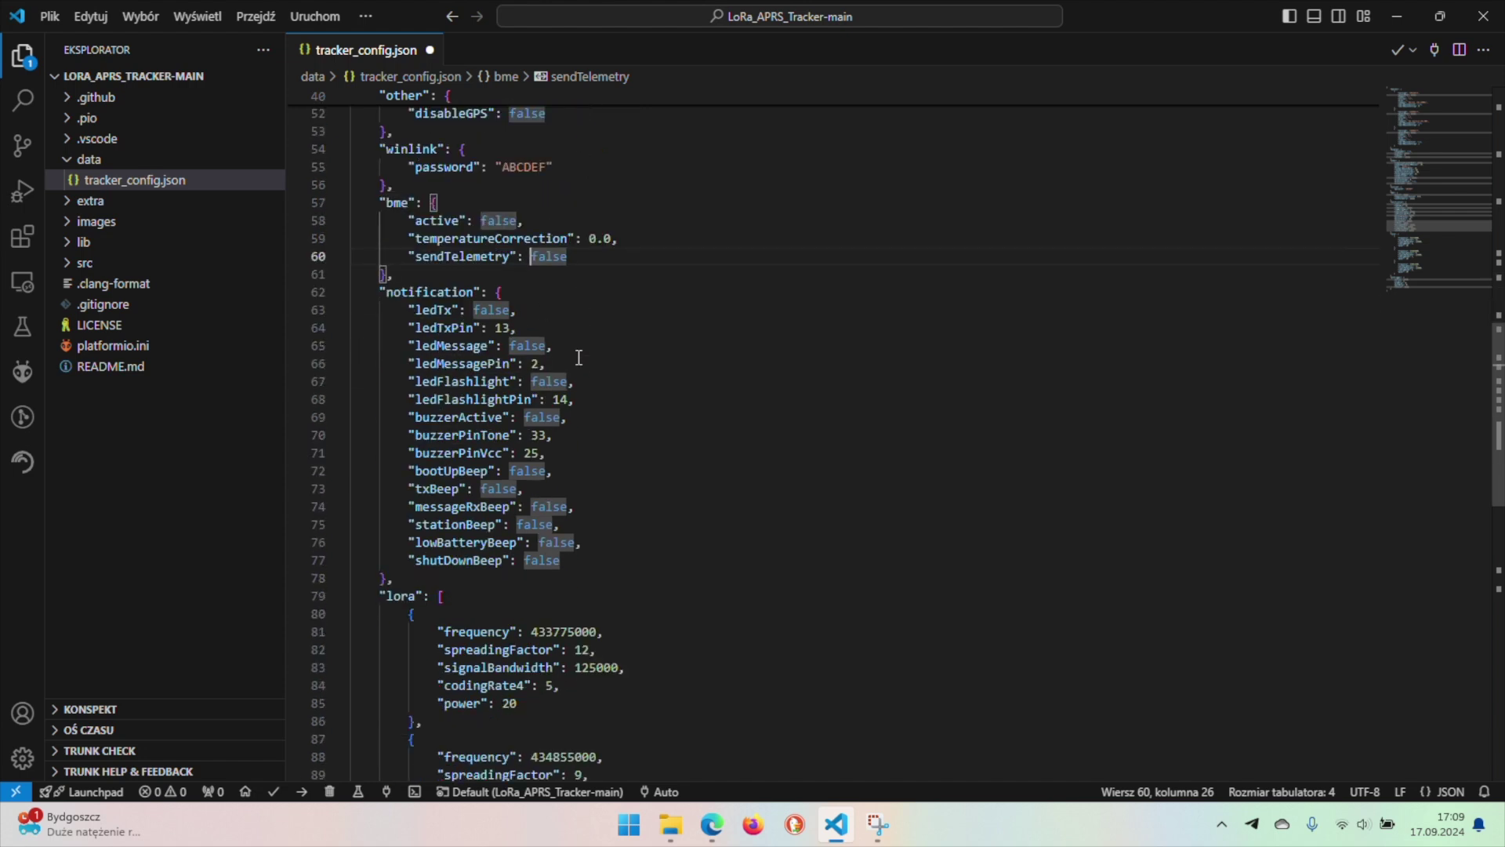
left_click_drag(387, 293, 461, 294)
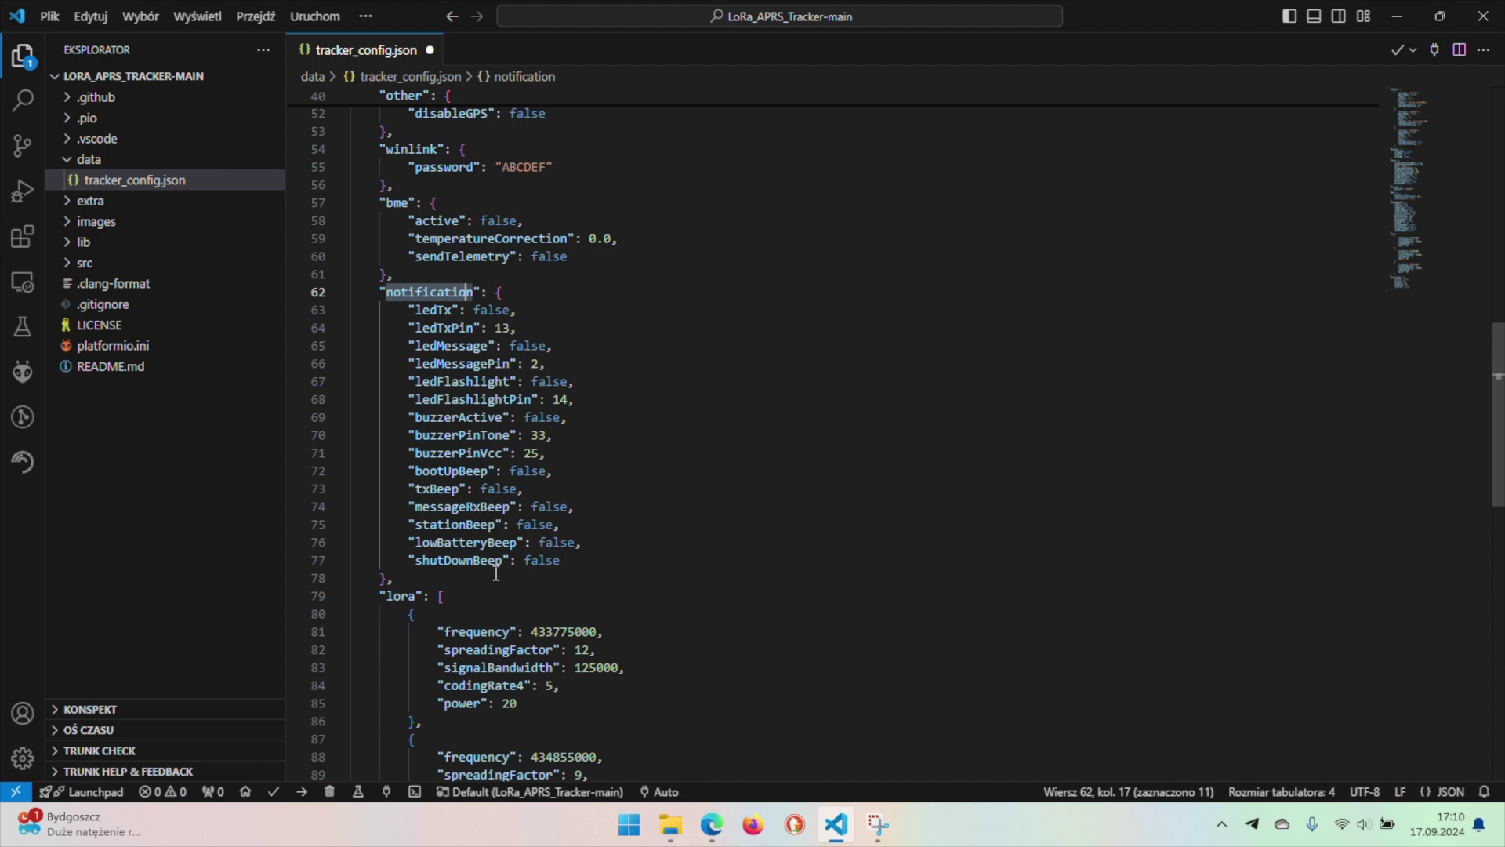
double_click(535, 435)
left_click(521, 450)
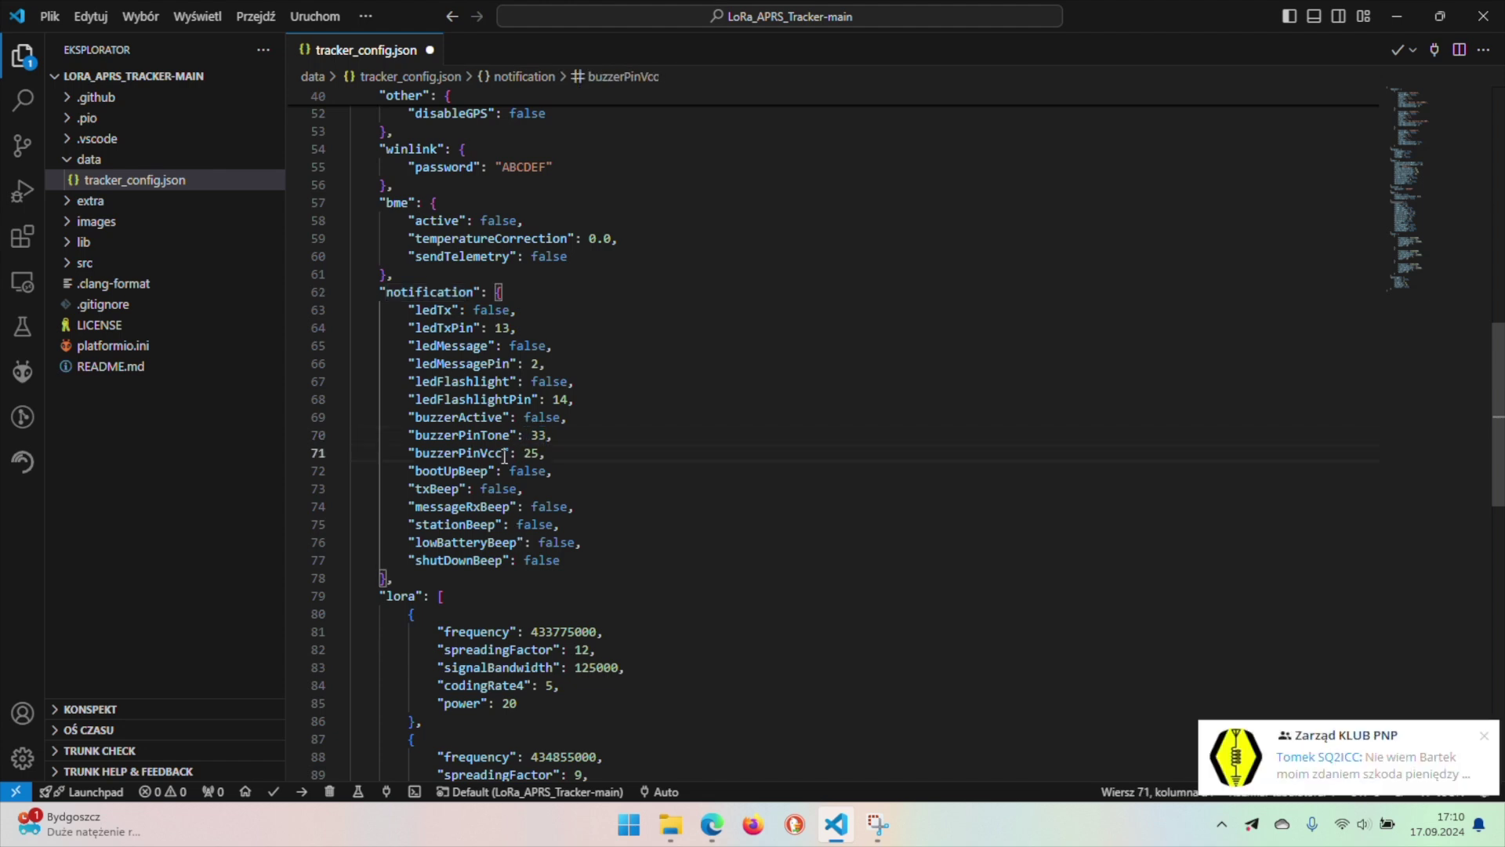
- Quit the messaging app running in the system tray
right_click(1243, 831)
left_click(1284, 776)
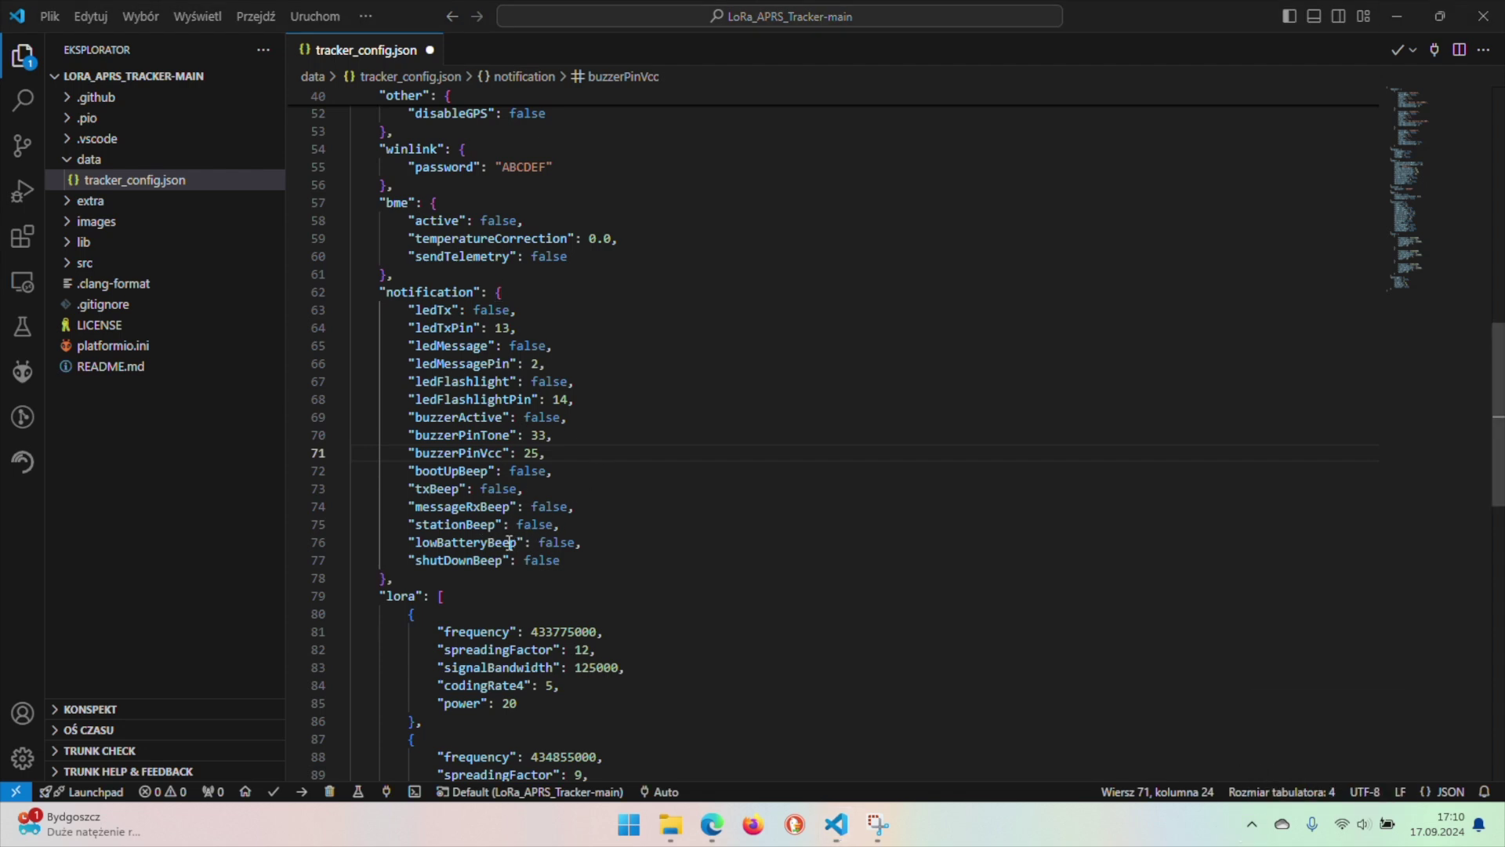
- Examine the three frequency profiles of the lora section and the delay and reverse entries of pttTrigger
scroll(511, 453, "down", 5)
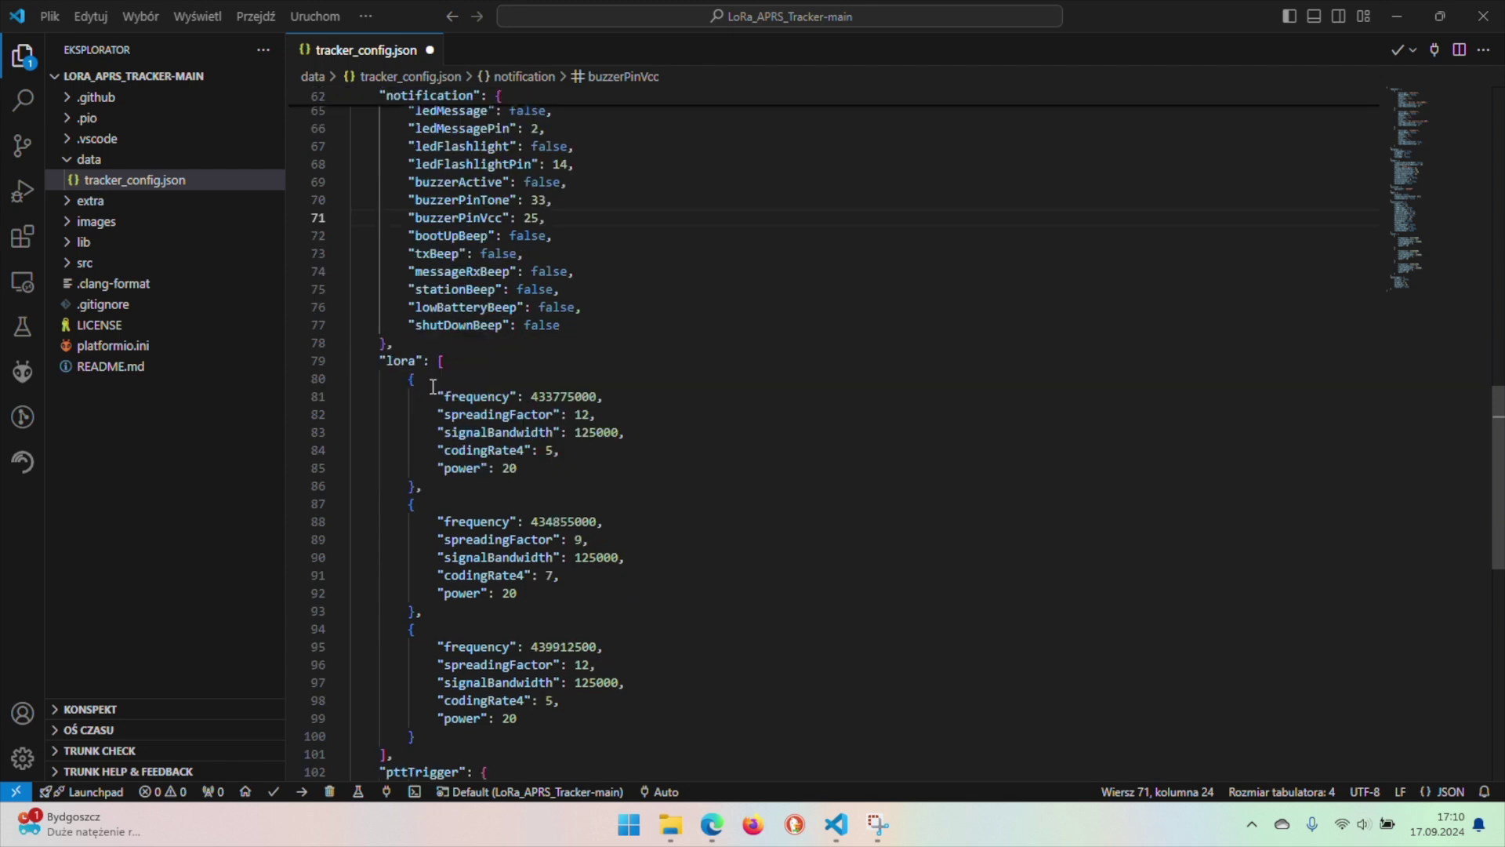
left_click_drag(395, 361, 438, 360)
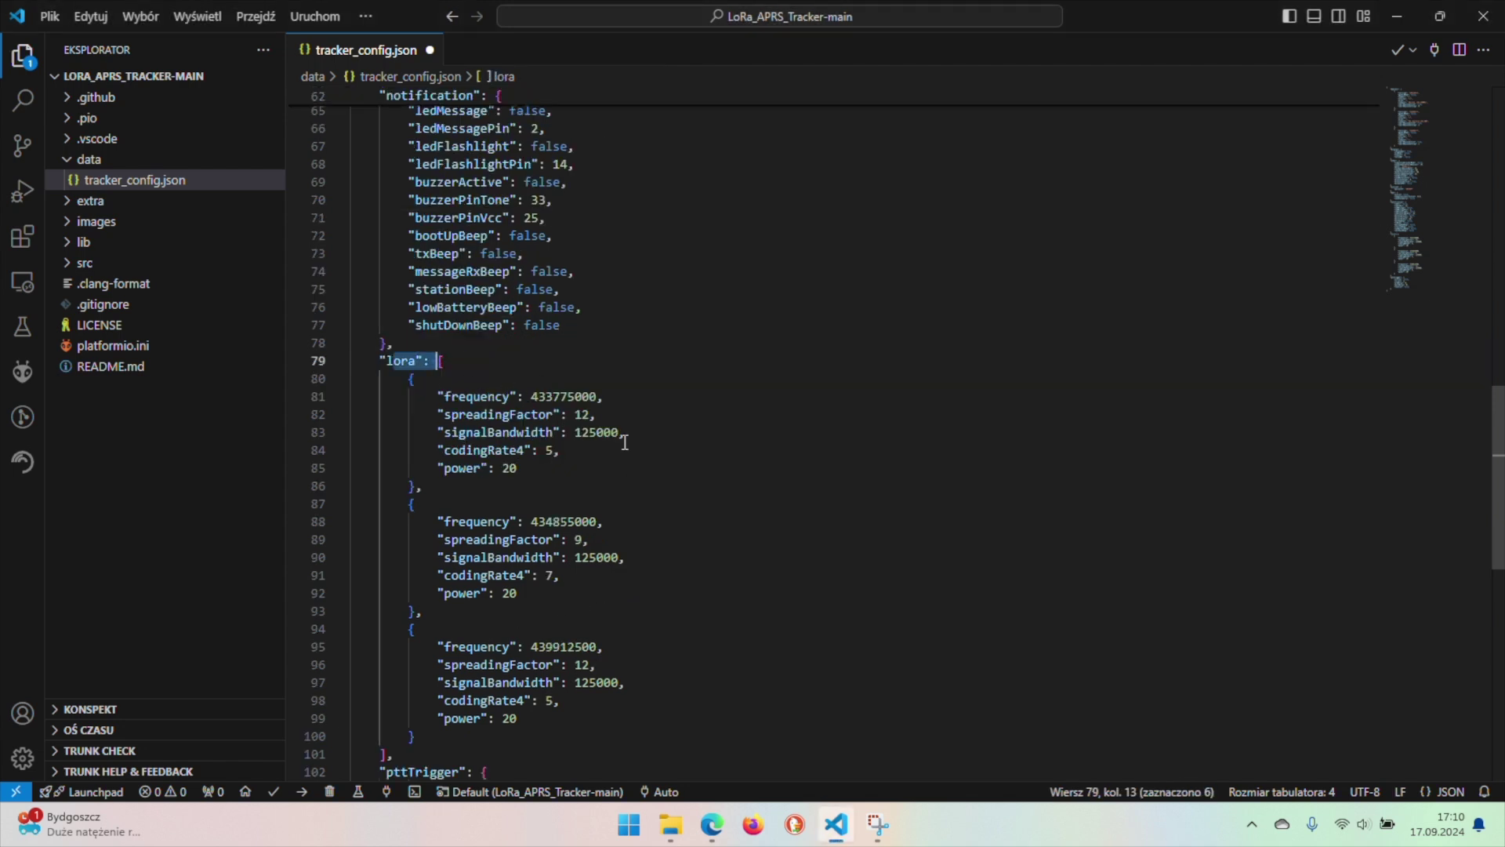
scroll(608, 418, "down", 2)
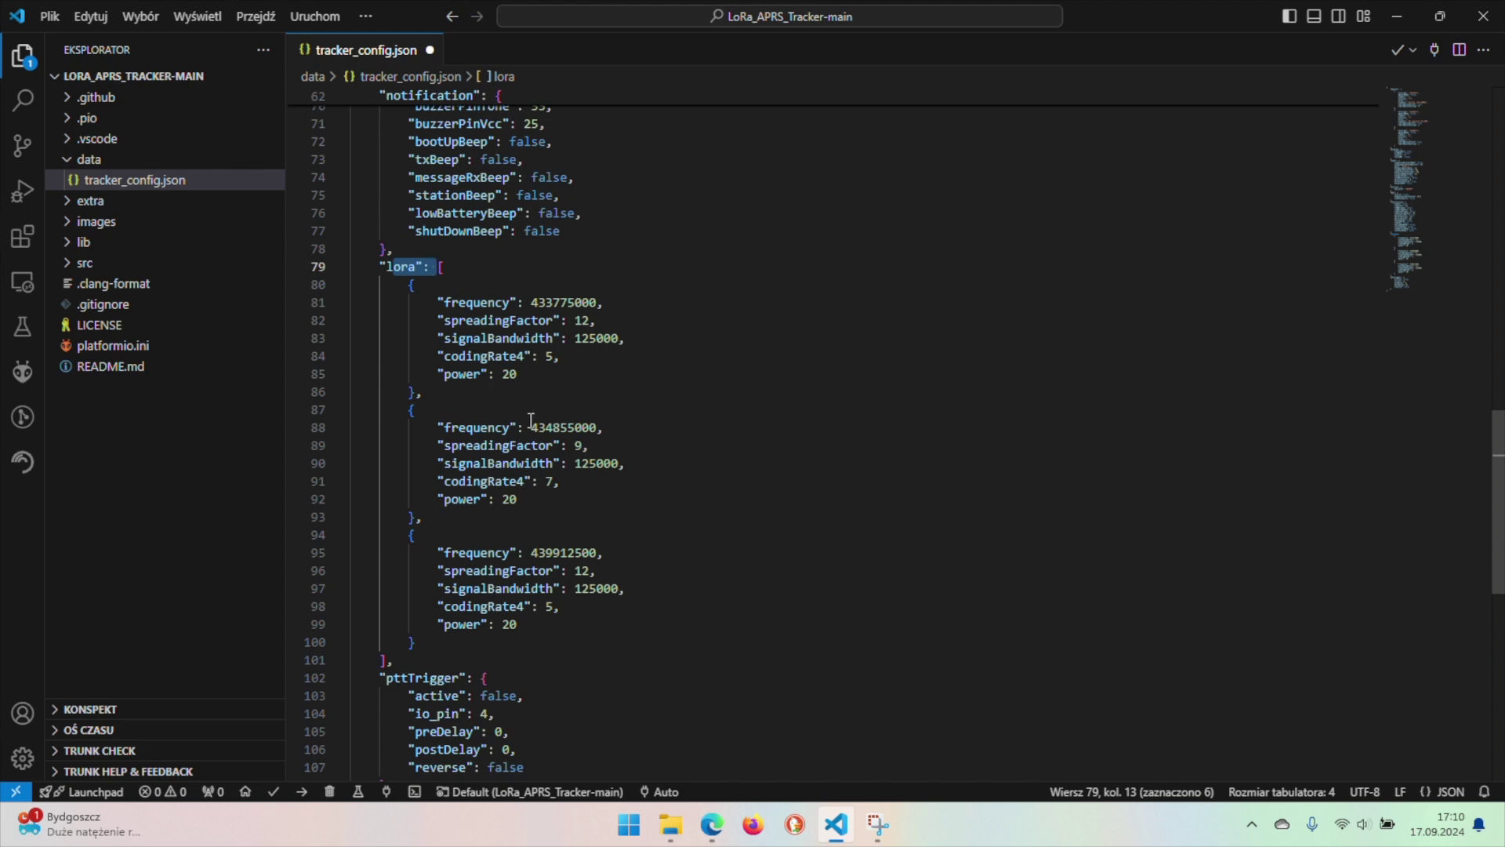
scroll(485, 390, "down", 2)
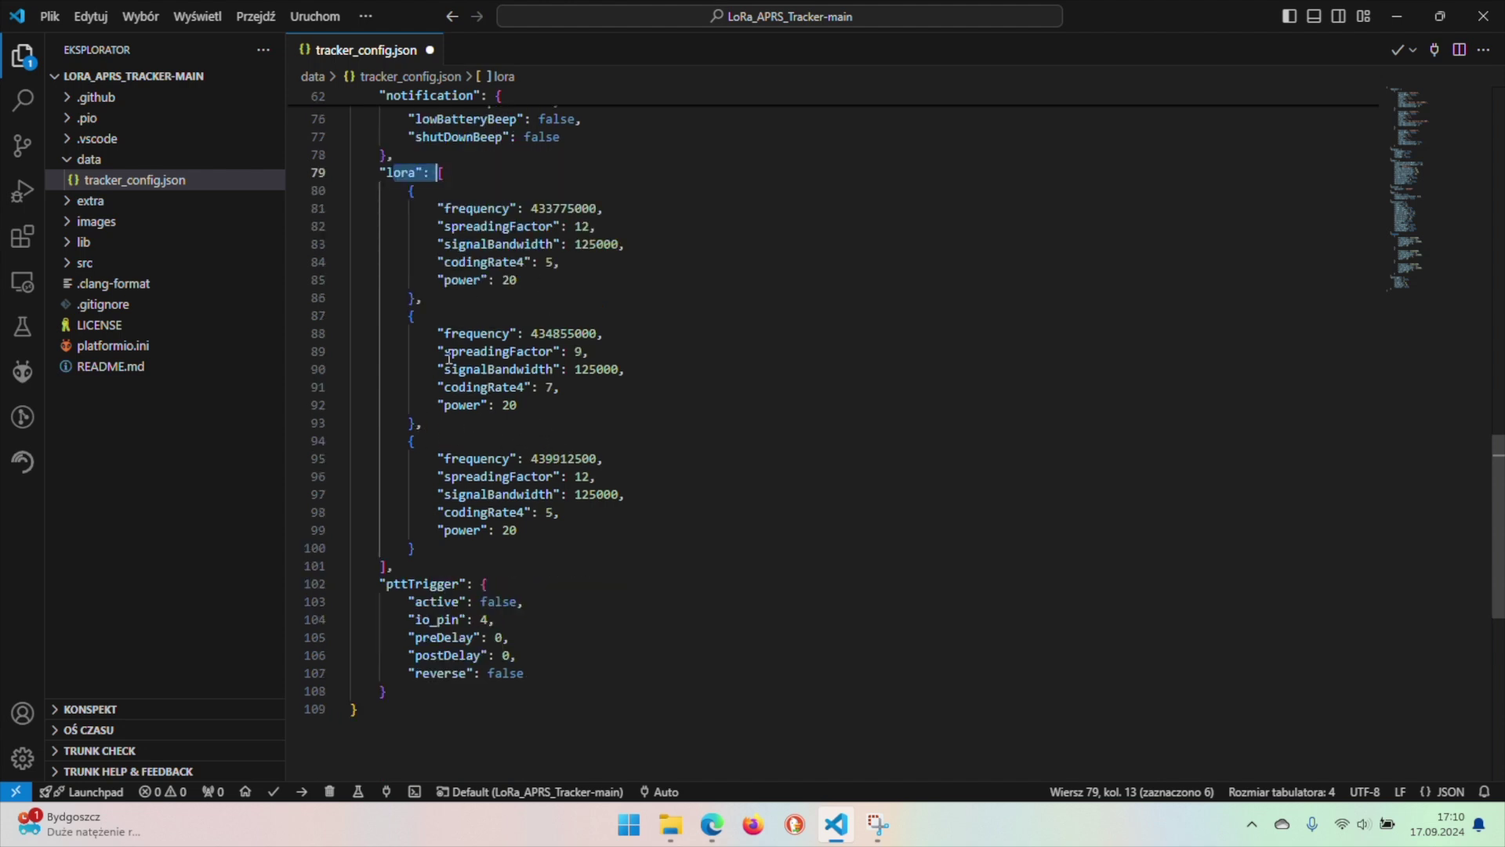
left_click_drag(437, 334, 611, 401)
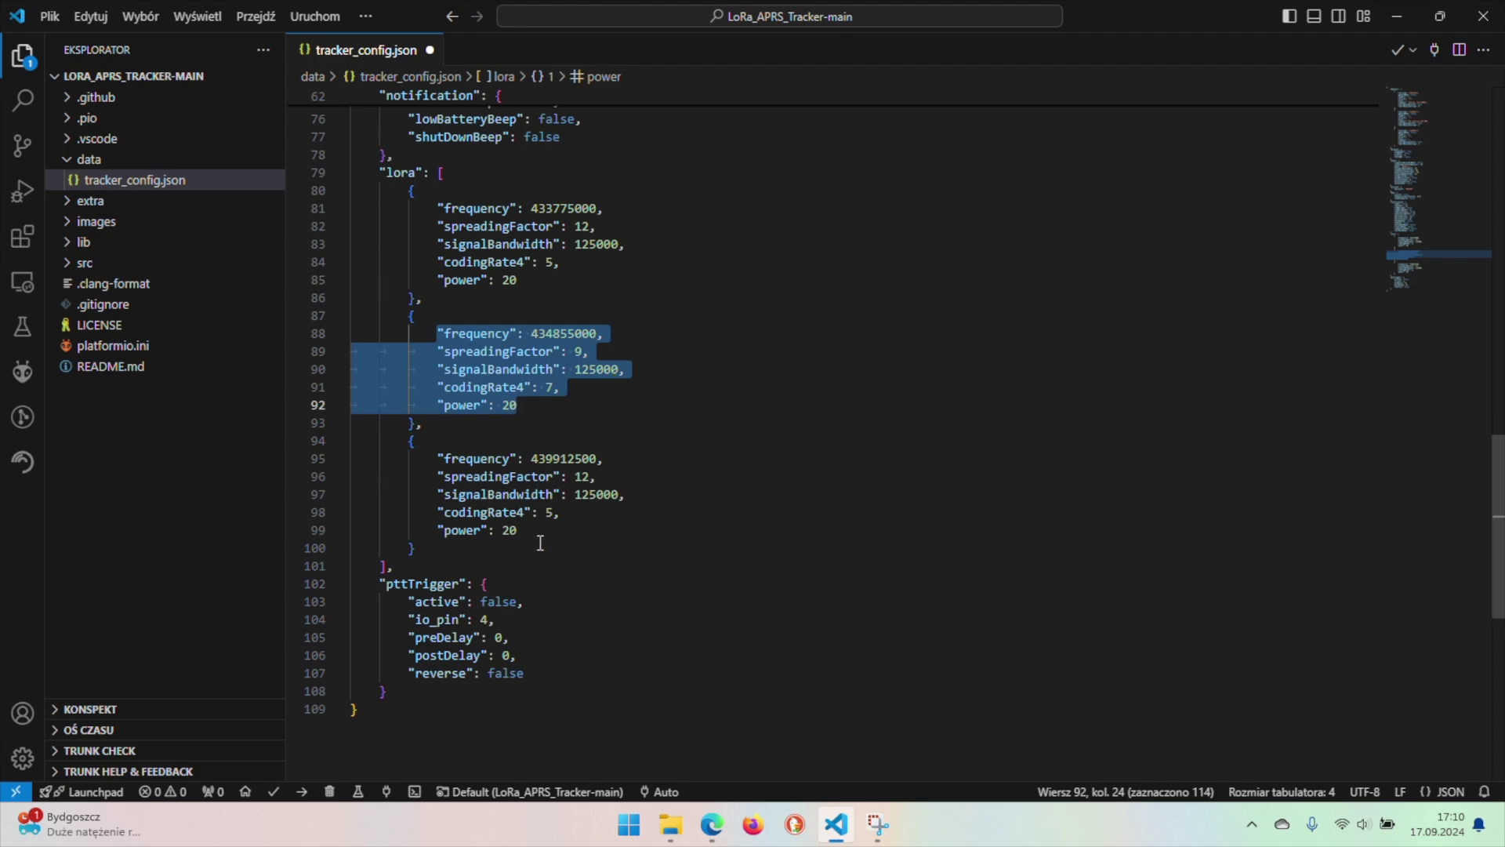
scroll(538, 534, "down", 1)
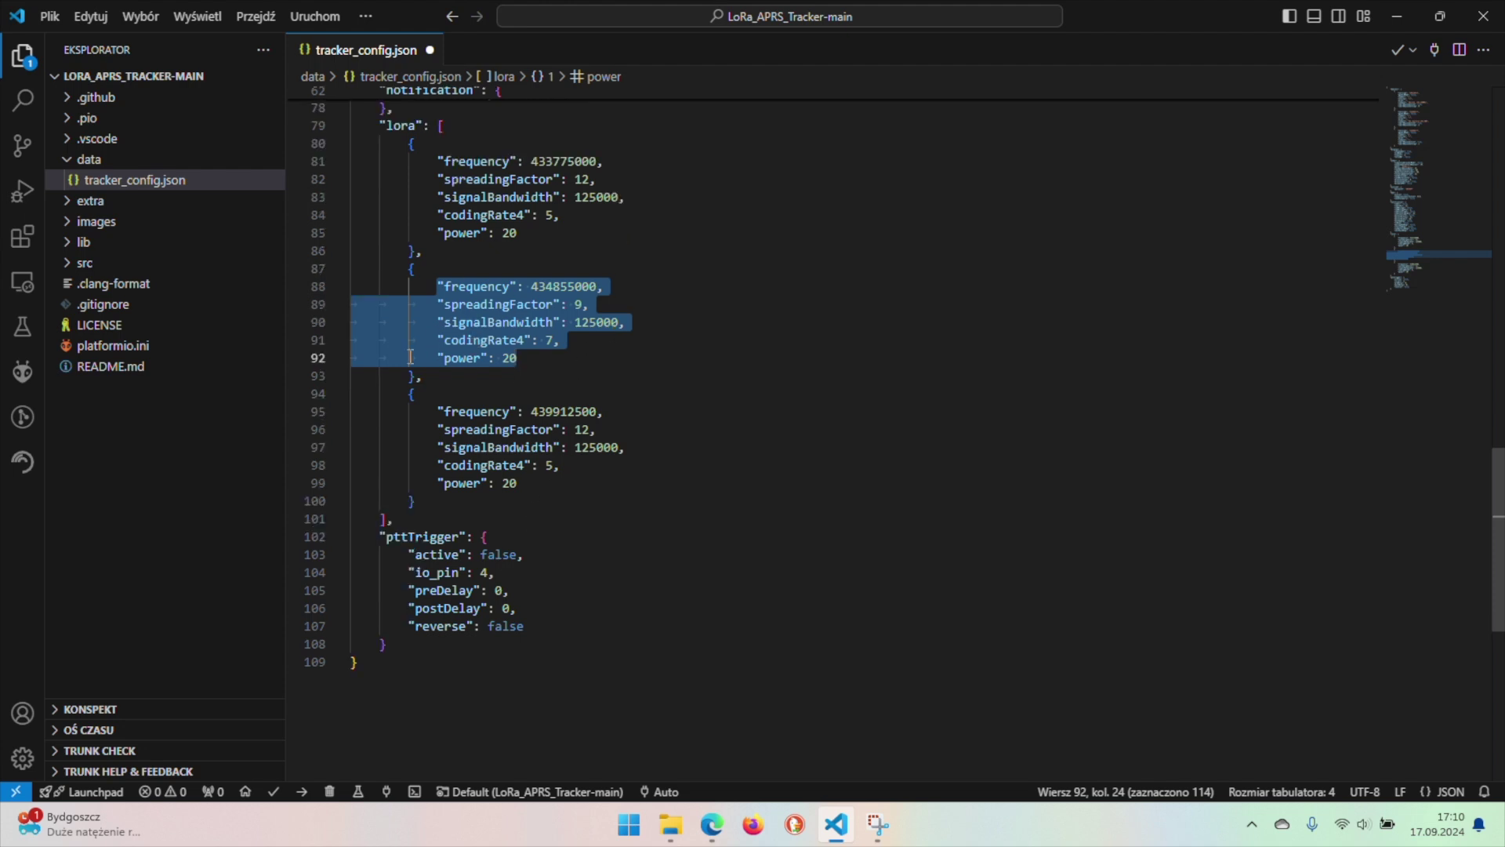
left_click_drag(547, 627, 443, 589)
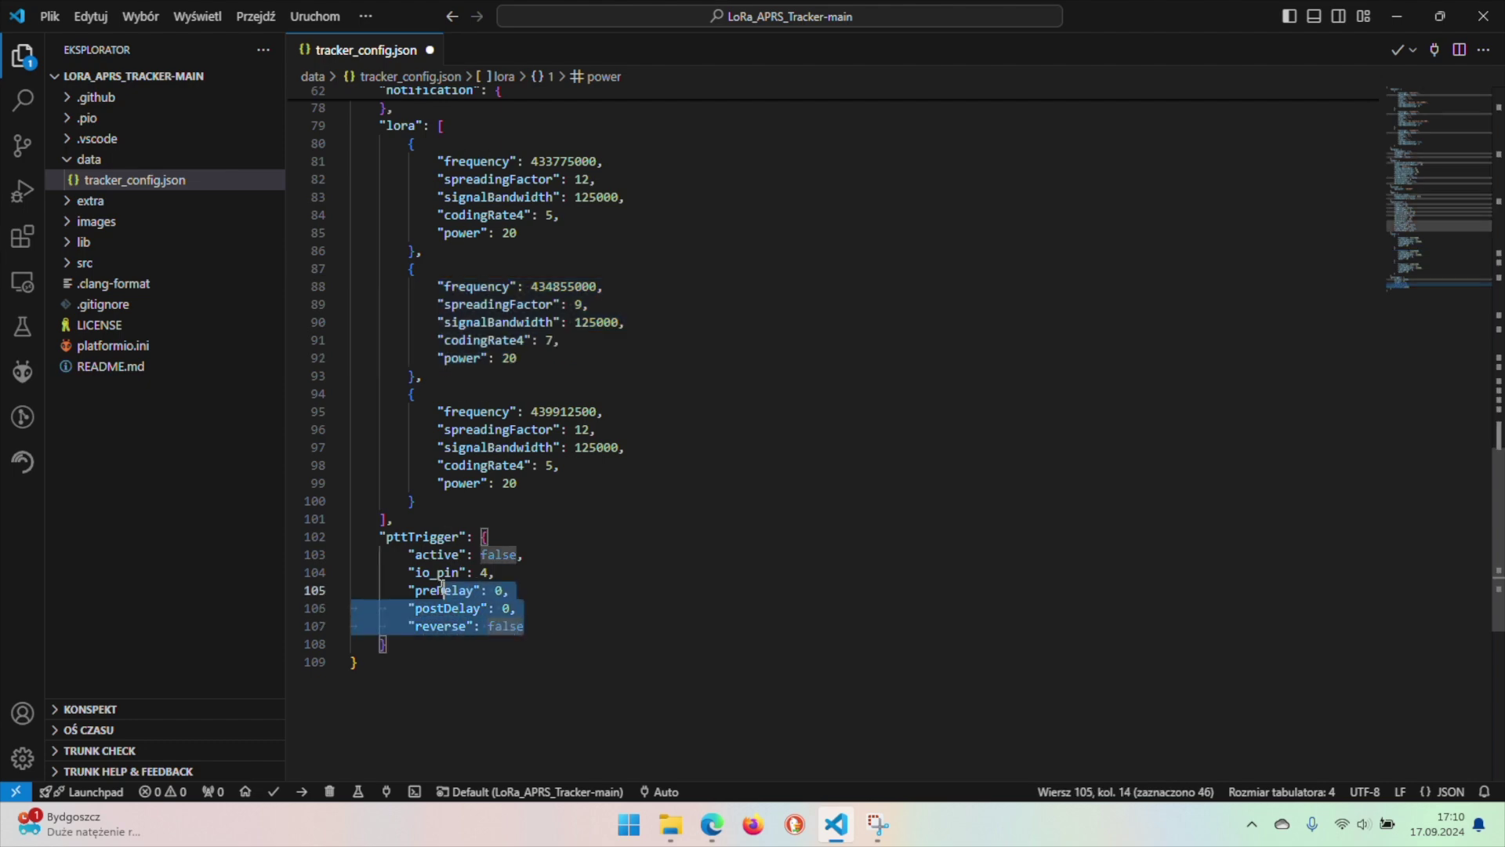
left_click(571, 504)
- Open utils.cpp from the src folder and bring the generateStatusPacket call in checkStatus() fully into view
scroll(791, 323, "up", 20)
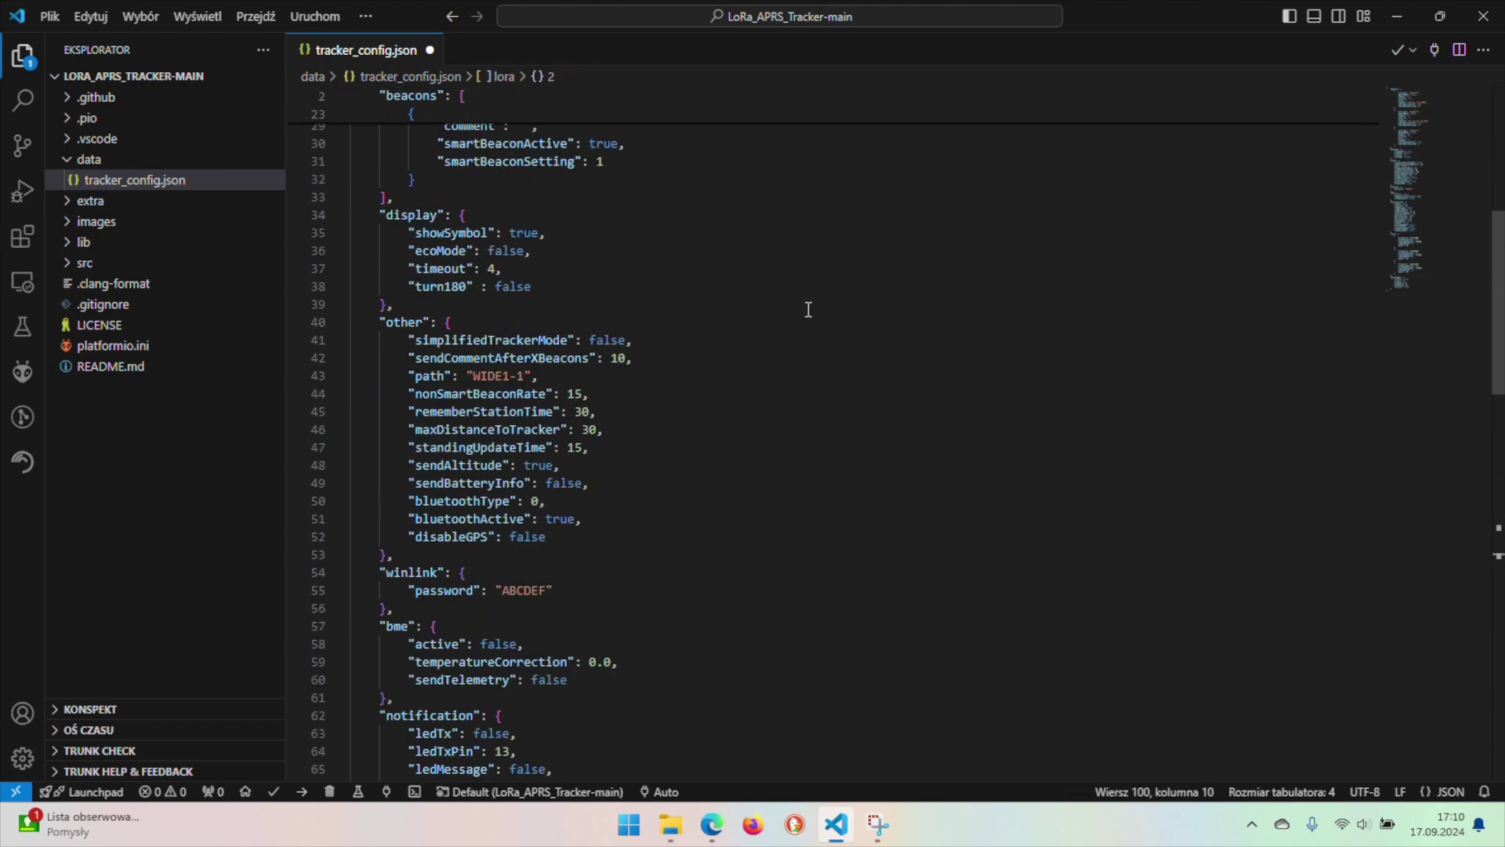
scroll(796, 330, "up", 7)
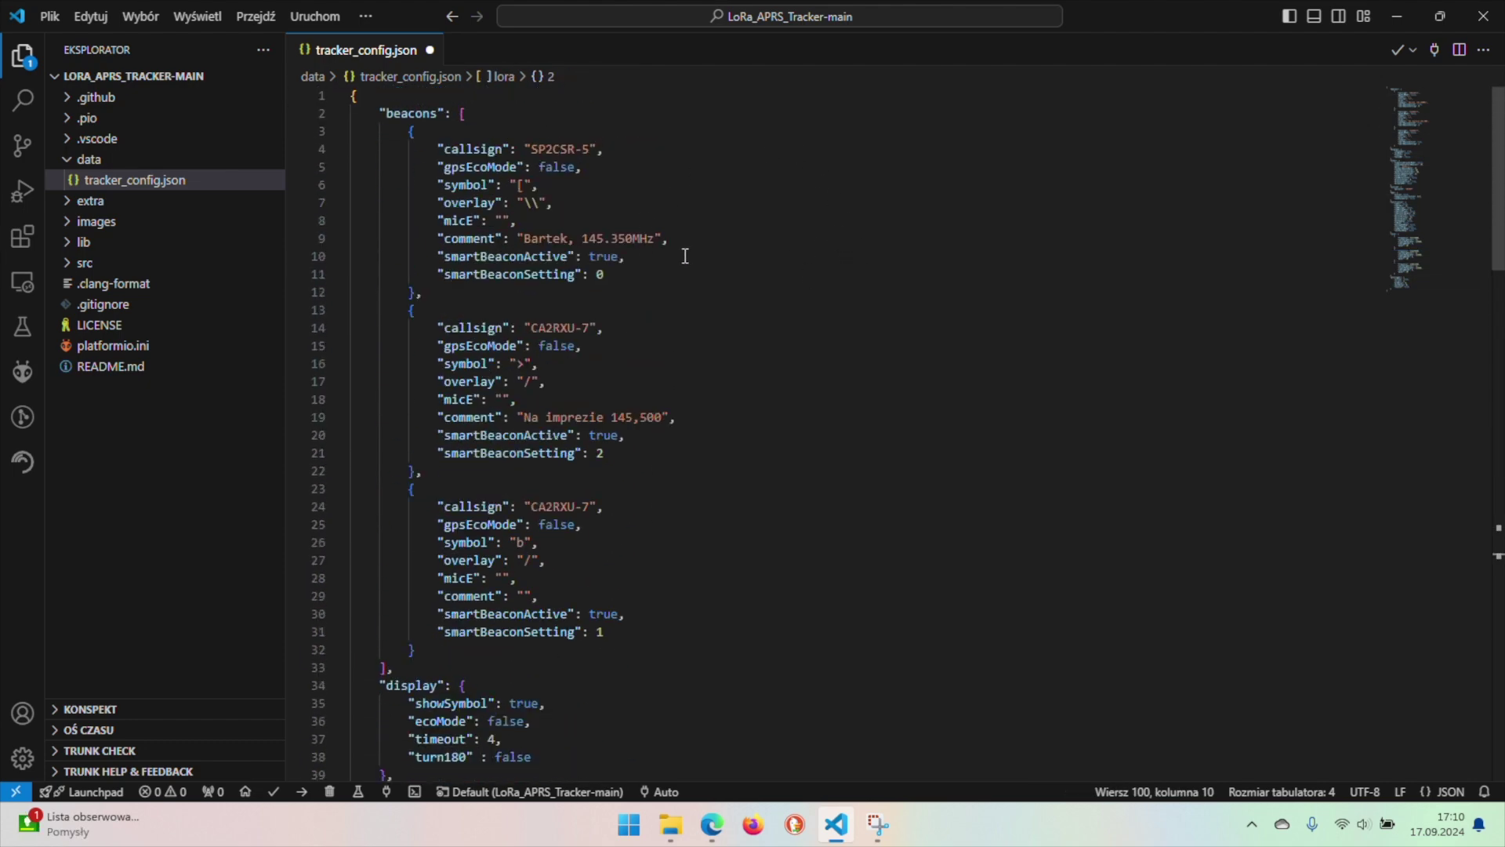
left_click(77, 264)
scroll(101, 303, "down", 7)
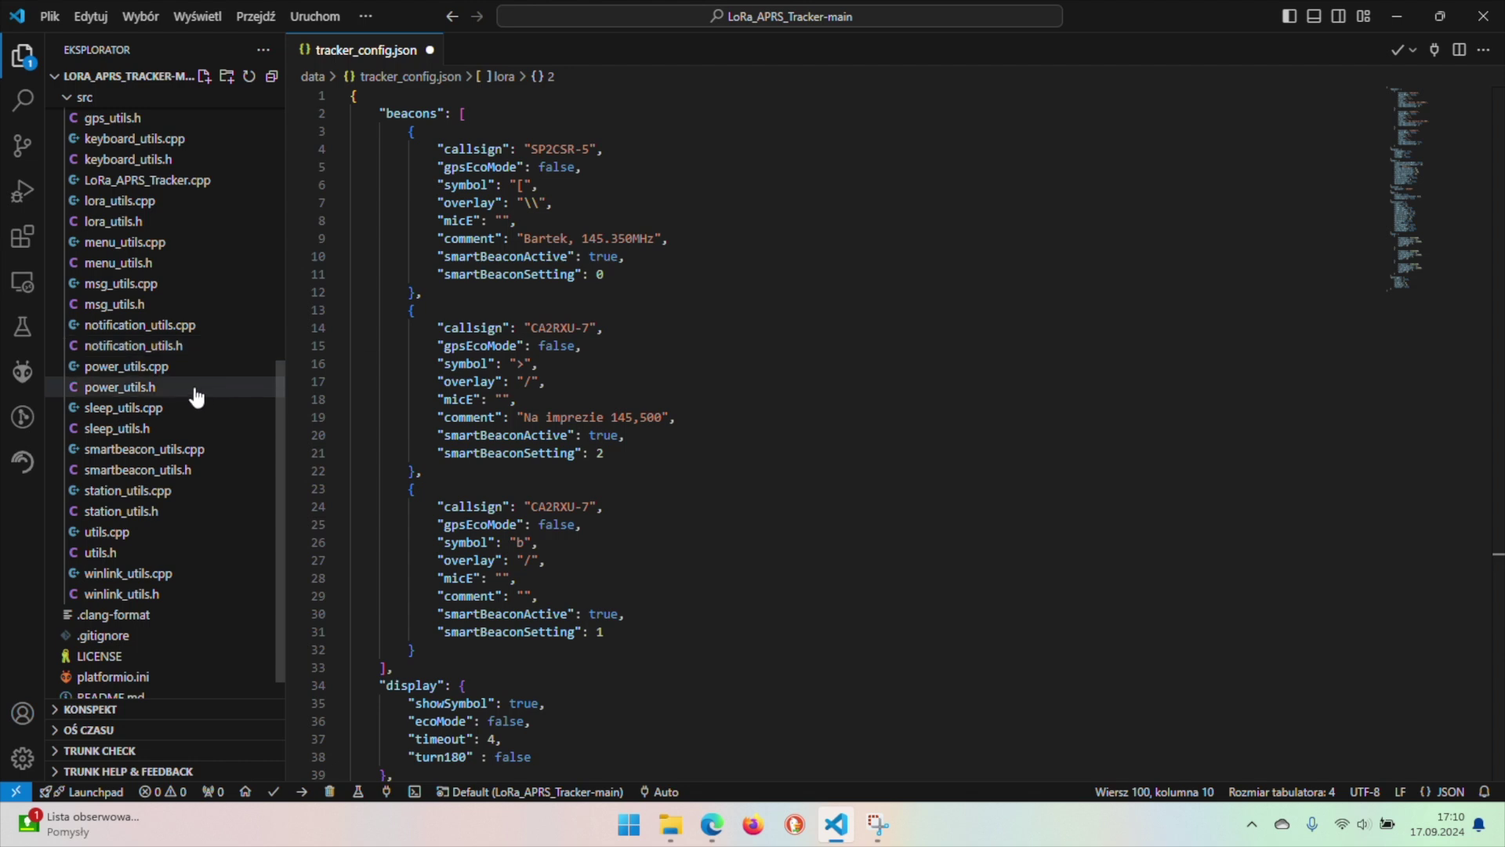
left_click(114, 533)
scroll(723, 367, "down", 4)
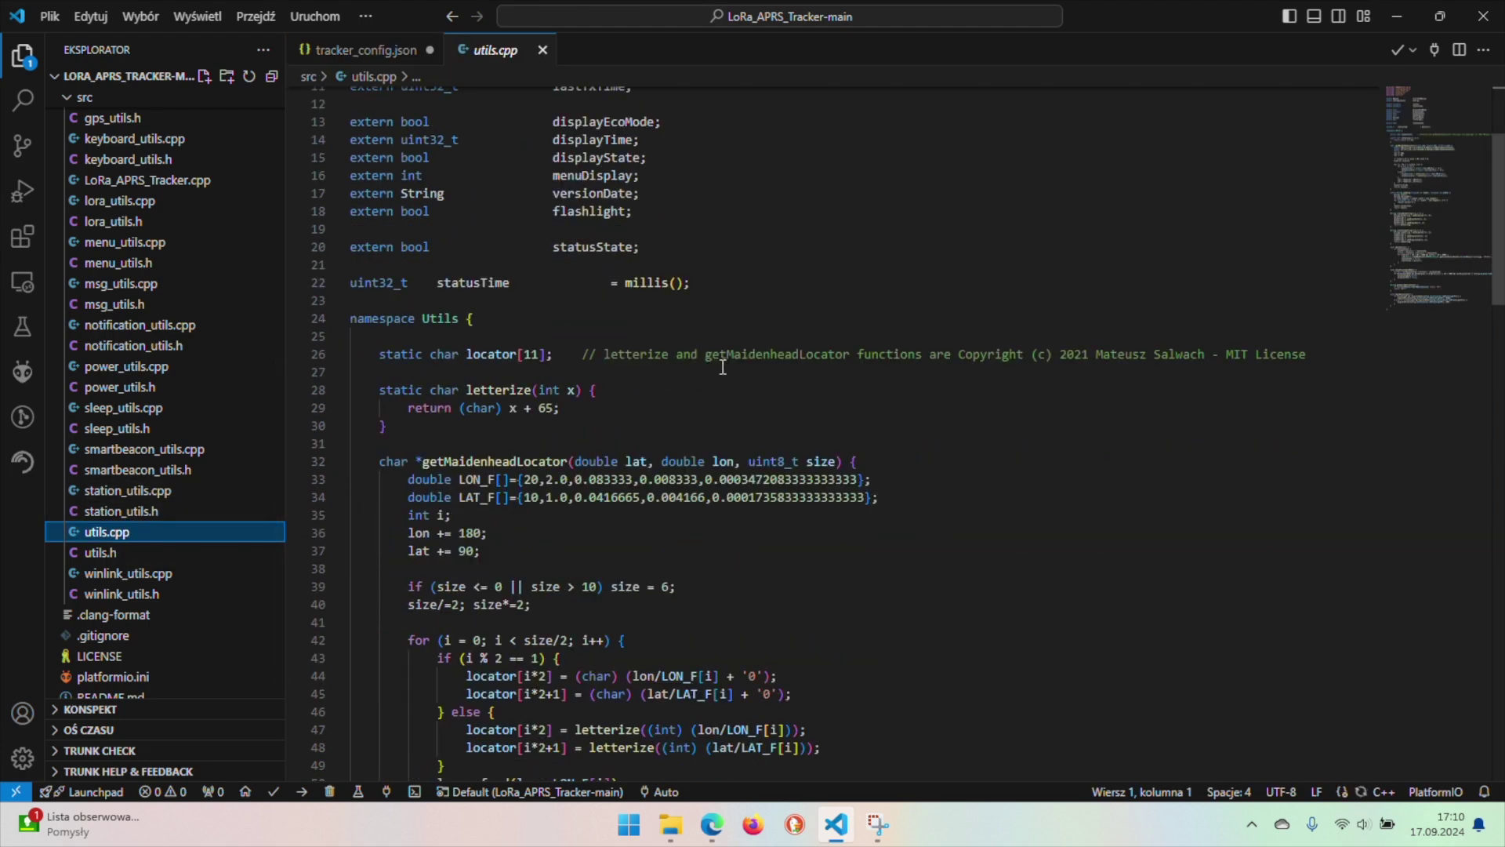
scroll(723, 367, "down", 15)
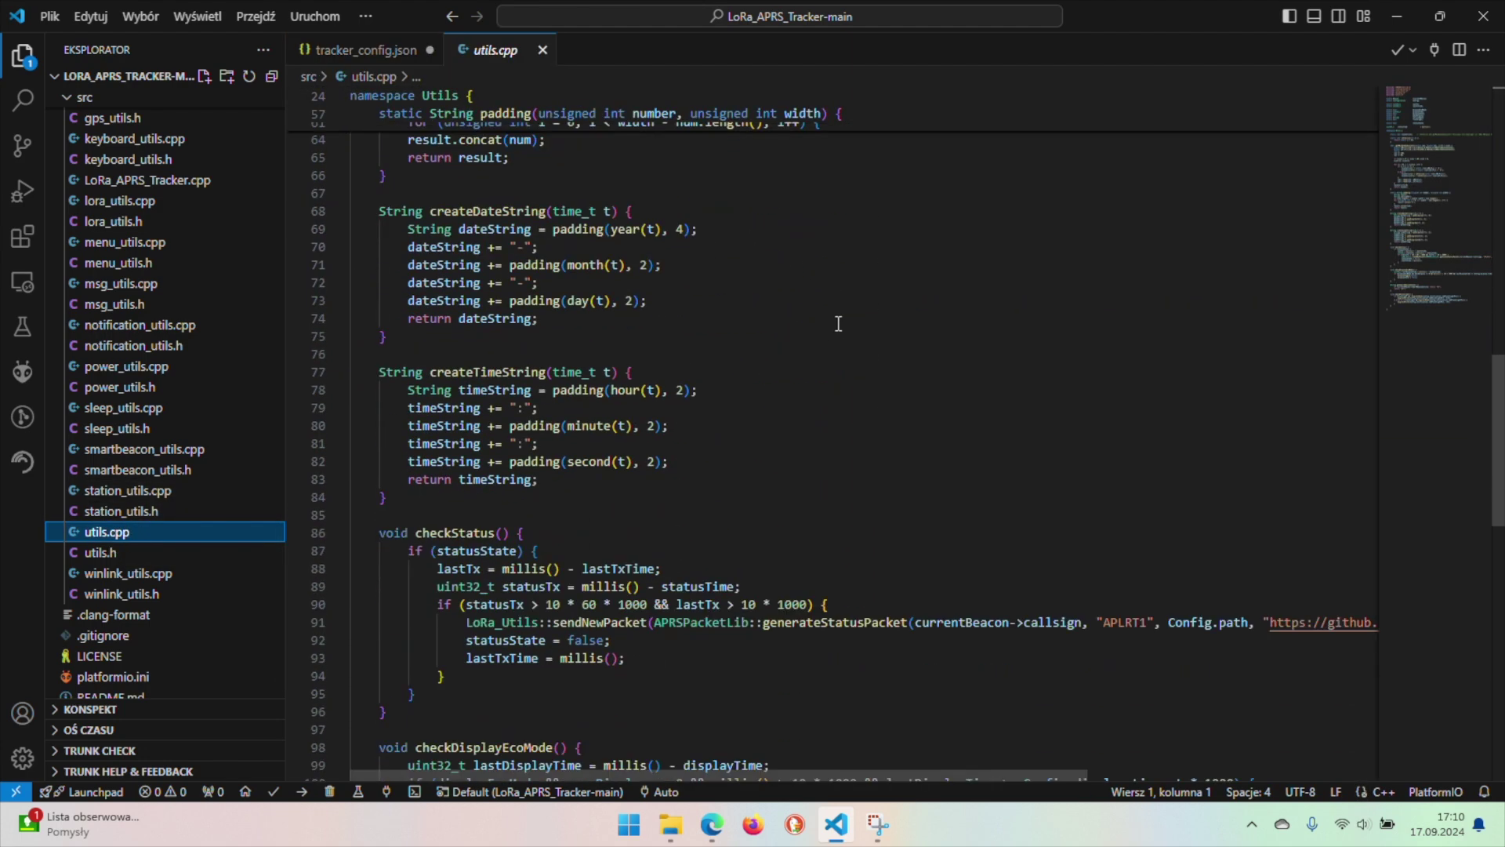
scroll(838, 323, "down", 3)
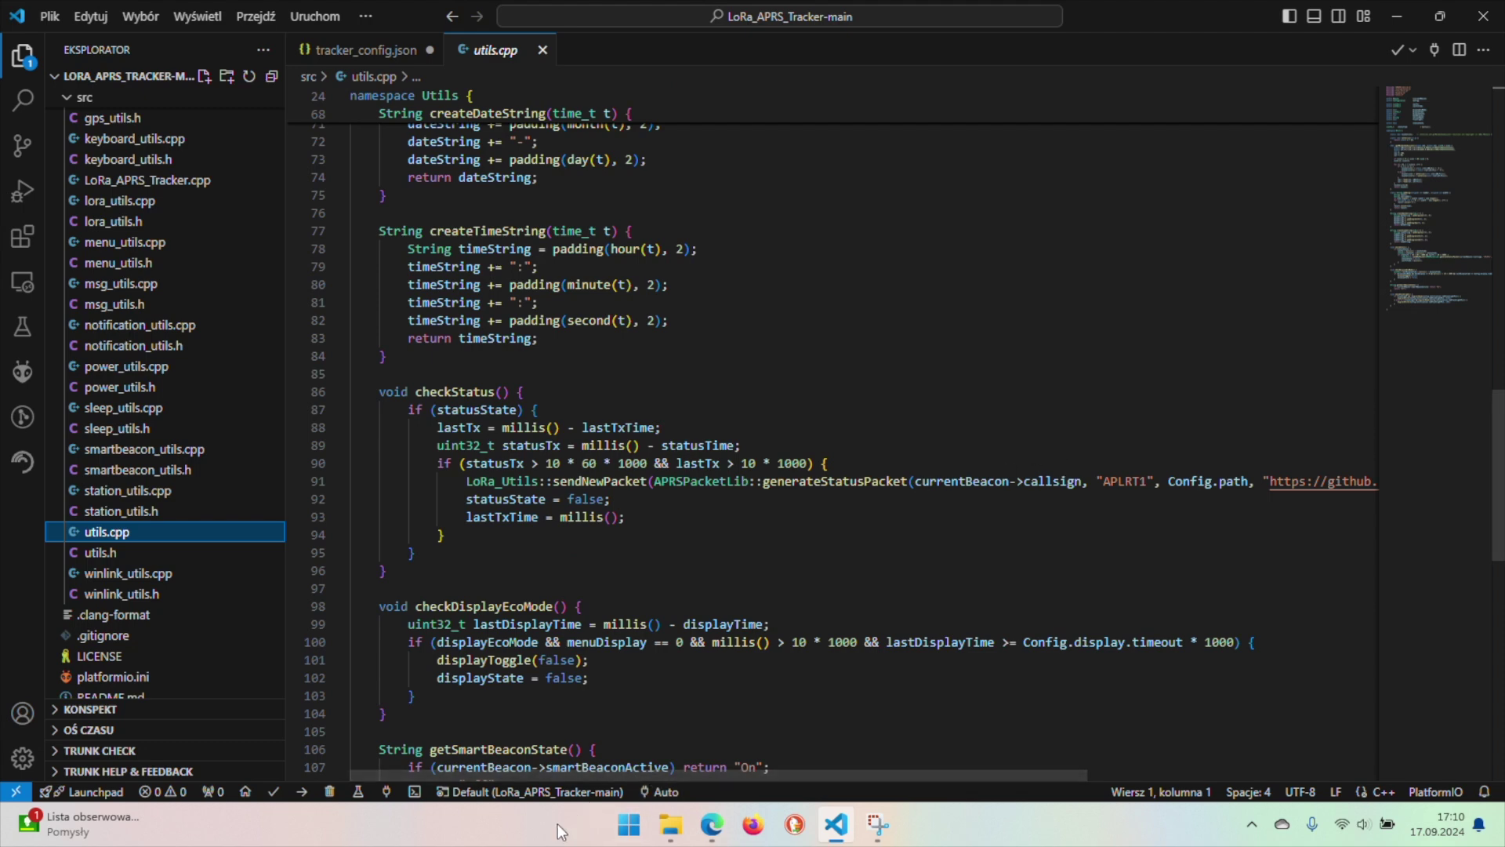
left_click_drag(590, 774, 919, 736)
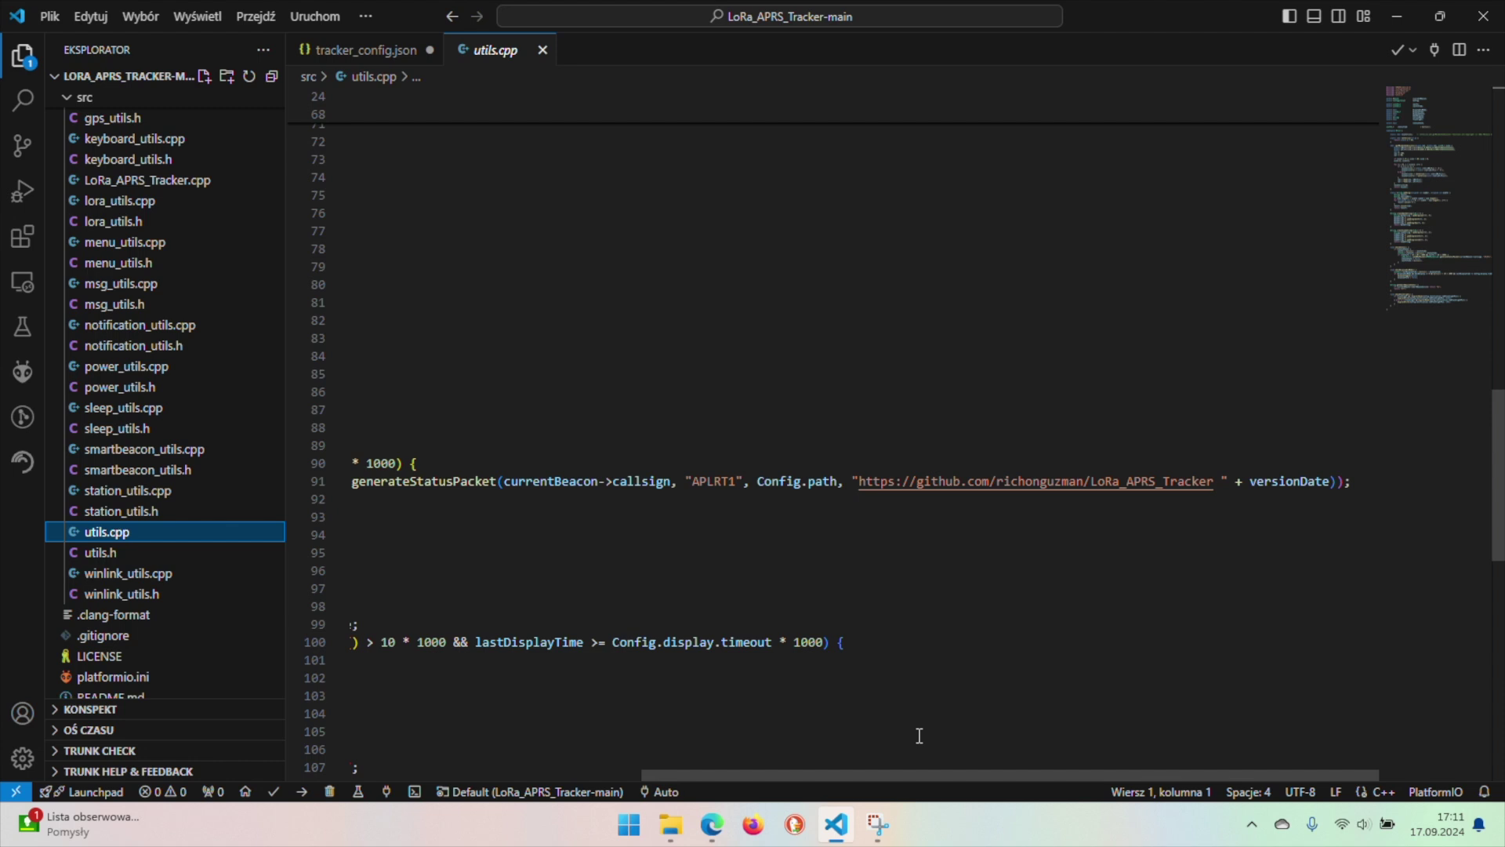
- Replace the GitHub URL in the generateStatusPacket call with the status text "Klub PNP!!!"
left_click_drag(859, 480, 1218, 475)
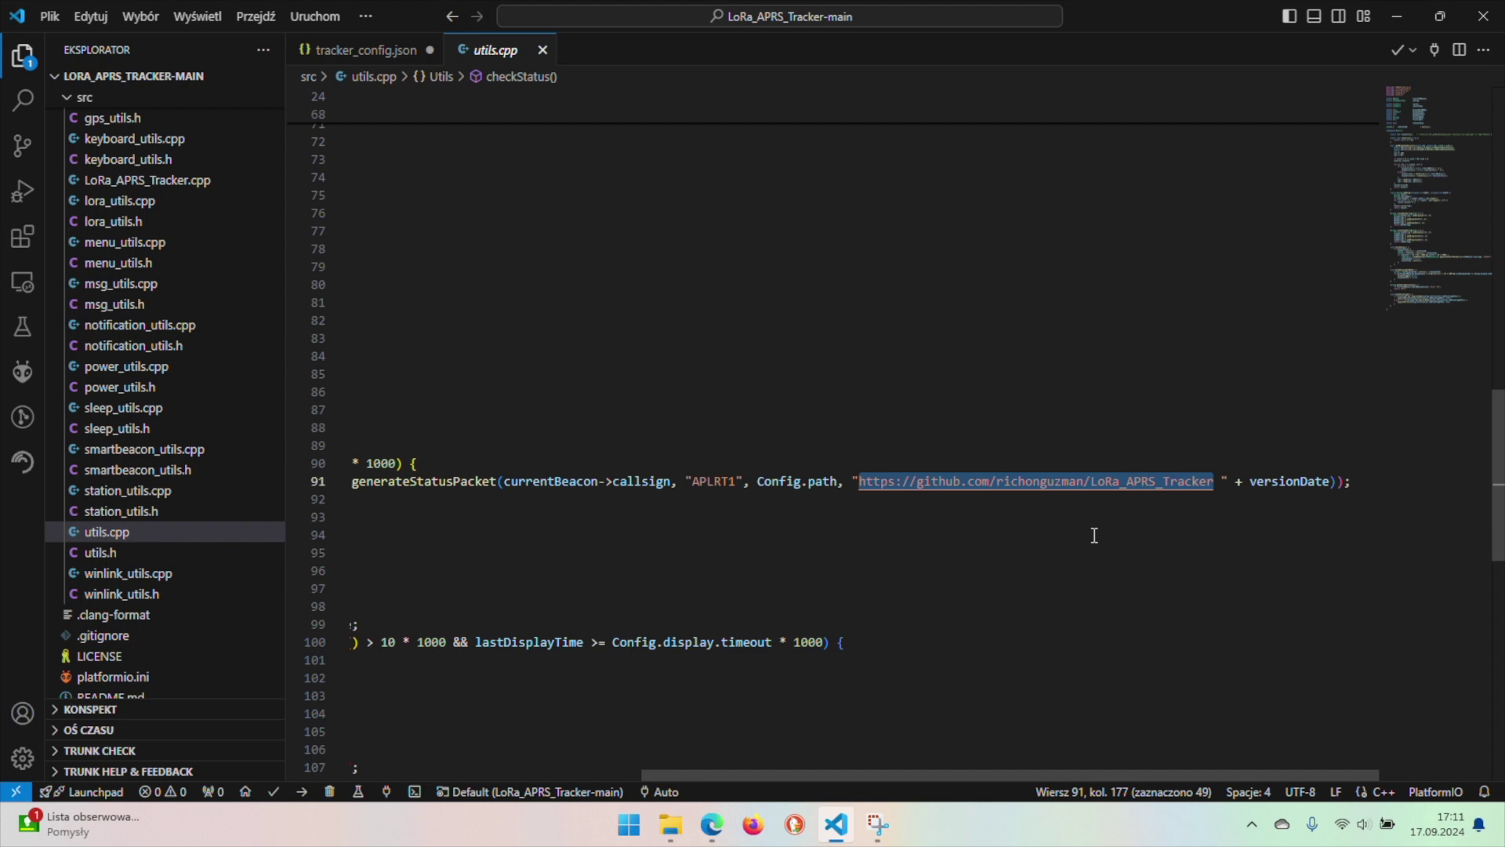
type("K")
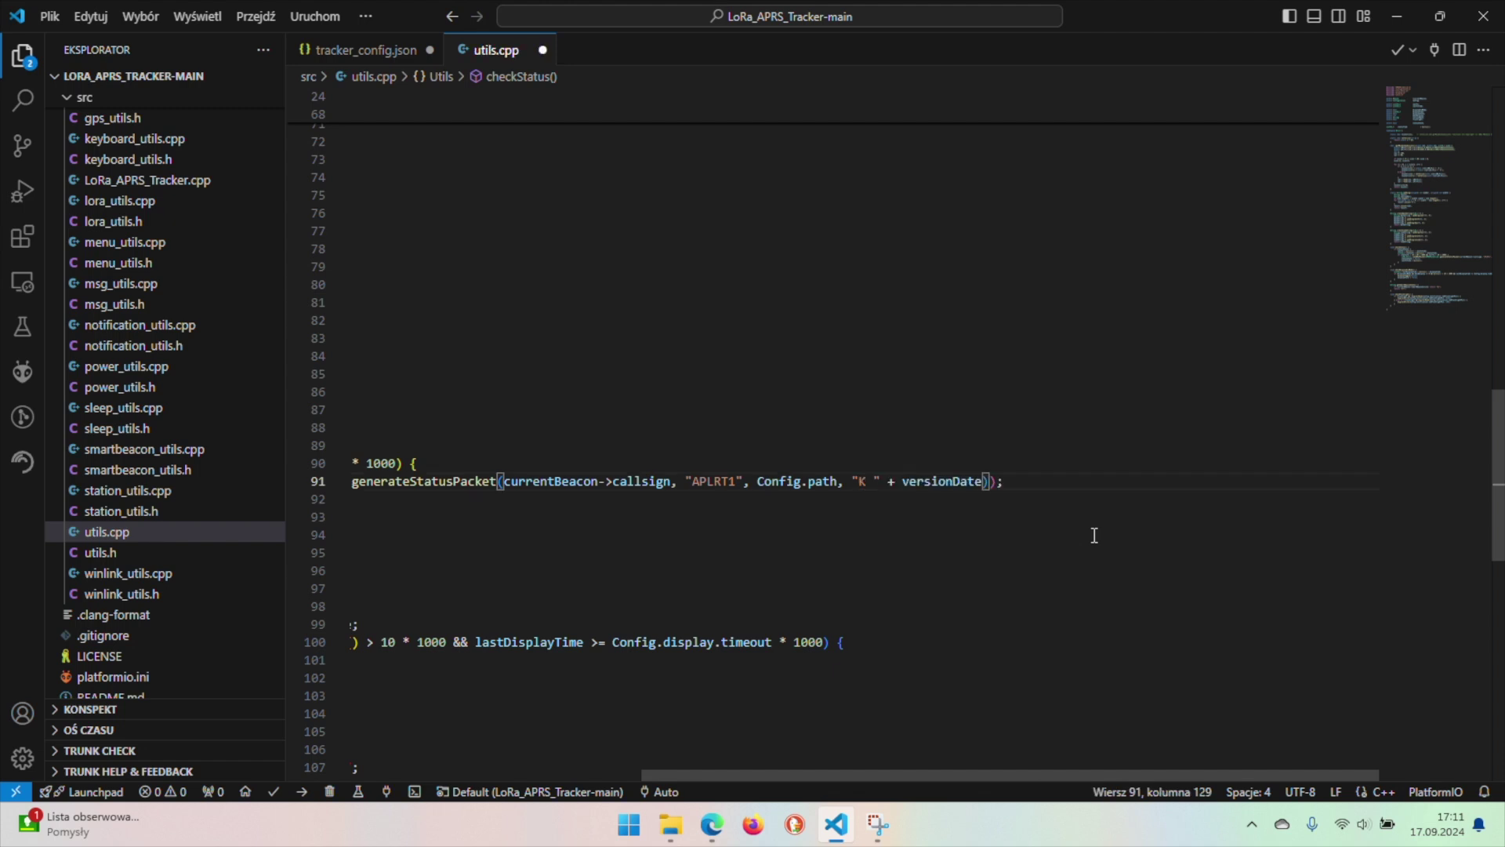
type("1")
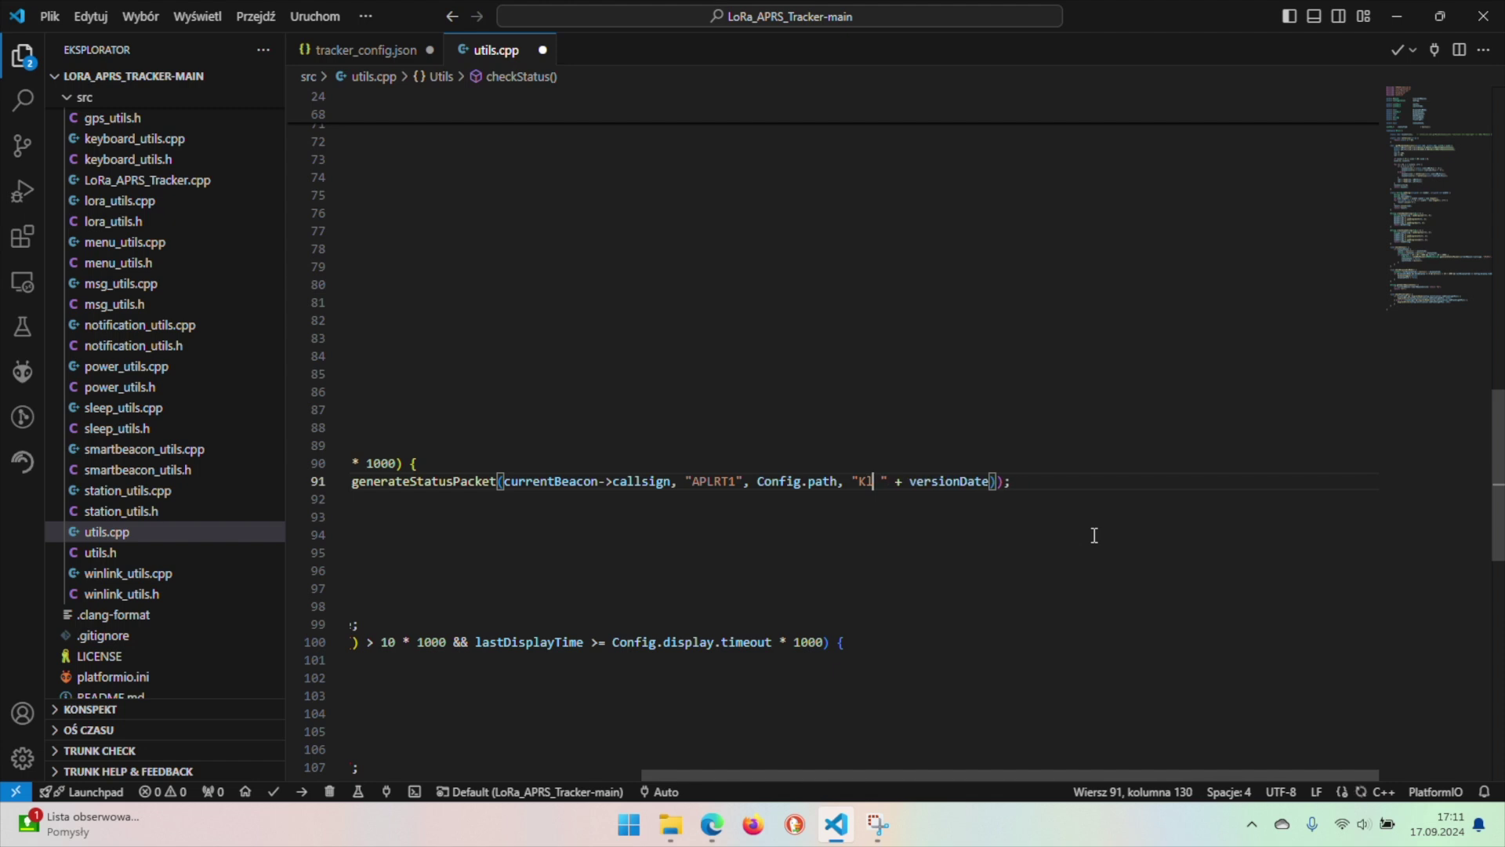
type("ub PNP")
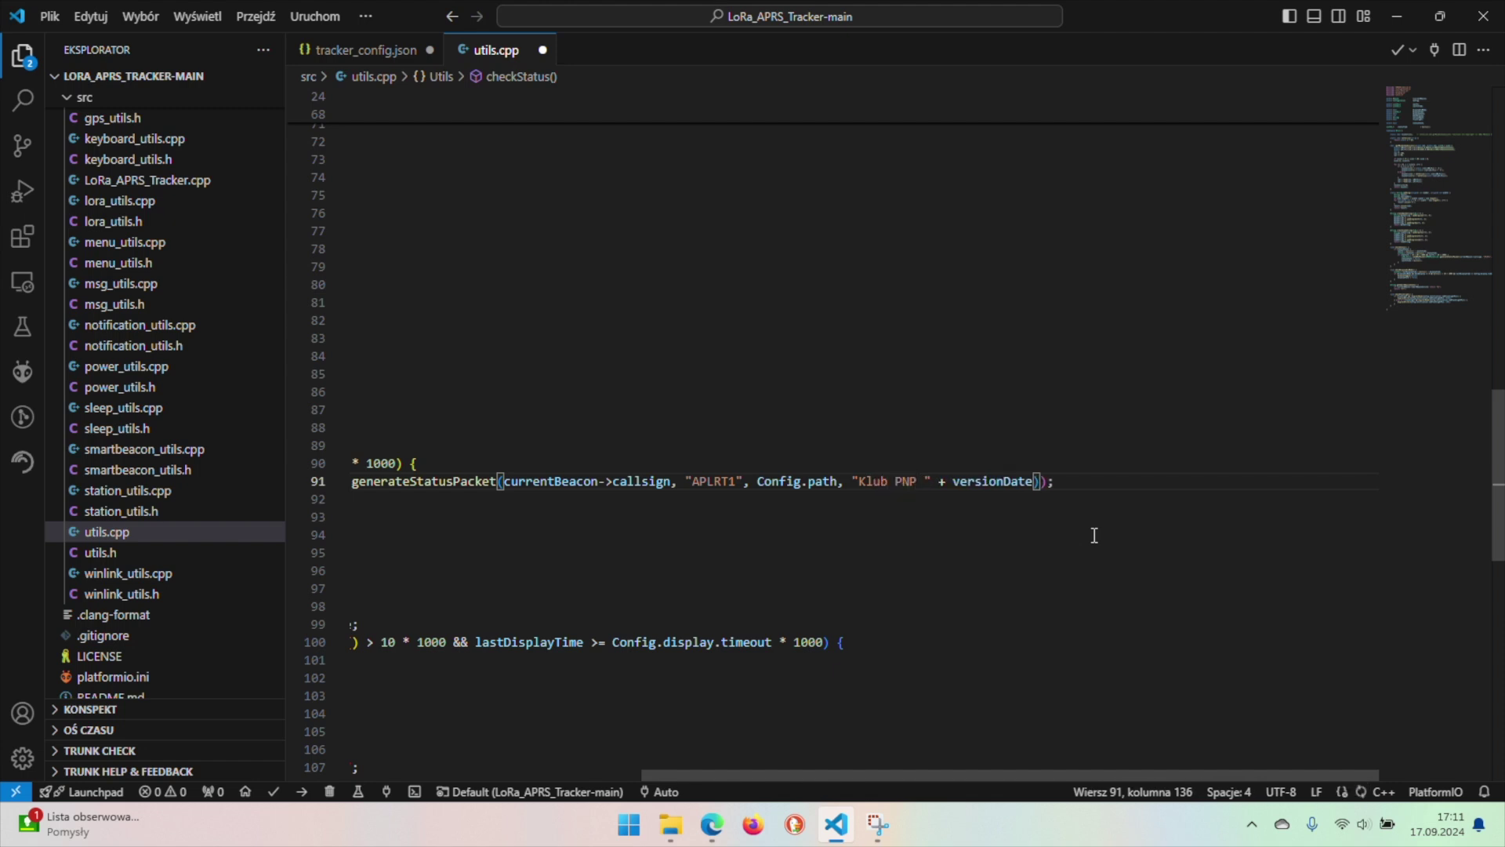
type("!!!")
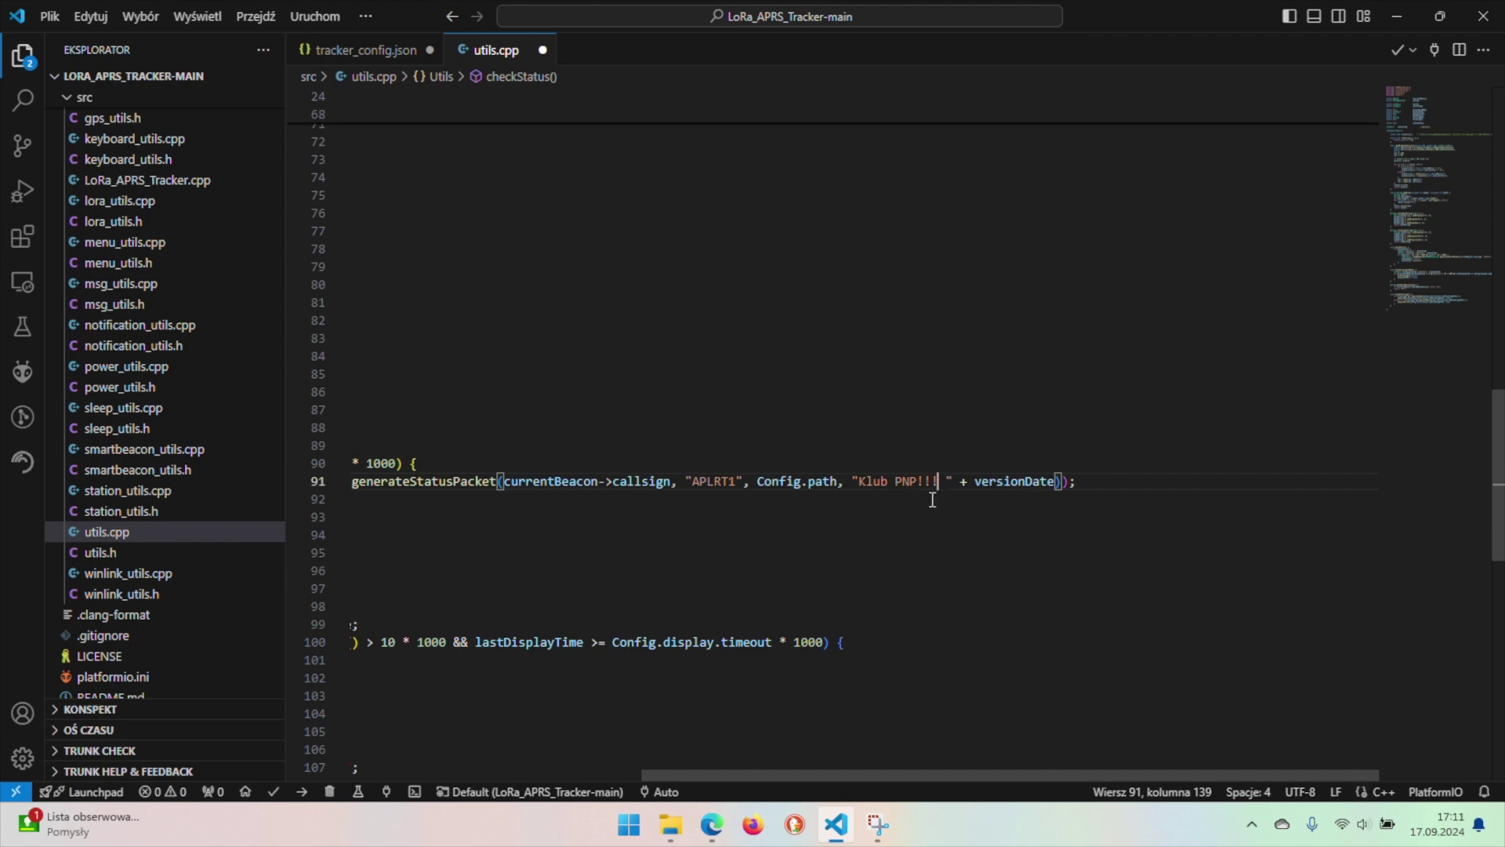
- Remove "+ versionDate" from the generateStatusPacket call and return to tracker_config.json
left_click(958, 481)
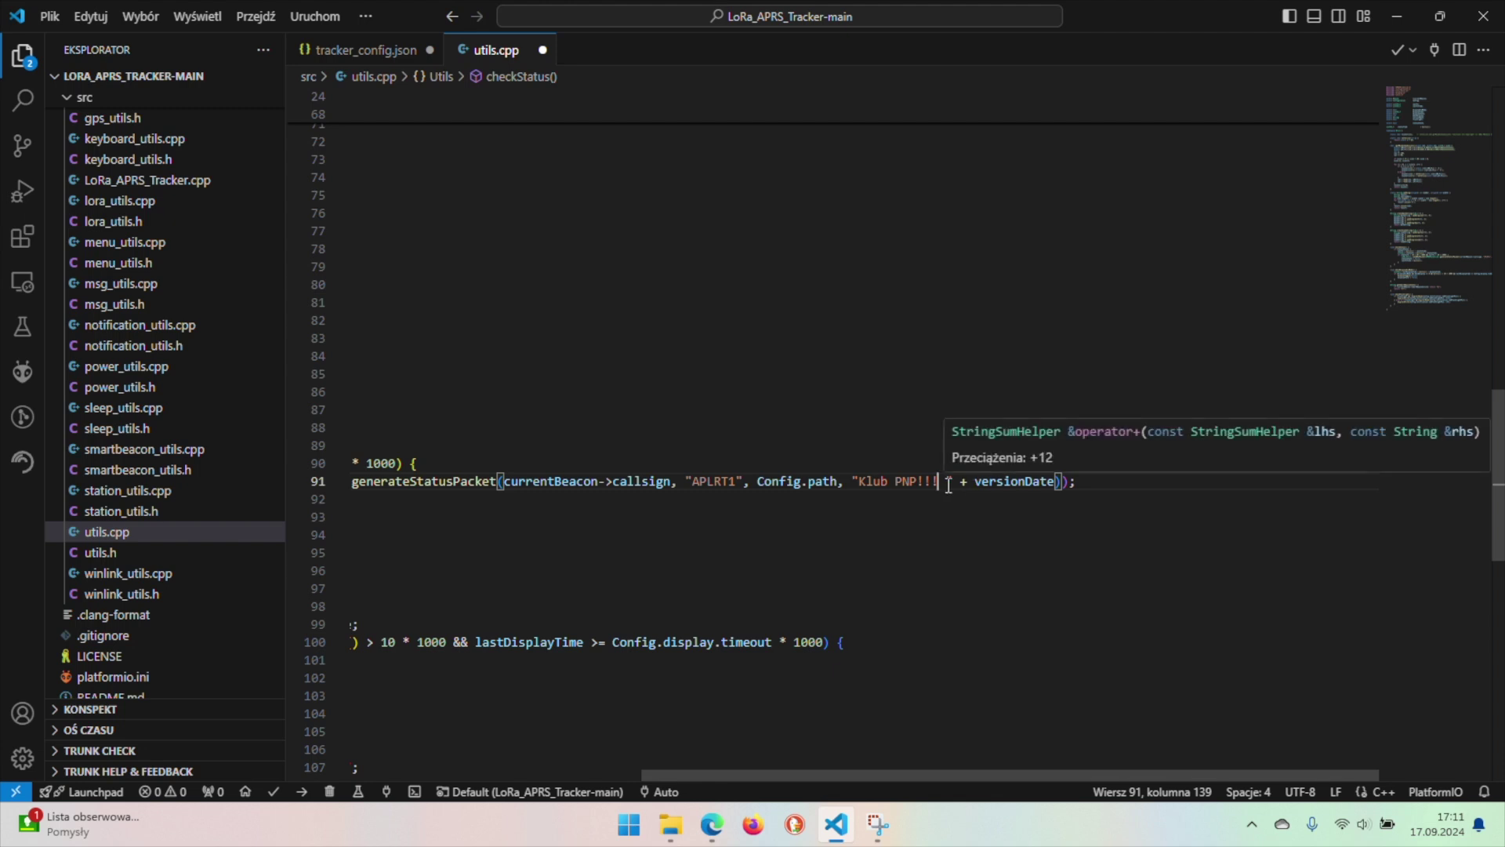
left_click_drag(964, 484, 1056, 481)
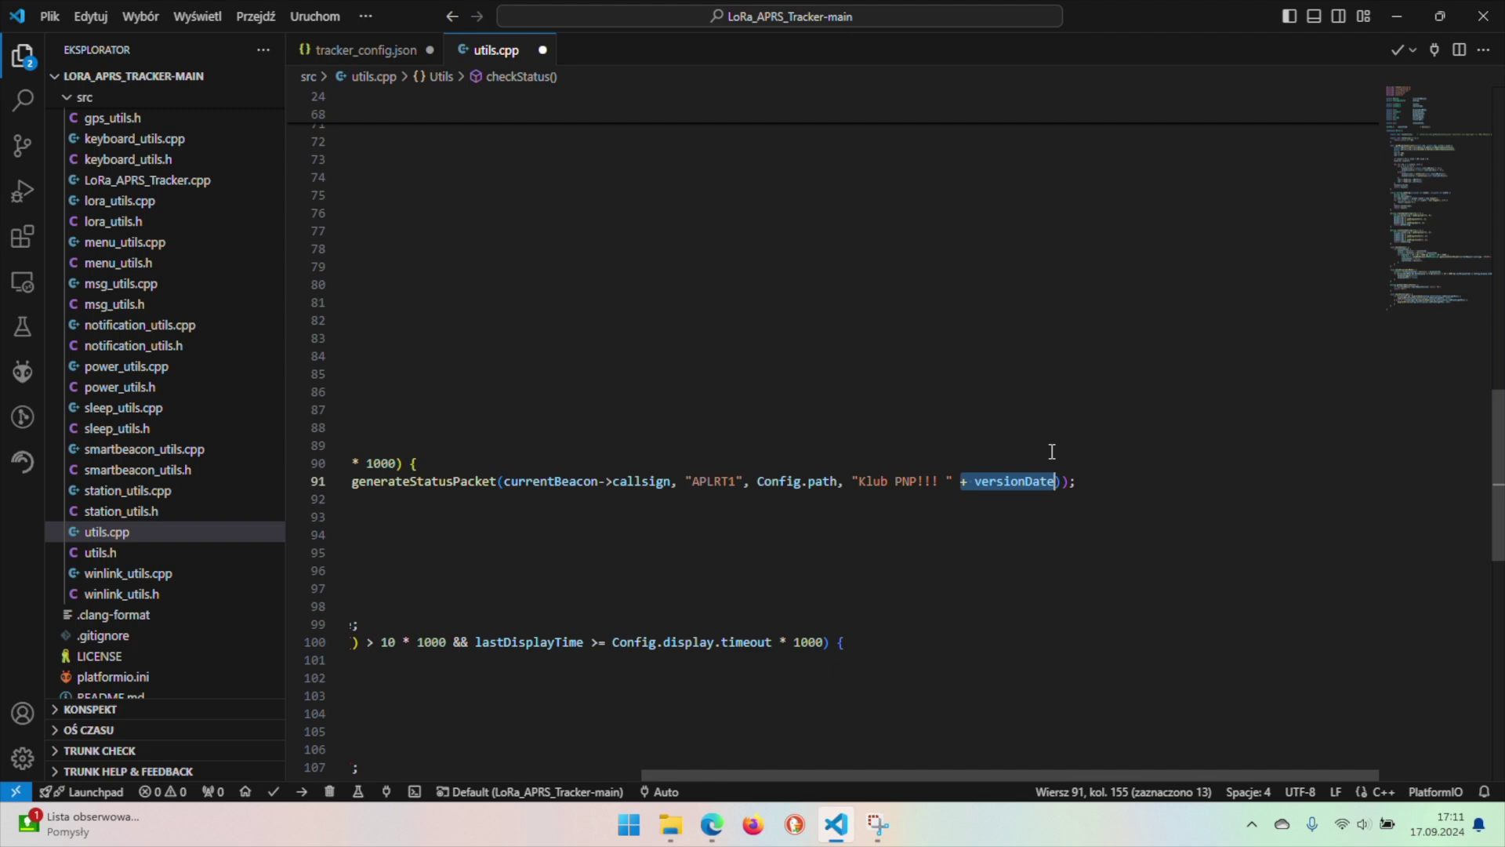
key("BackSpace")
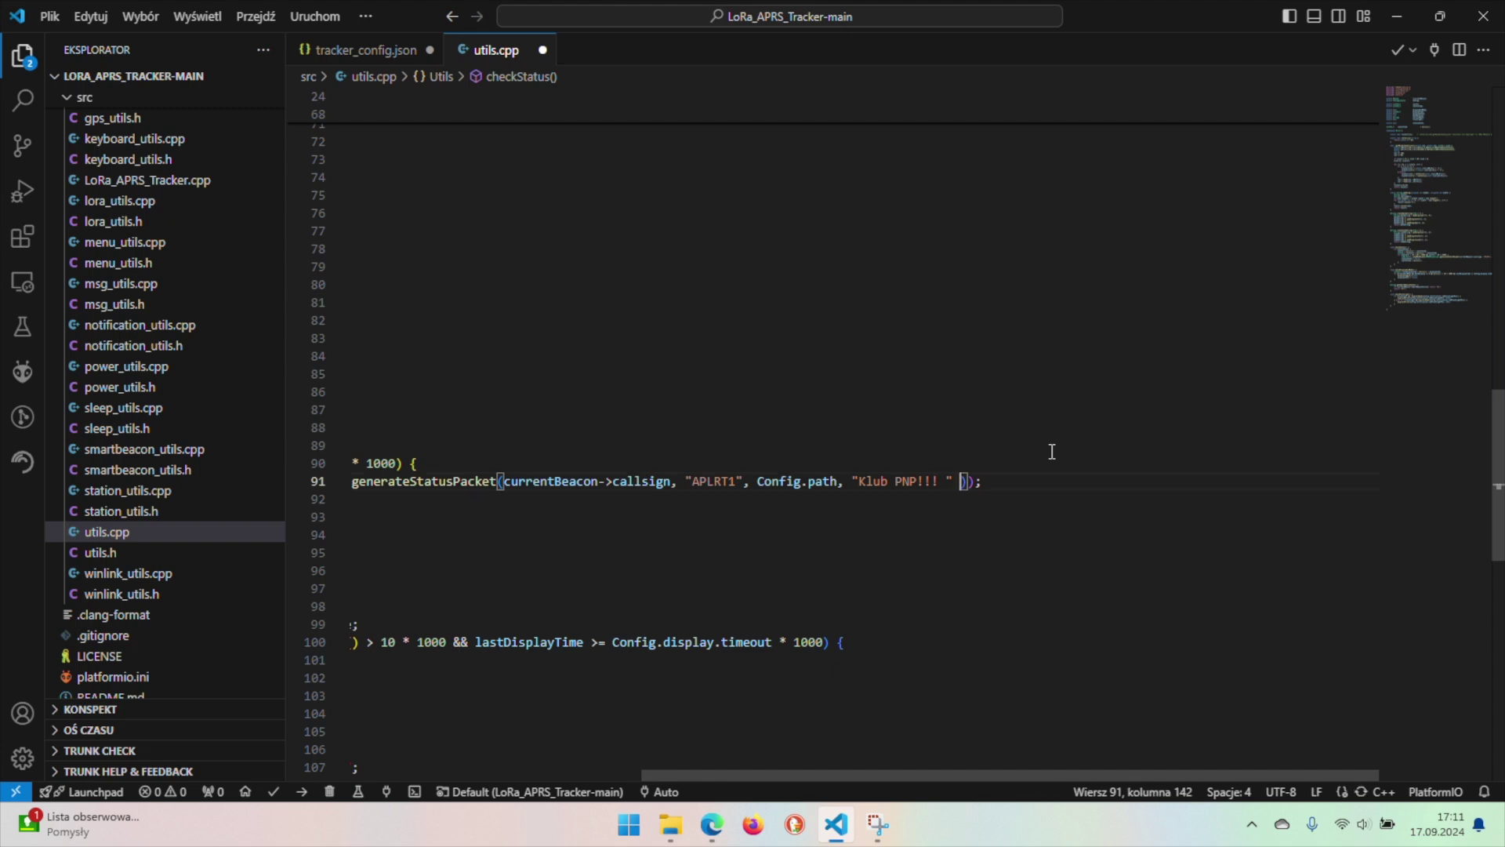
scroll(547, 174, "up", 8)
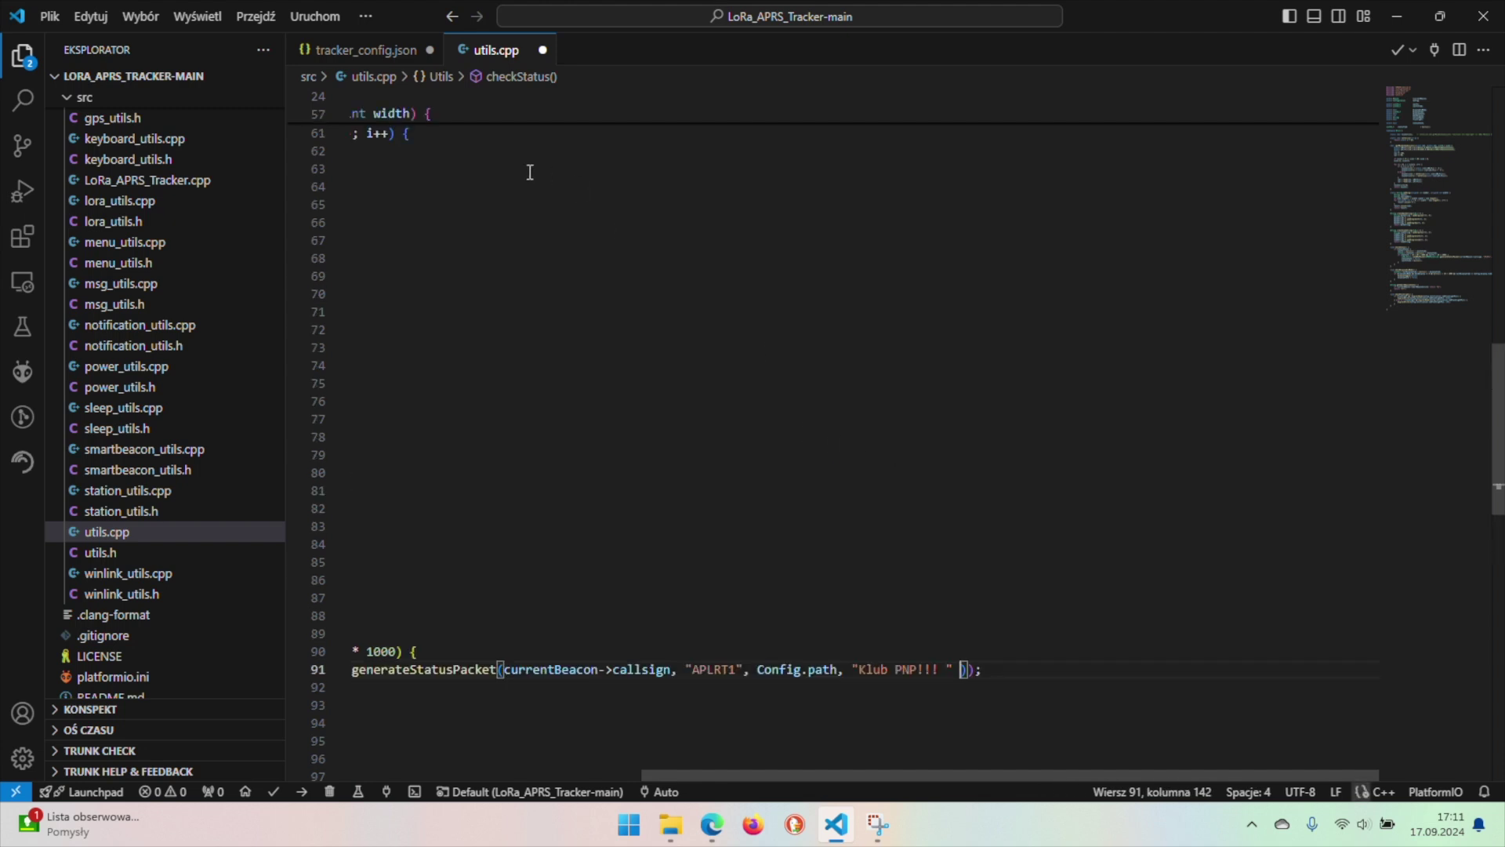
left_click(384, 51)
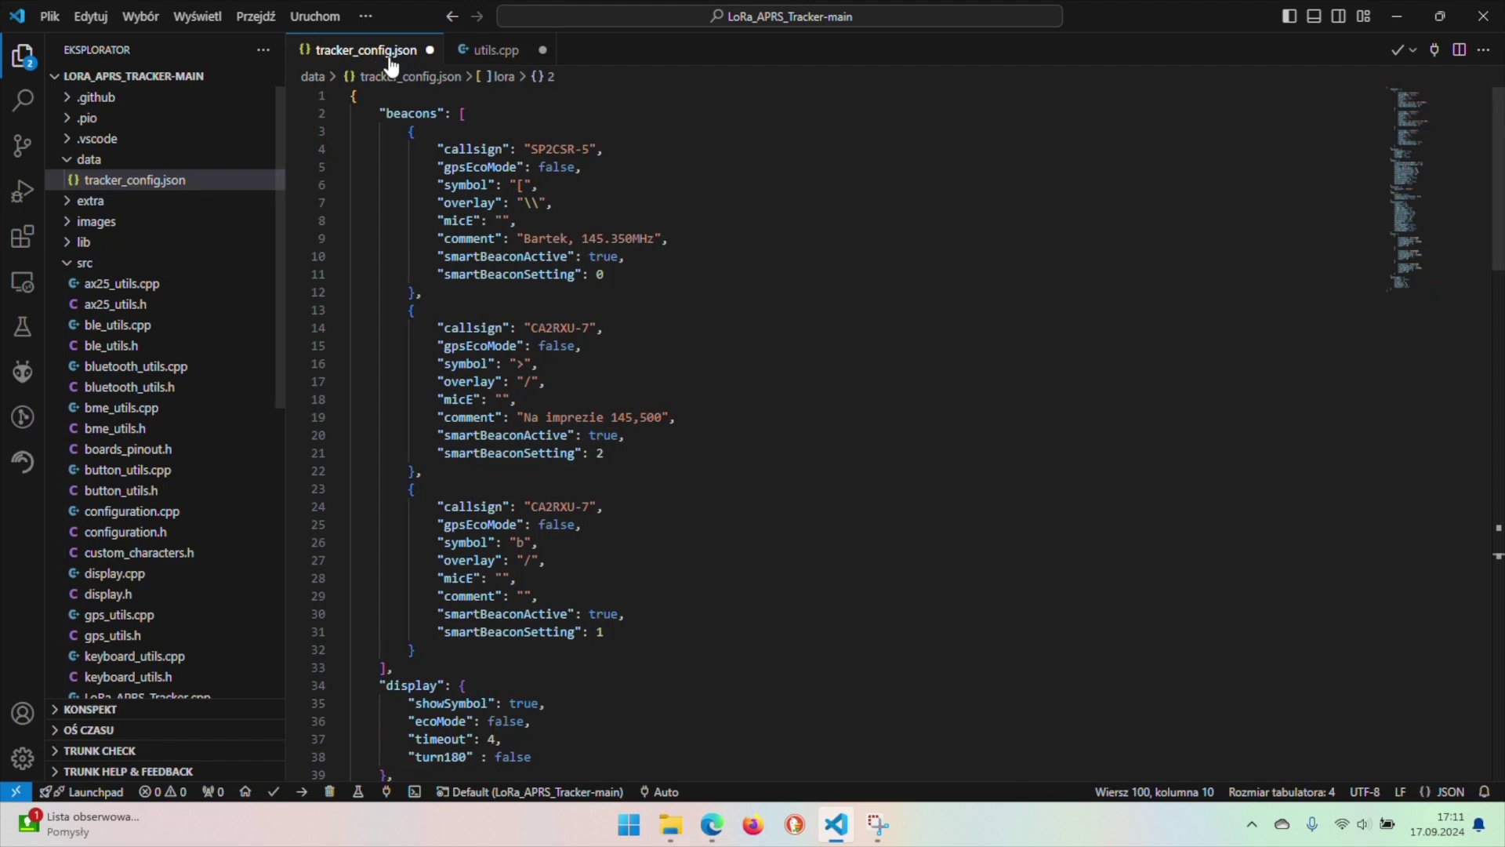
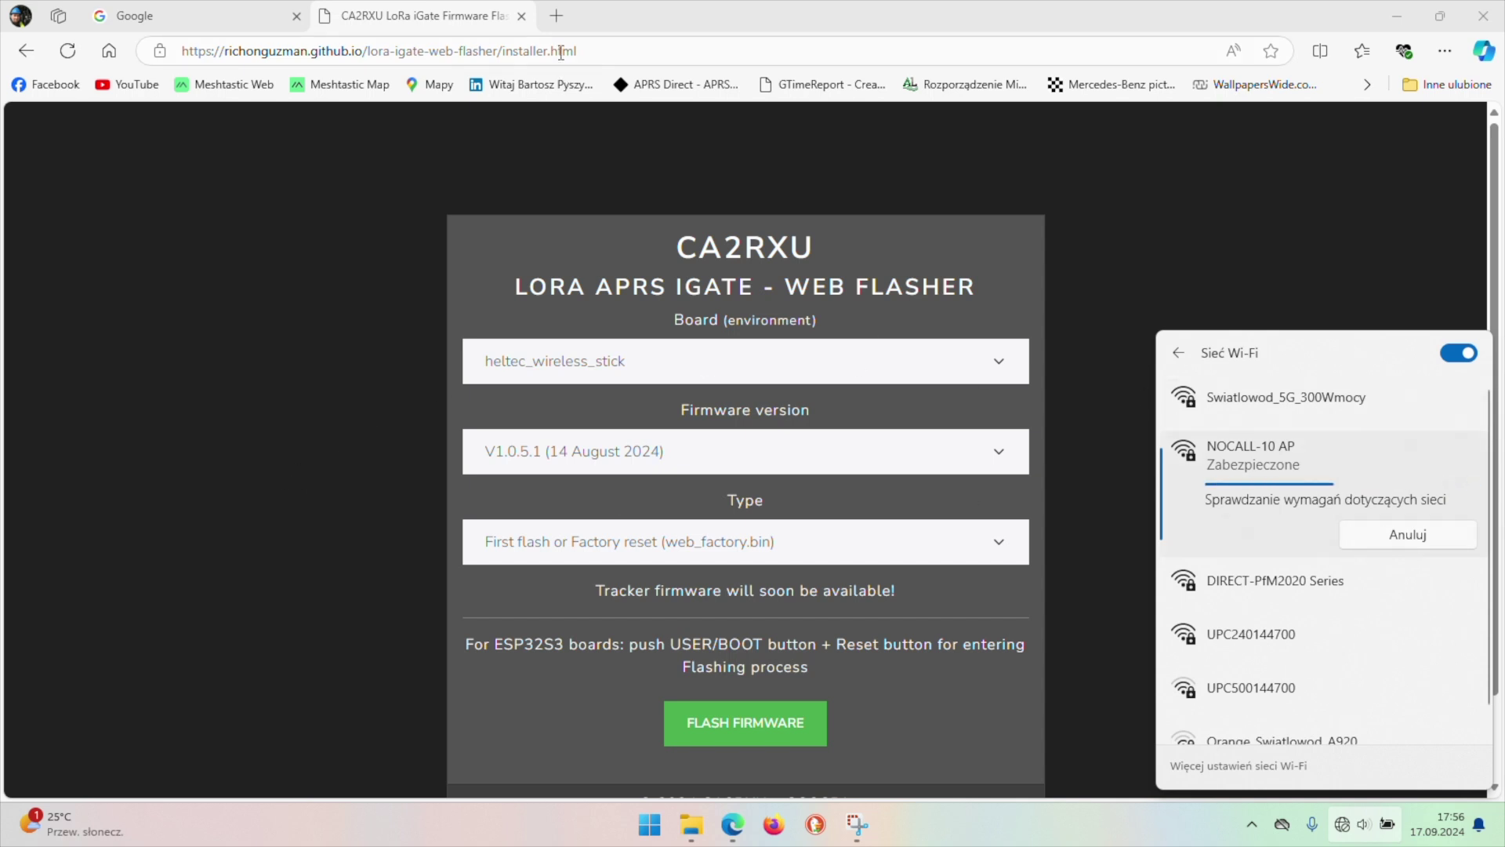
- Open the iGate's configuration page at 192.168.4.1 in a new browser tab
left_click(573, 28)
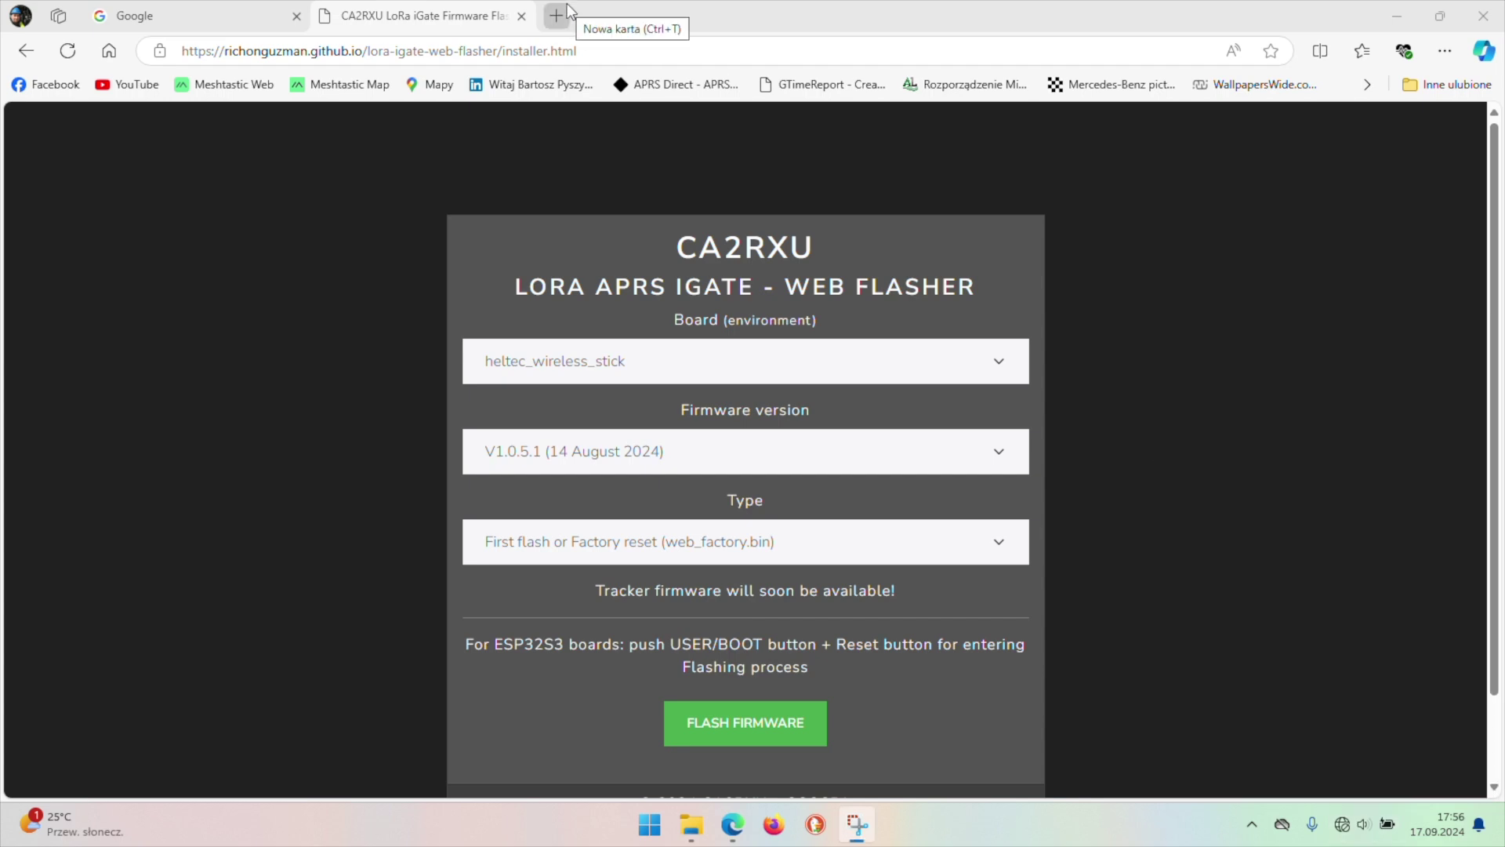
left_click(559, 25)
type("192")
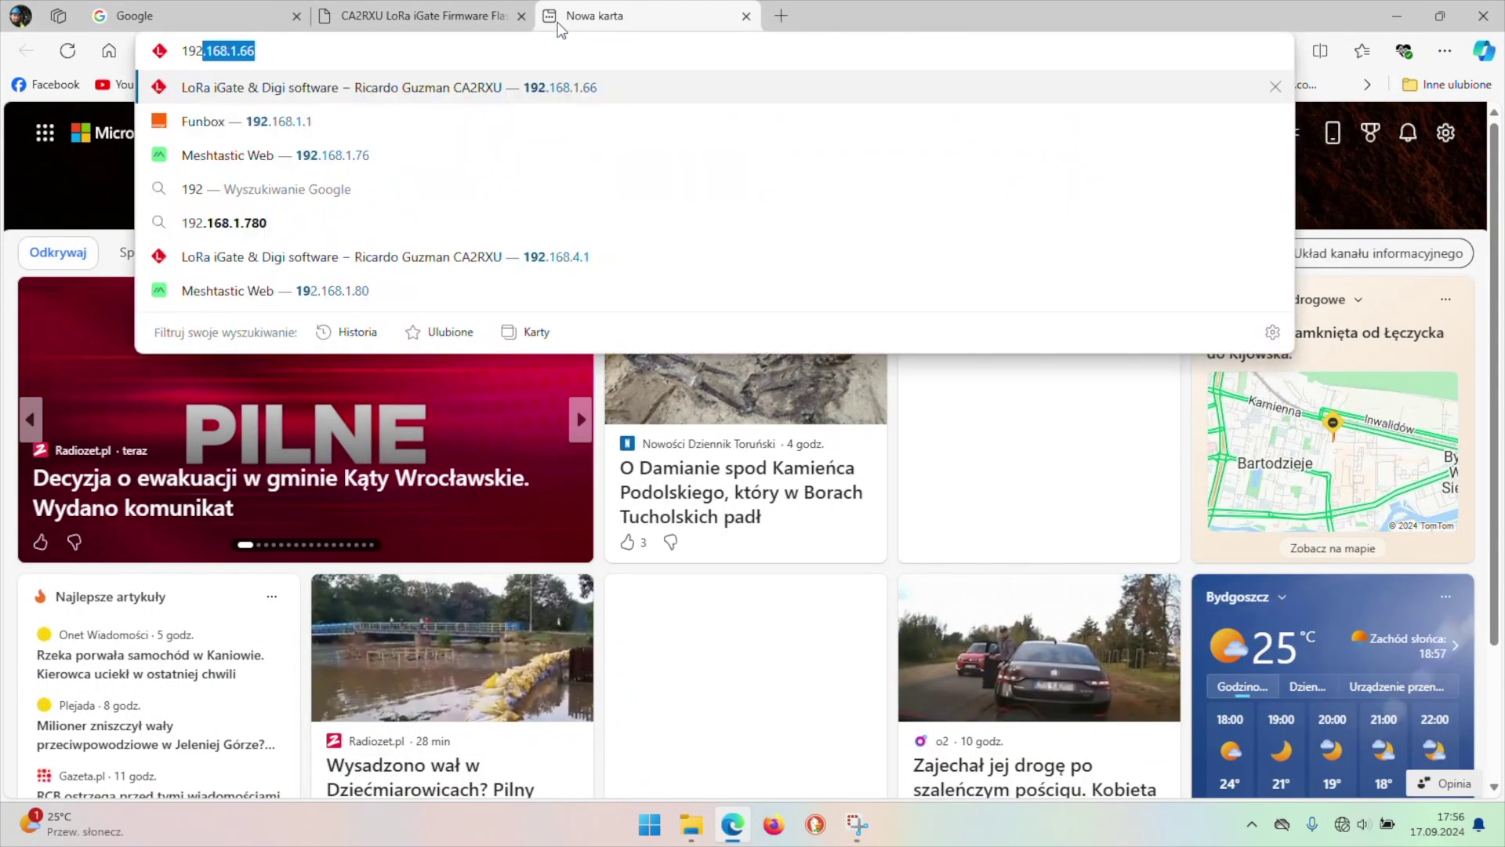
type(".168")
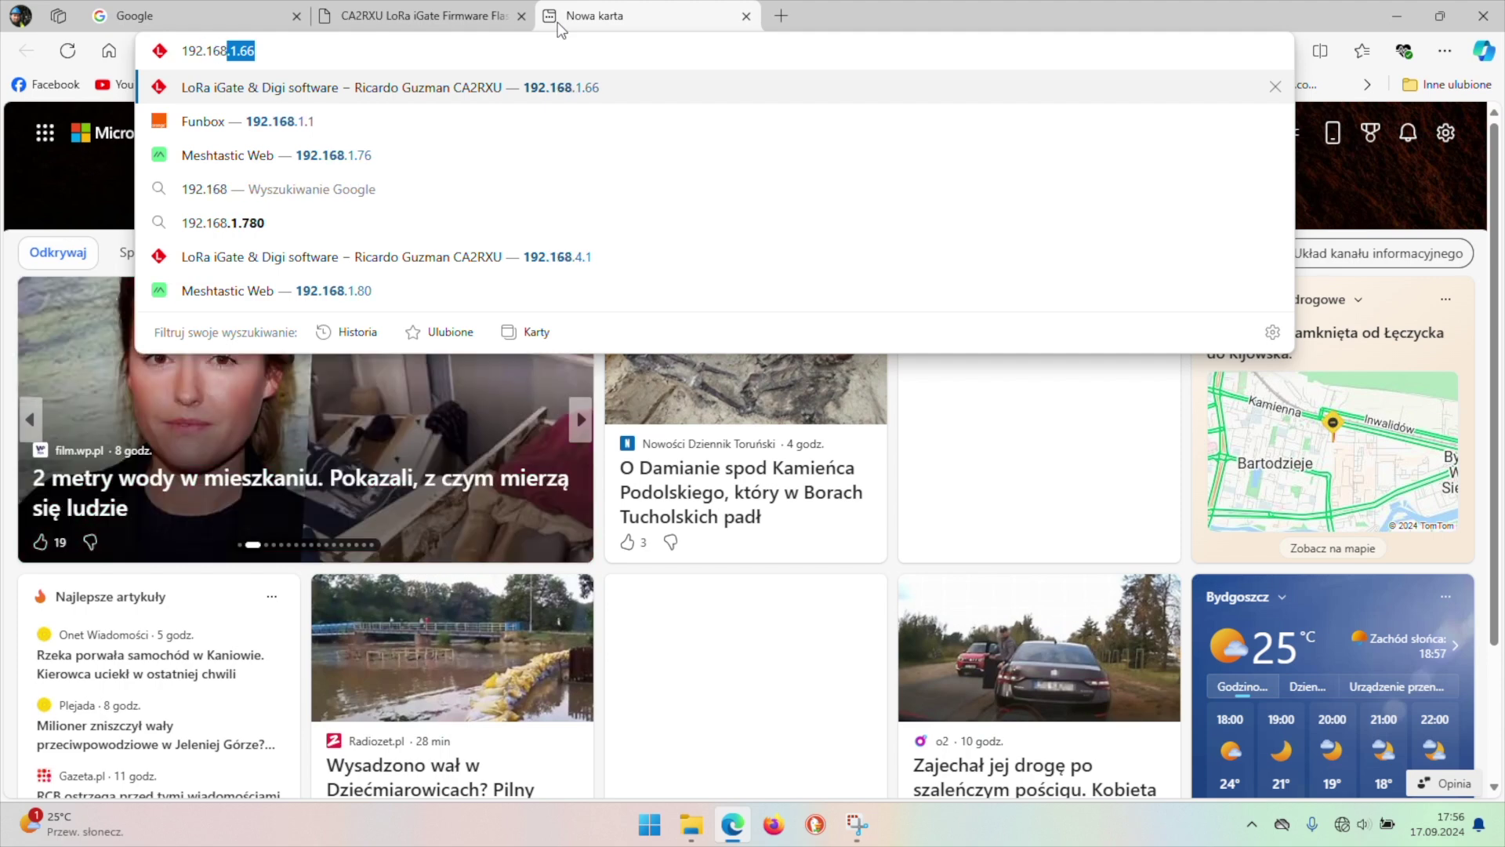
type(".4.1")
key("Return")
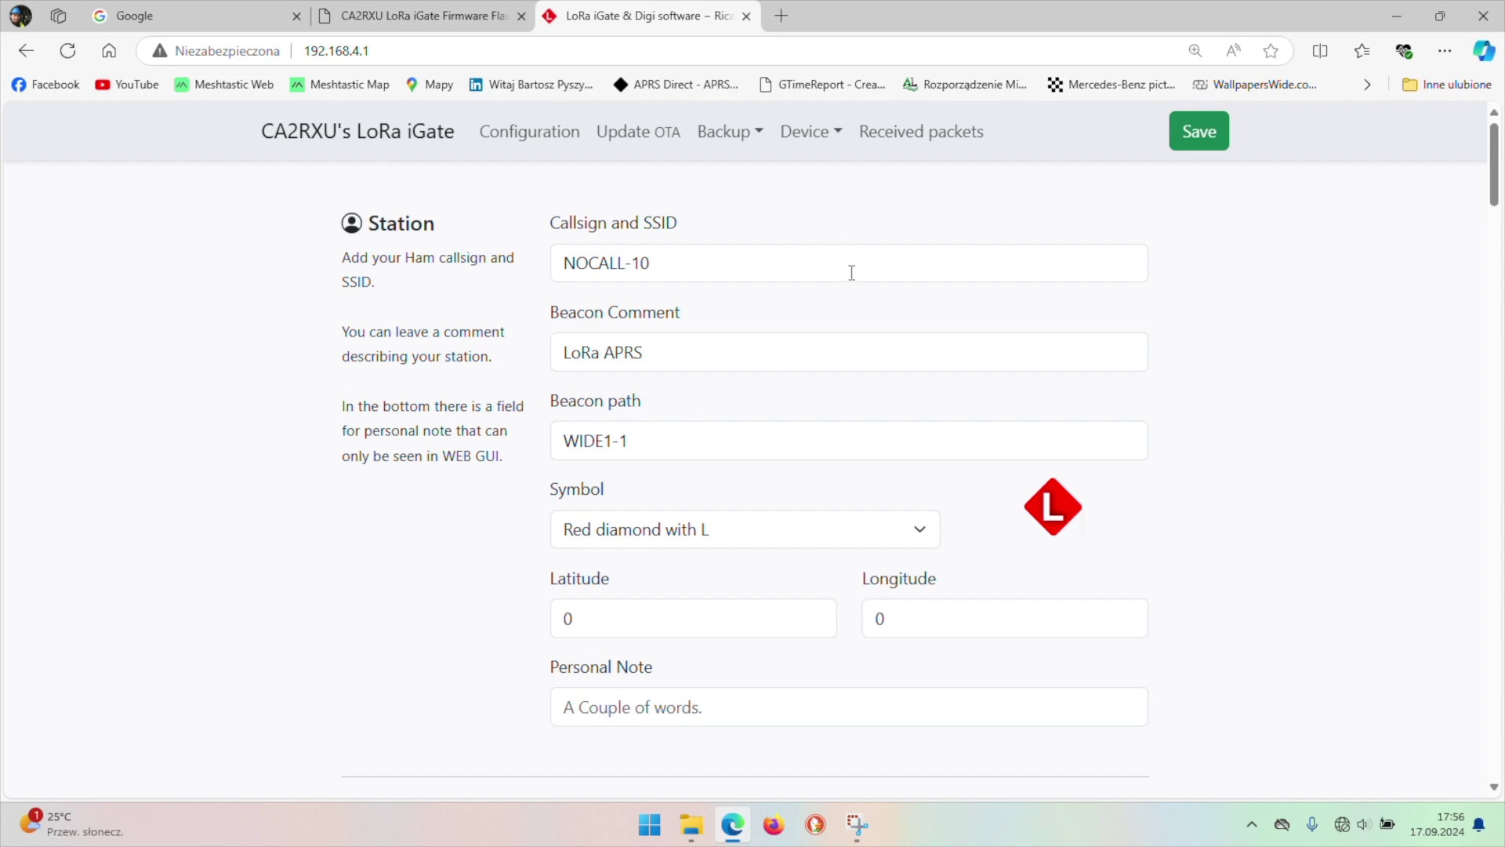
- Set the station's Callsign and SSID to SR2CSR-10, keeping the beacon comment
left_click_drag(880, 279, 366, 276)
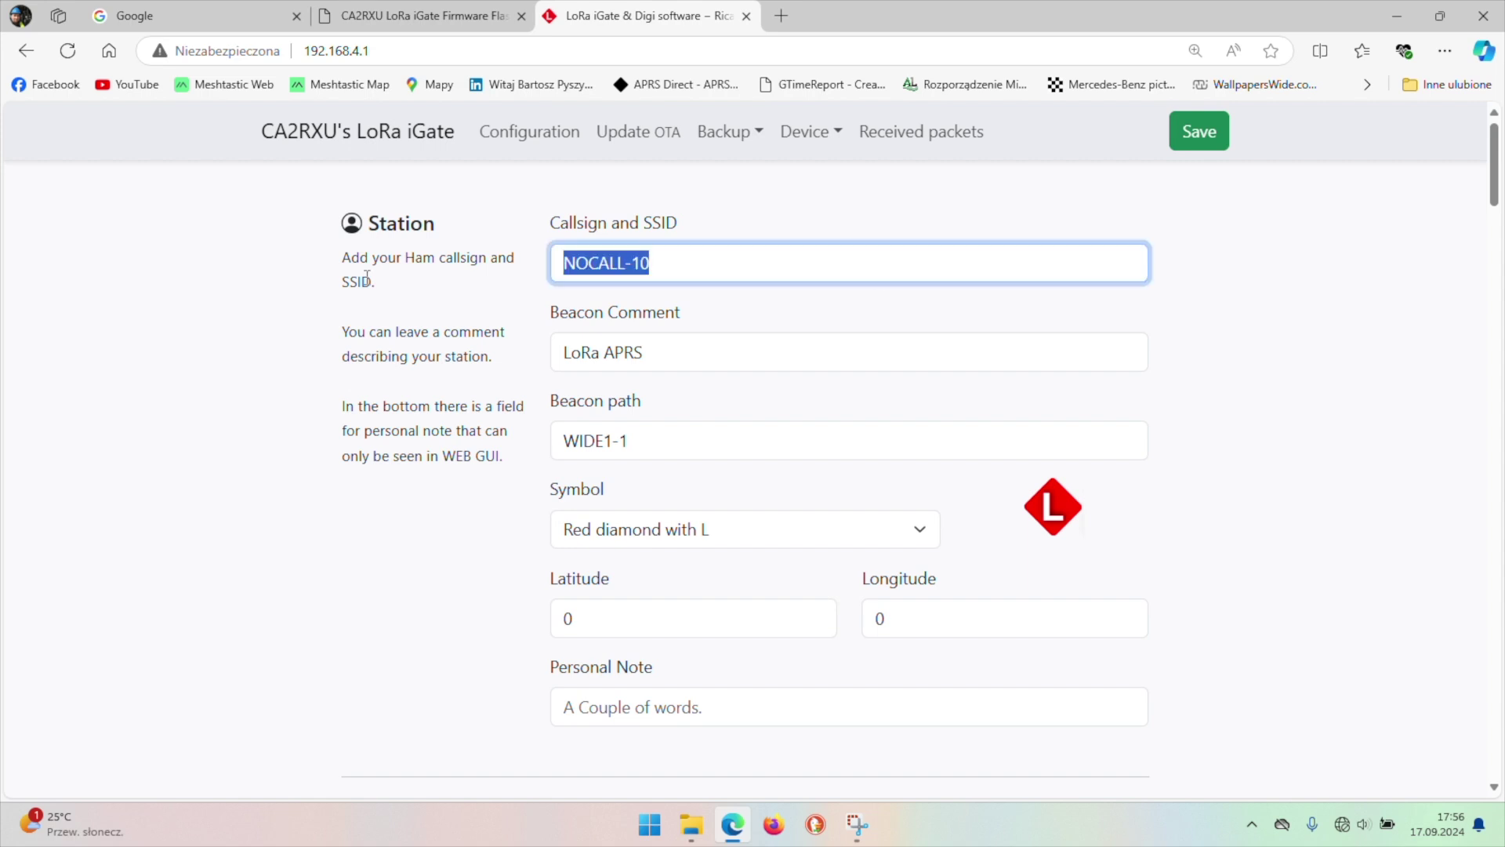
type("SR2")
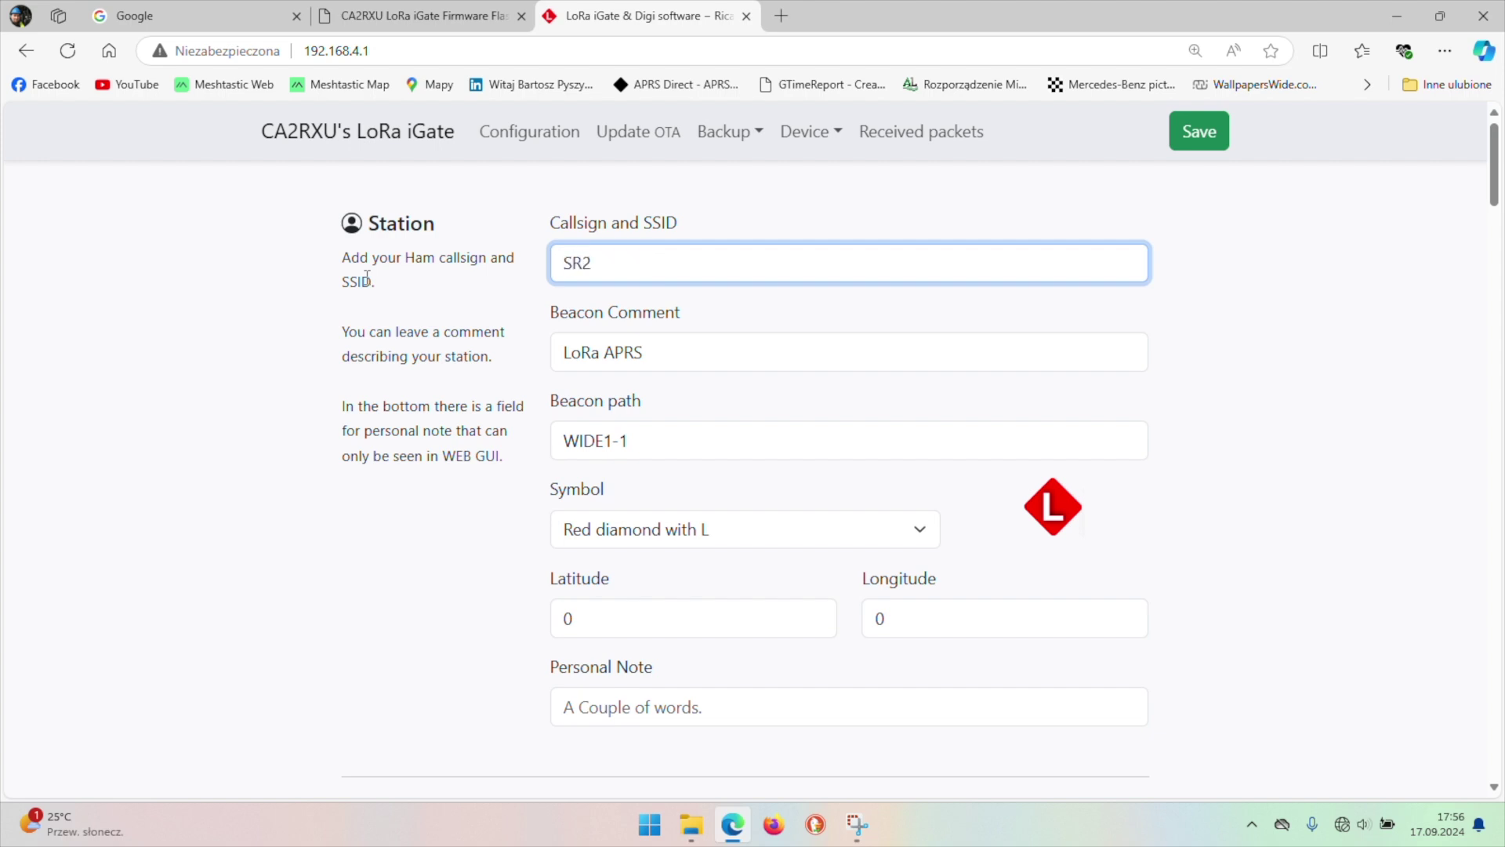
type("CSR-10")
key("Tab")
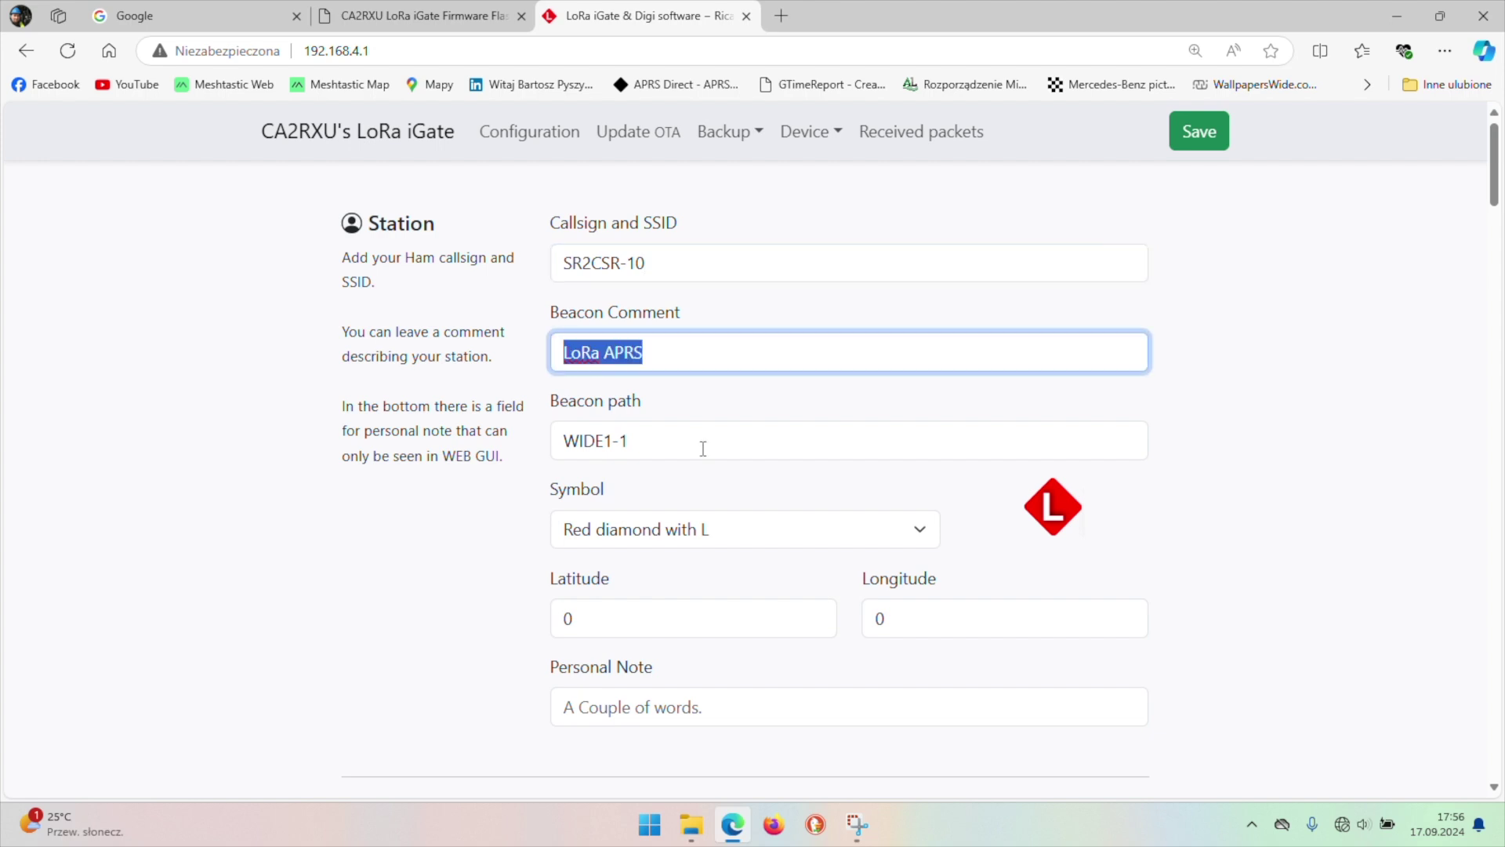
key("Tab")
- Try the green star, blue circle and black diamond station symbols, ending back on Red diamond with L
left_click(718, 529)
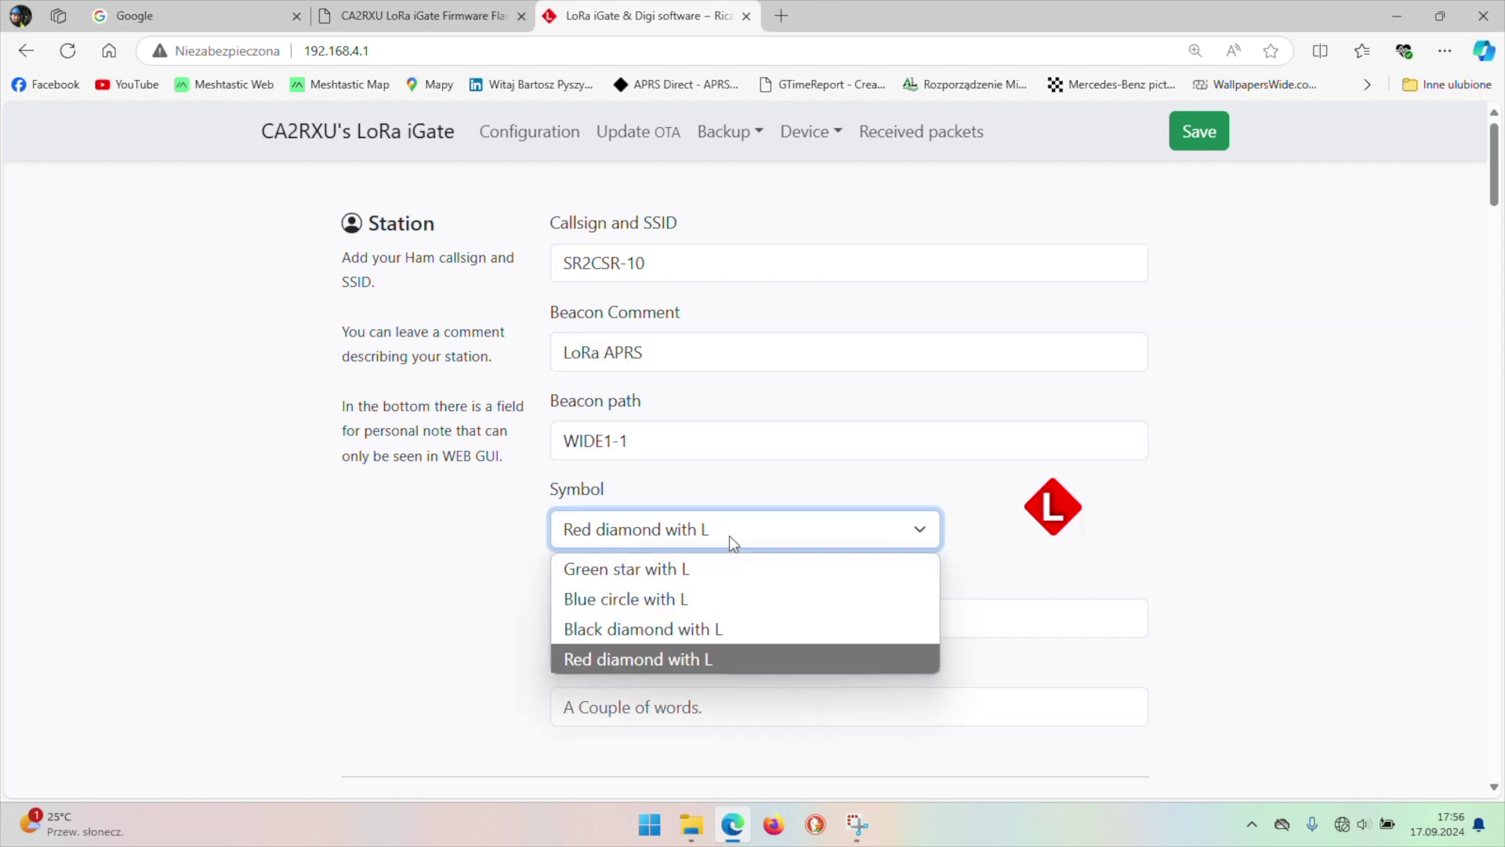
left_click(722, 570)
left_click(729, 537)
left_click(718, 598)
left_click(737, 539)
left_click(710, 629)
left_click(729, 542)
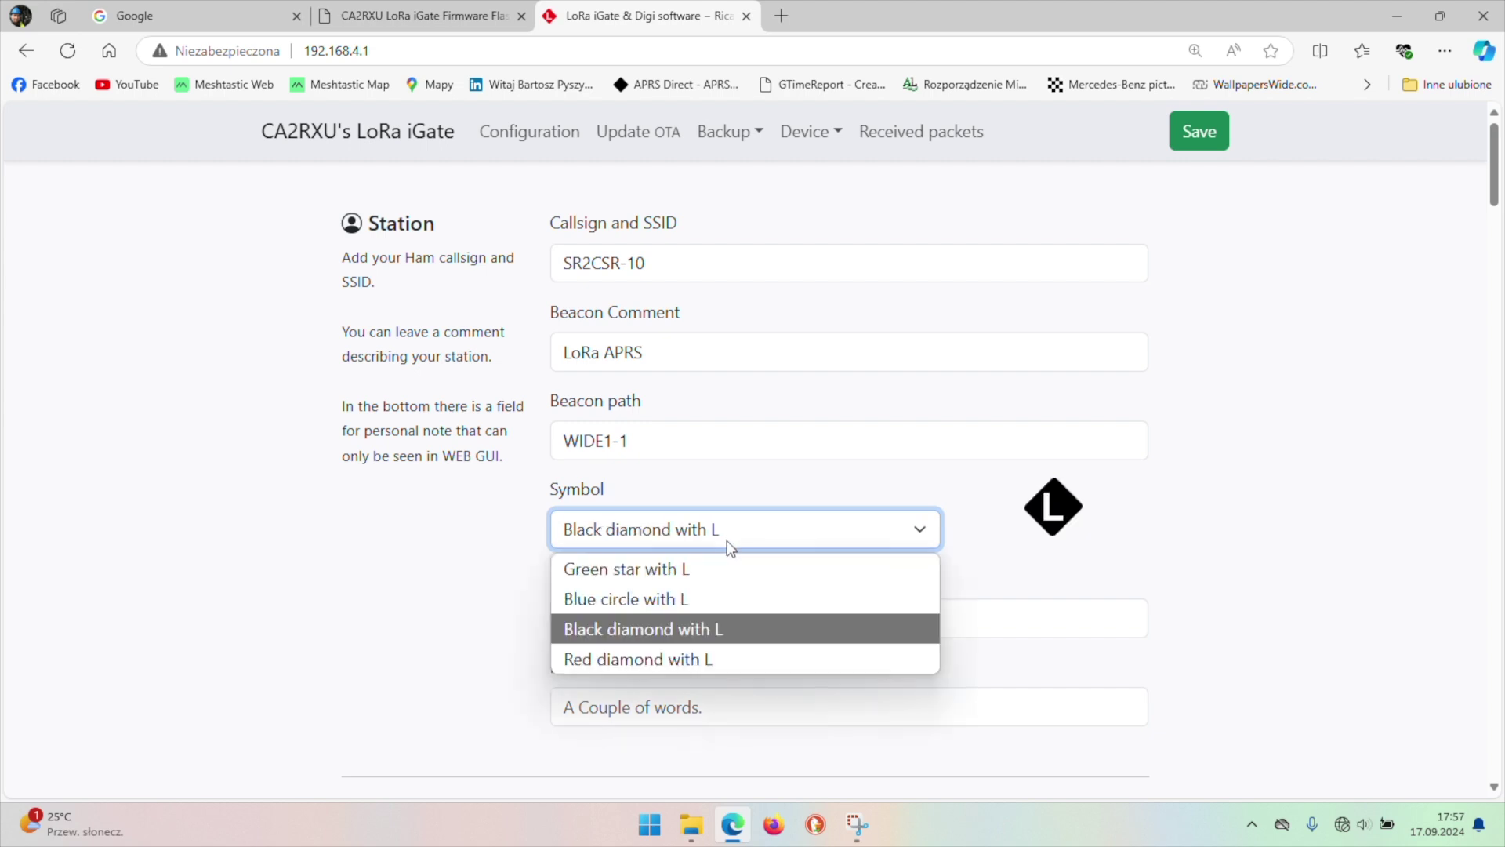
left_click(693, 657)
- Go through the station's Latitude and Longitude fields and add a blank network entry under WiFi Access
scroll(709, 587, "down", 3)
left_click(706, 432)
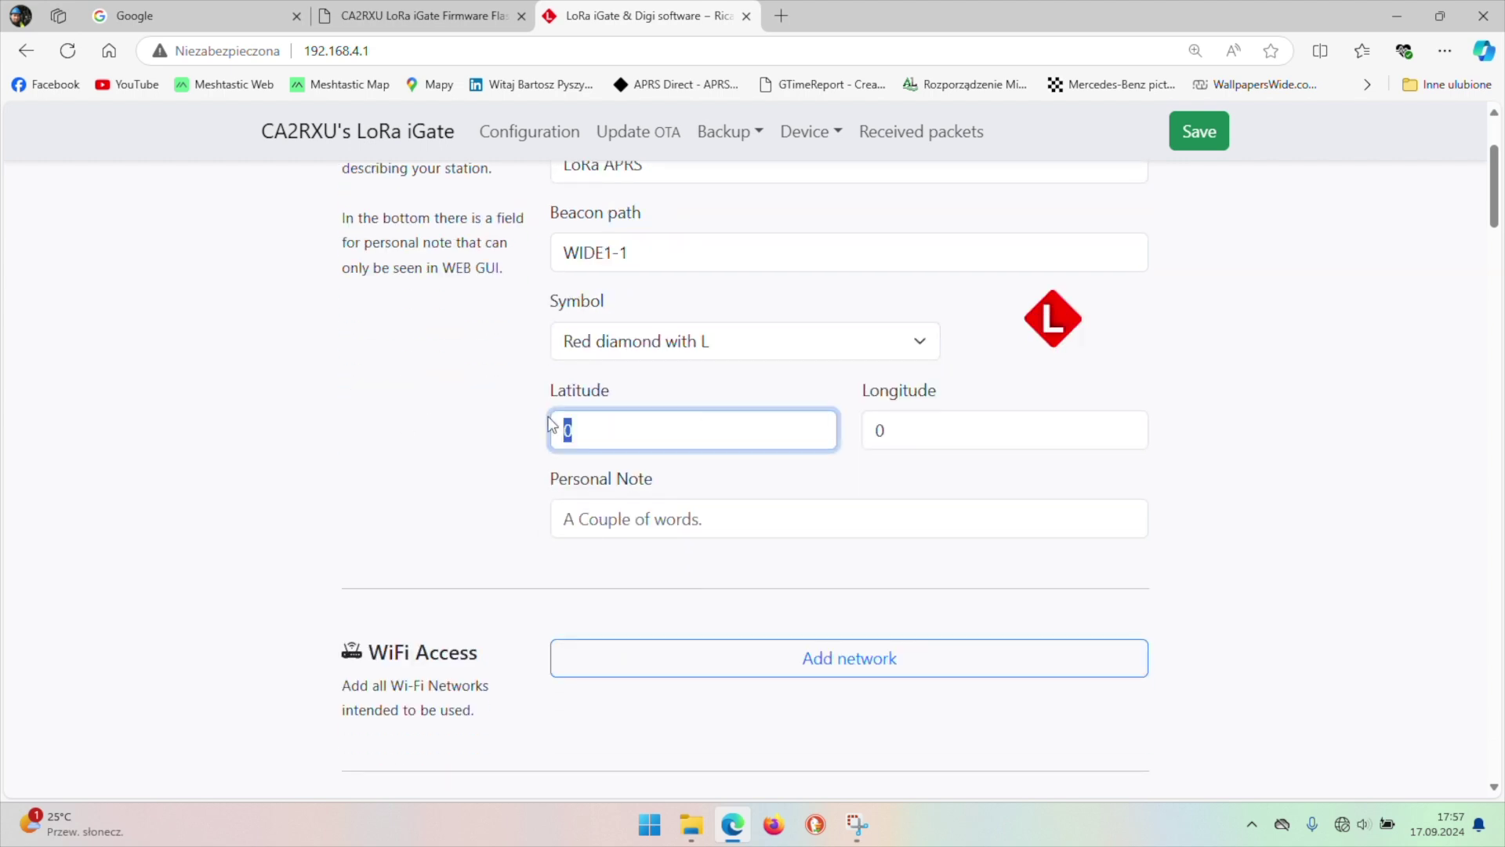
key("Tab")
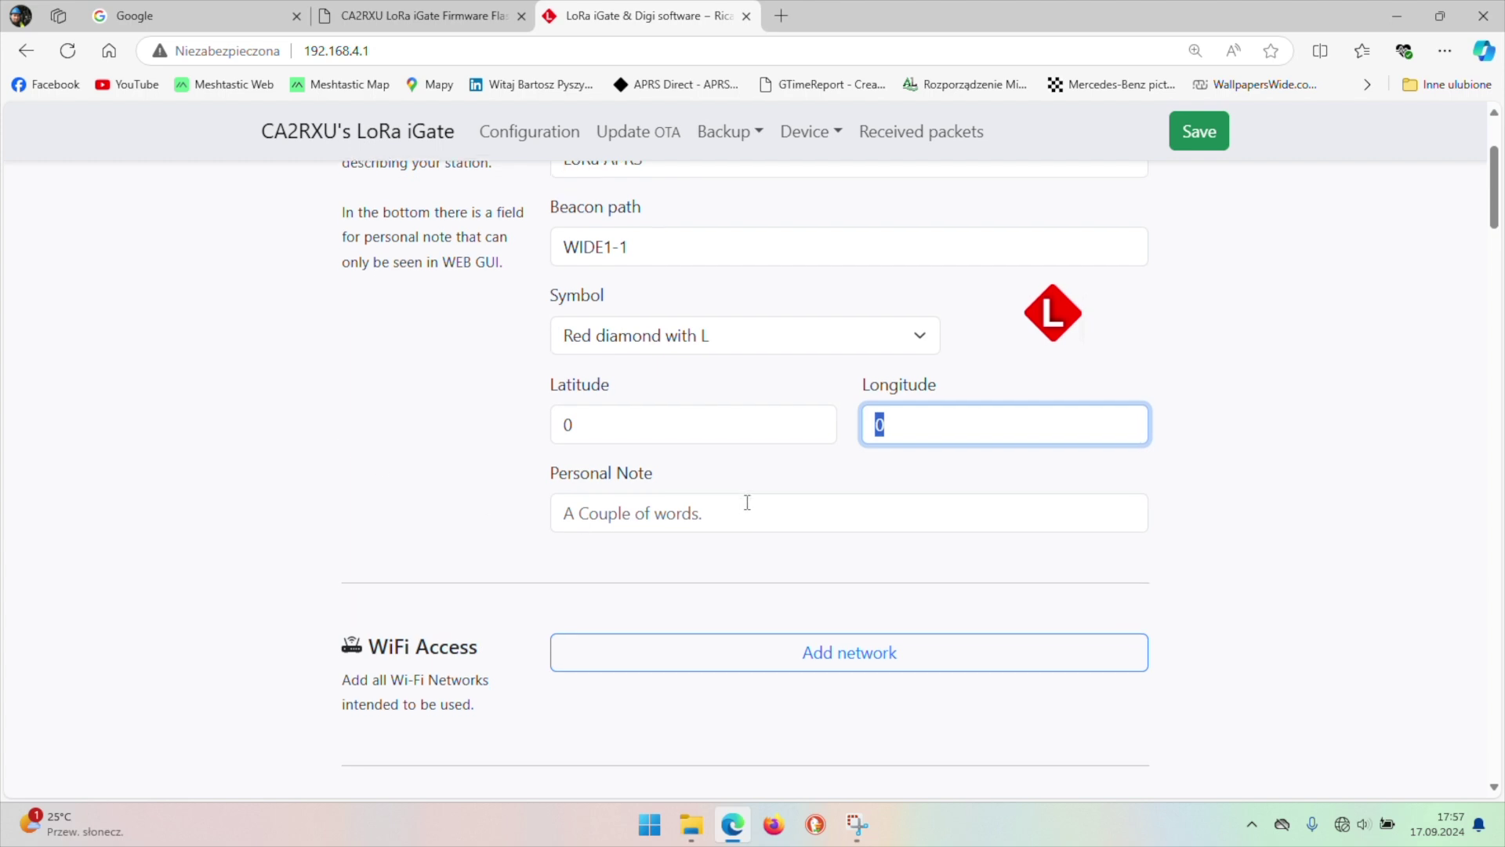
scroll(627, 439, "down", 3)
left_click_drag(337, 377, 450, 378)
left_click(731, 415)
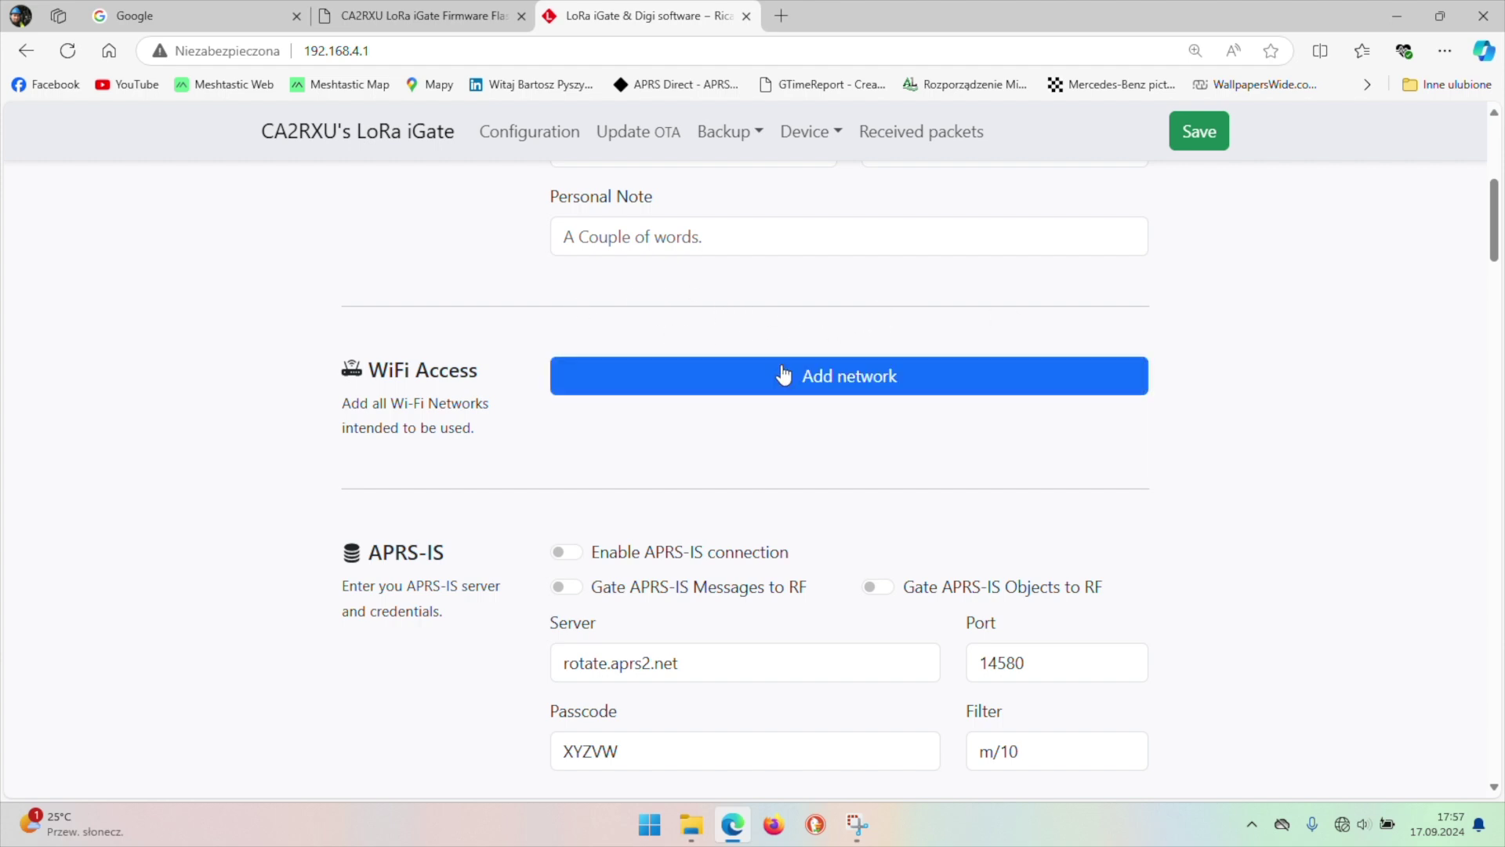
left_click(814, 384)
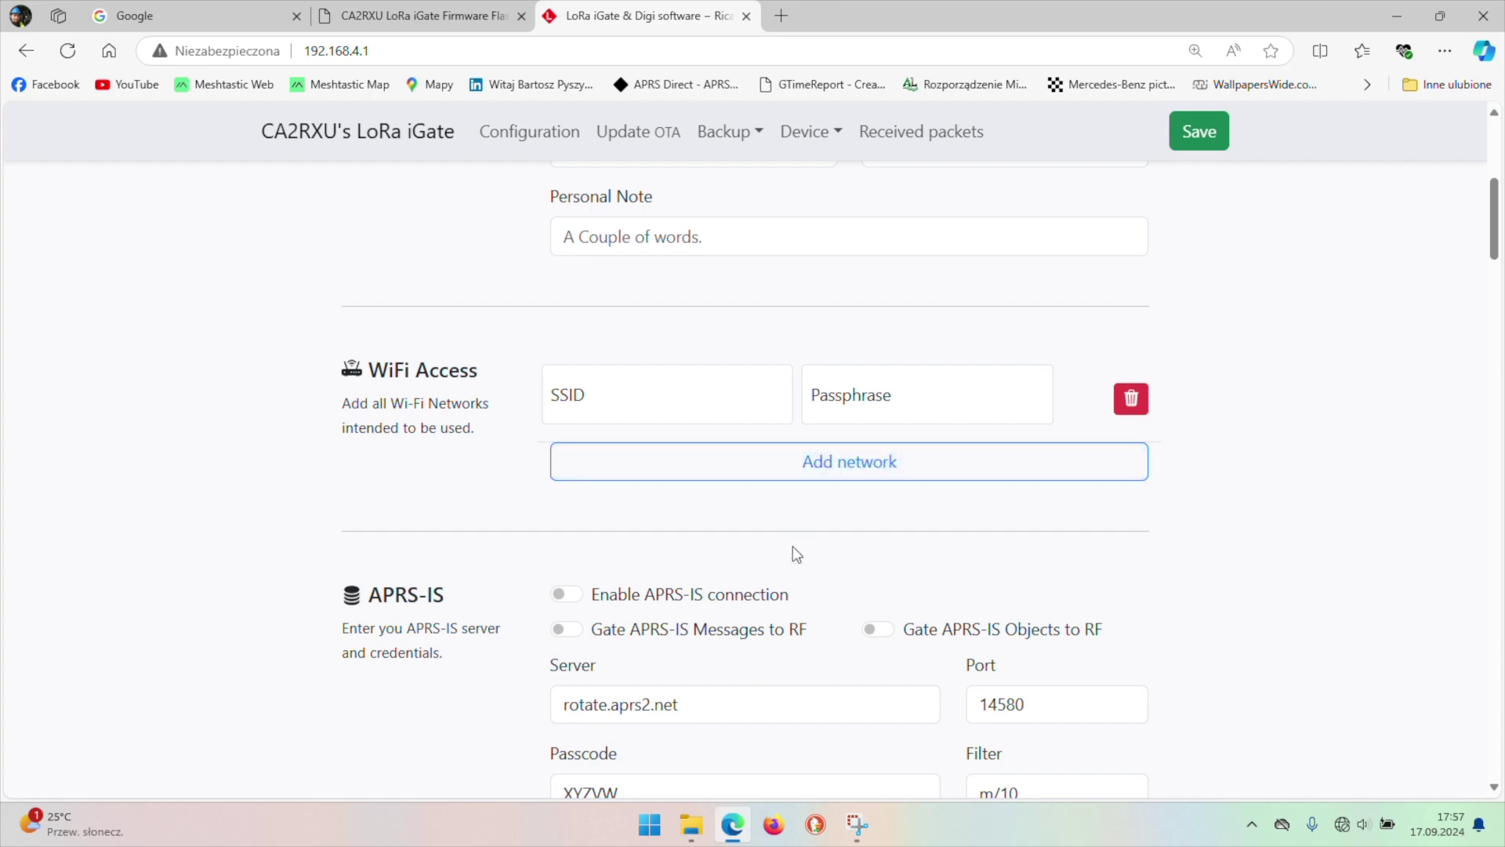
- Enable the APRS-IS connection, set its server to euro.aprs2.net, and go through the Passcode and Filter fields
scroll(792, 554, "down", 2)
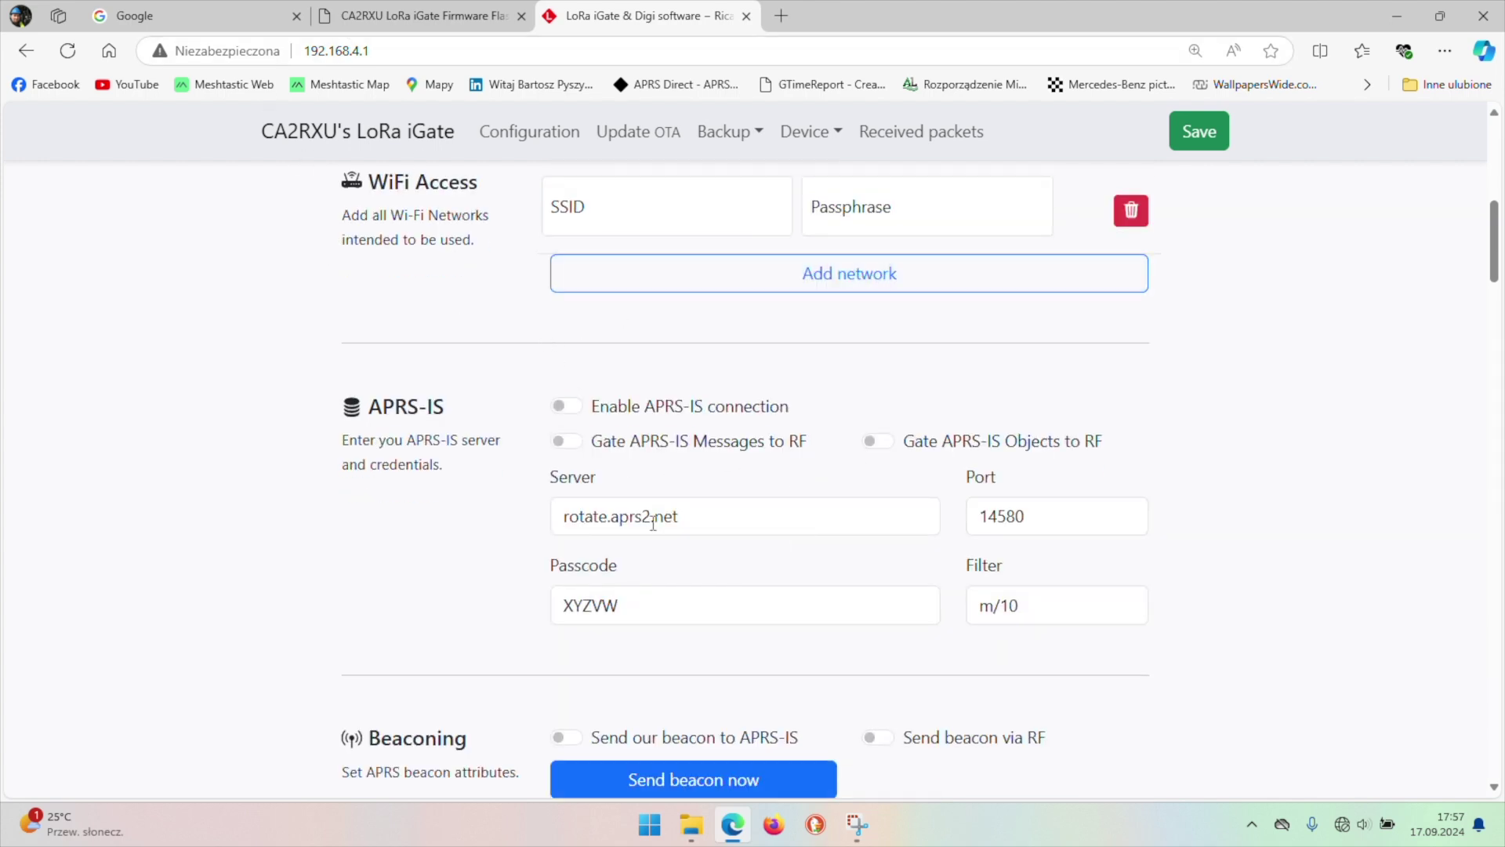
scroll(675, 494, "up", 2)
scroll(704, 481, "down", 2)
scroll(608, 388, "down", 2)
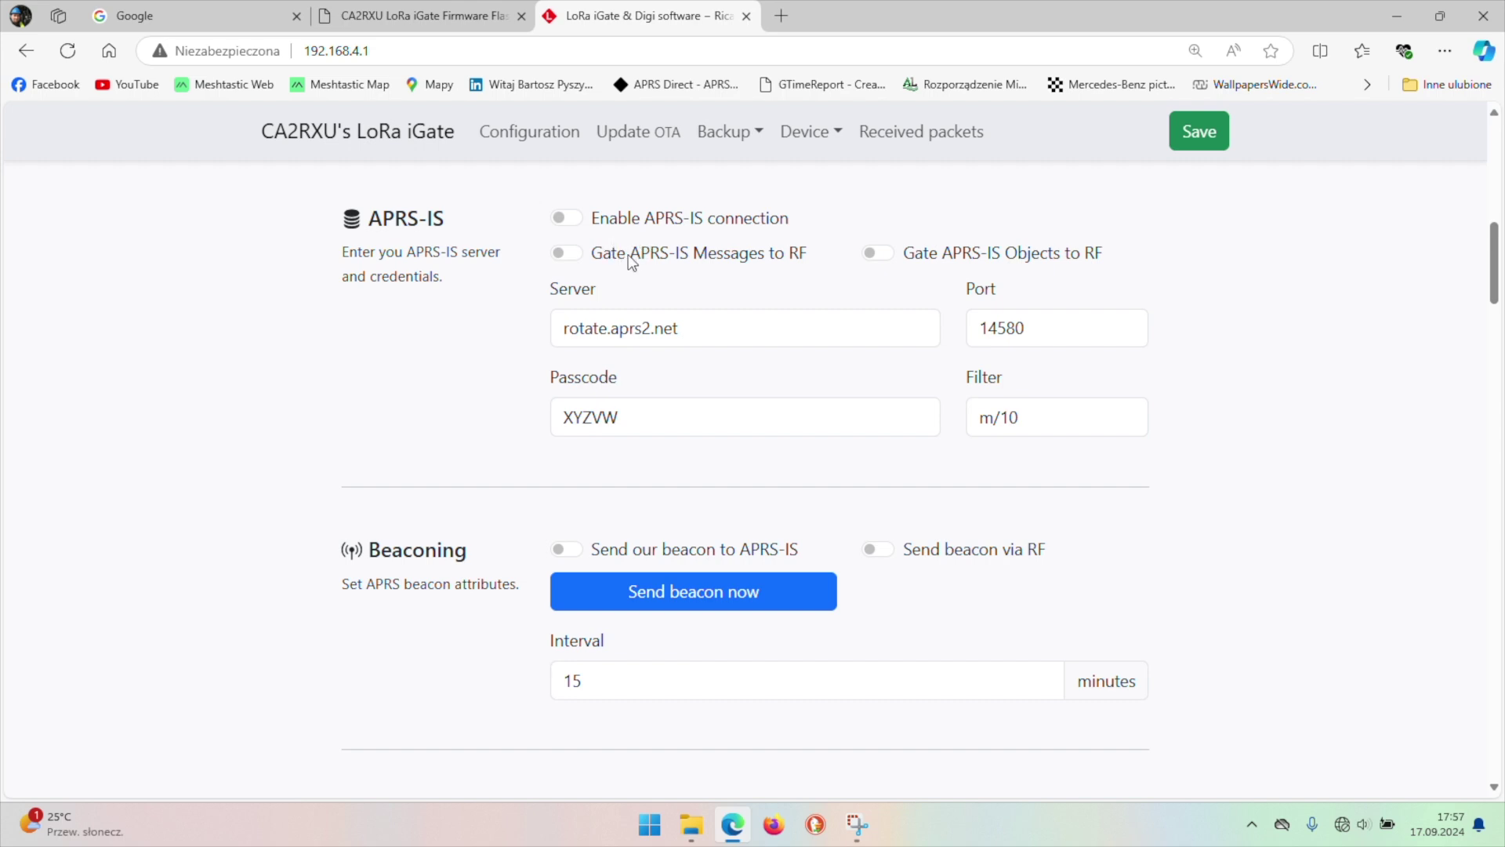
left_click(565, 219)
left_click(568, 221)
left_click(568, 223)
left_click(607, 328)
left_click_drag(607, 328, 409, 333)
type("euro")
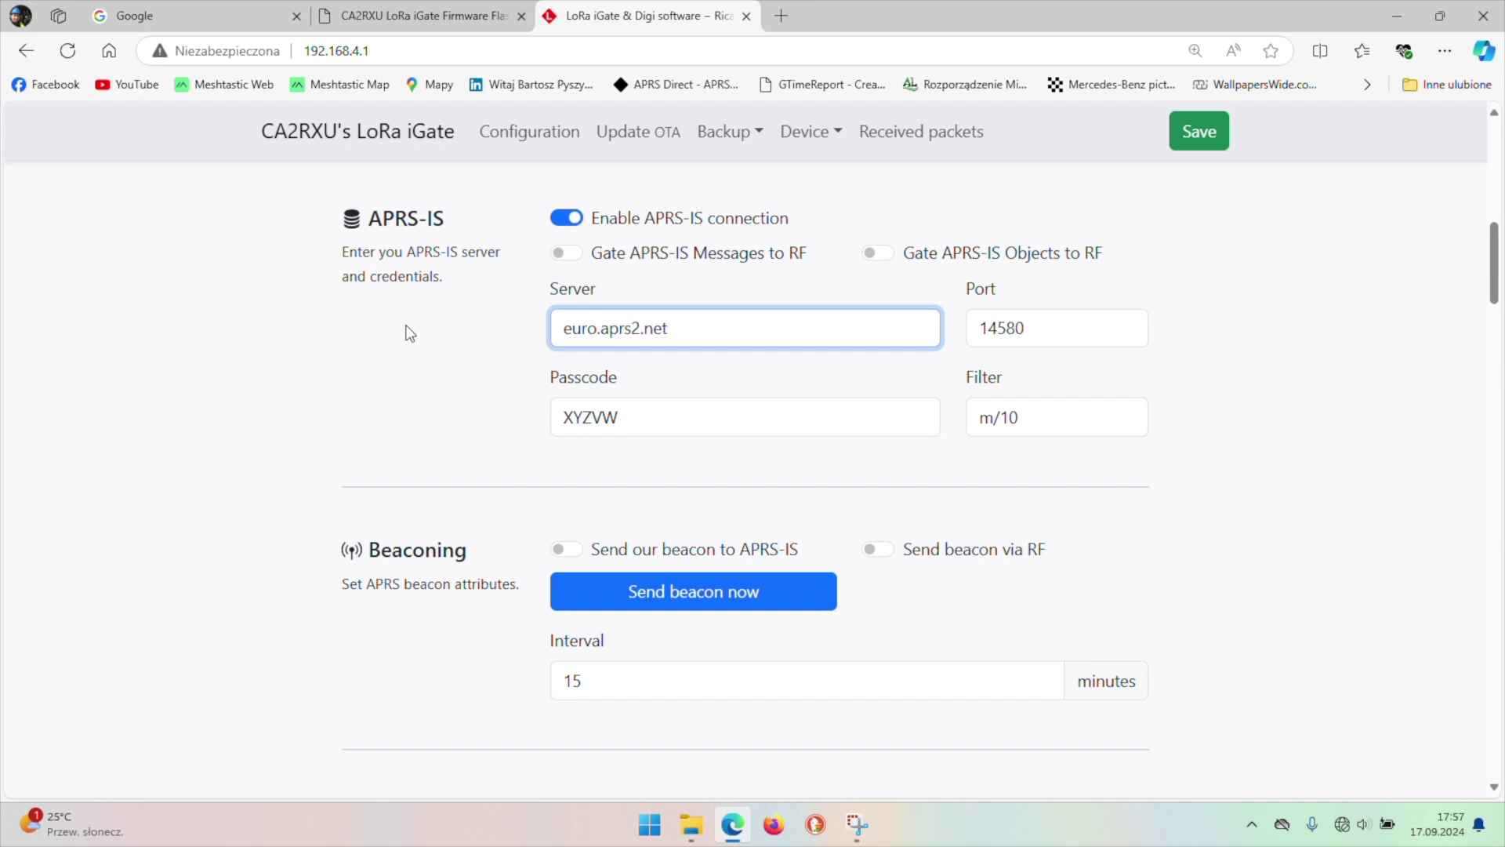
key("Tab")
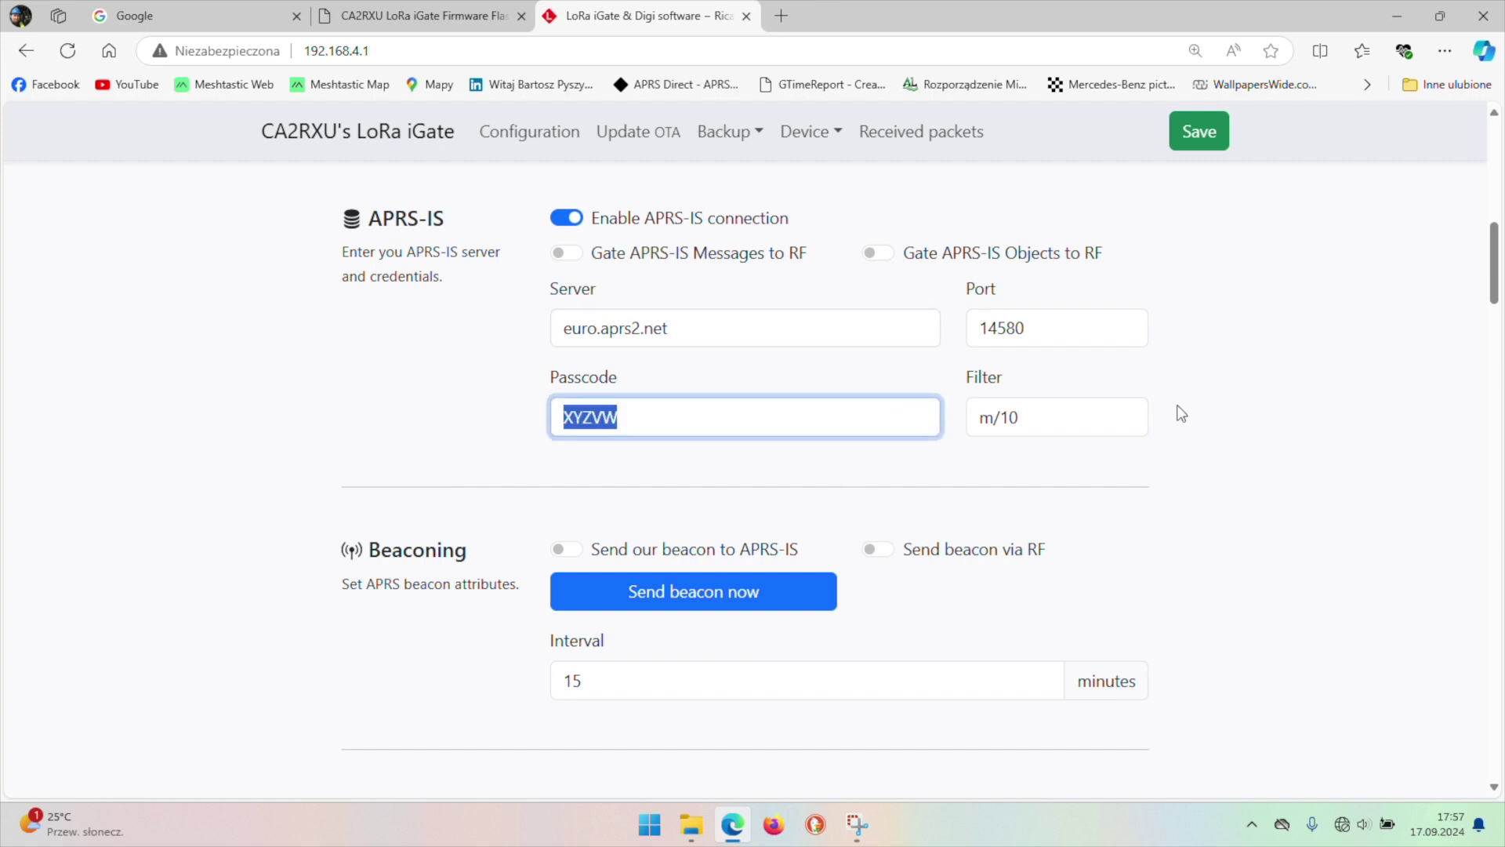
key("Tab")
- Turn on sending the station's beacon to APRS-IS and check the beacon interval
scroll(947, 424, "down", 2)
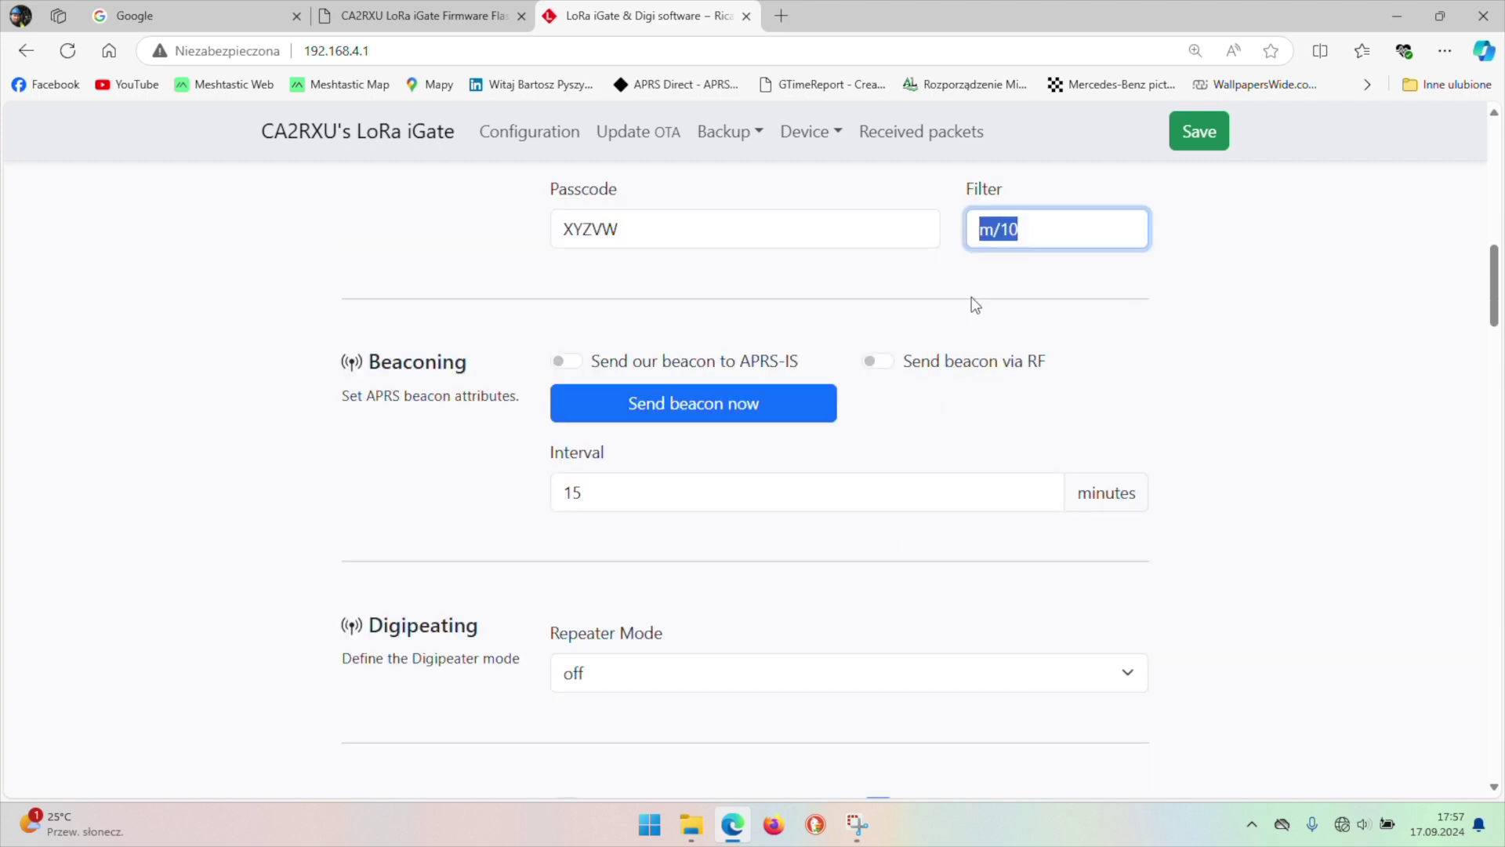
left_click(595, 362)
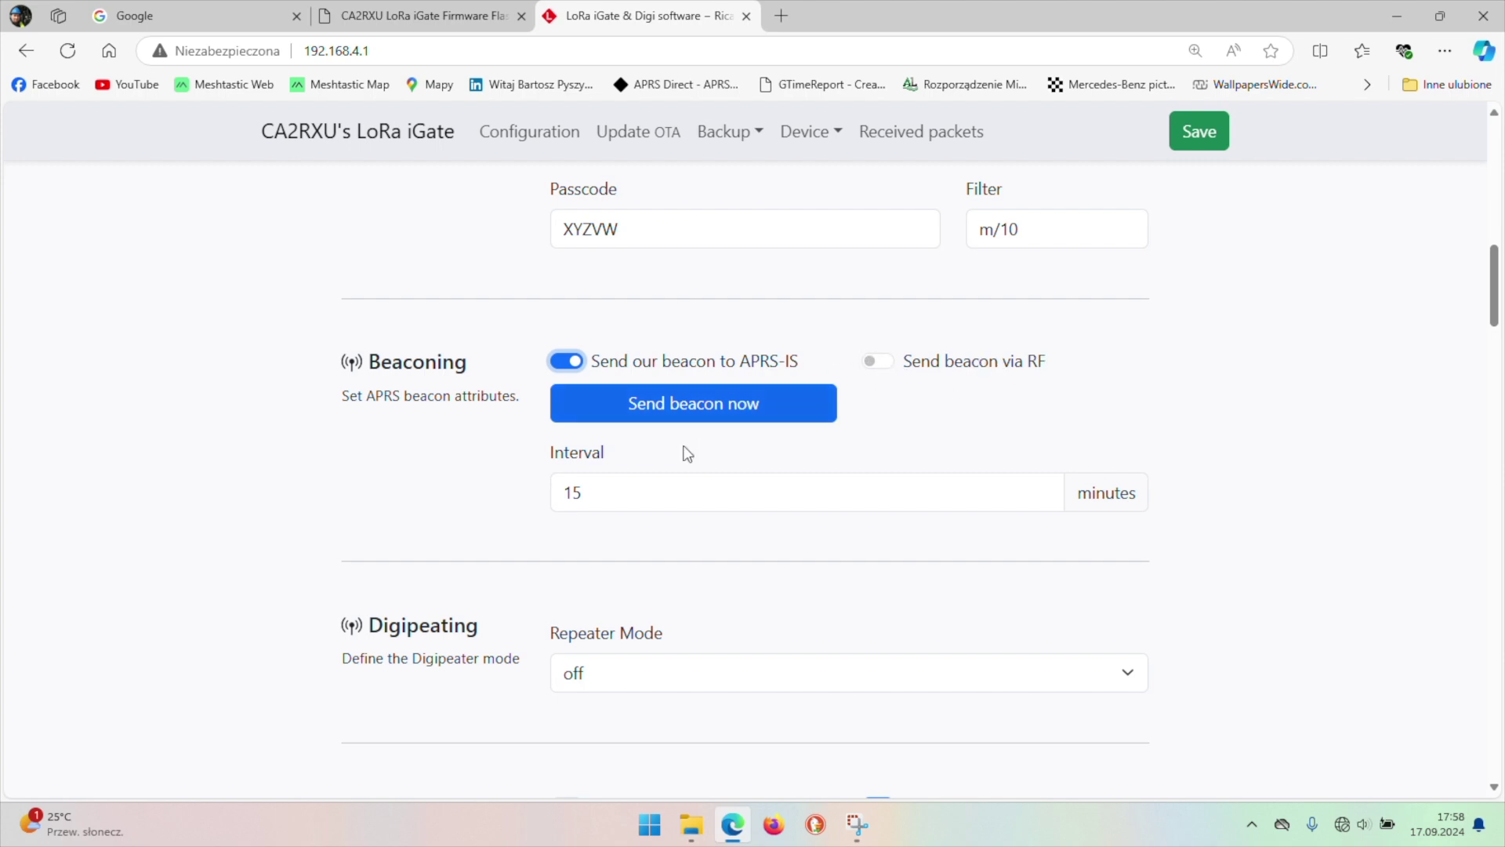
scroll(688, 453, "down", 3)
double_click(576, 210)
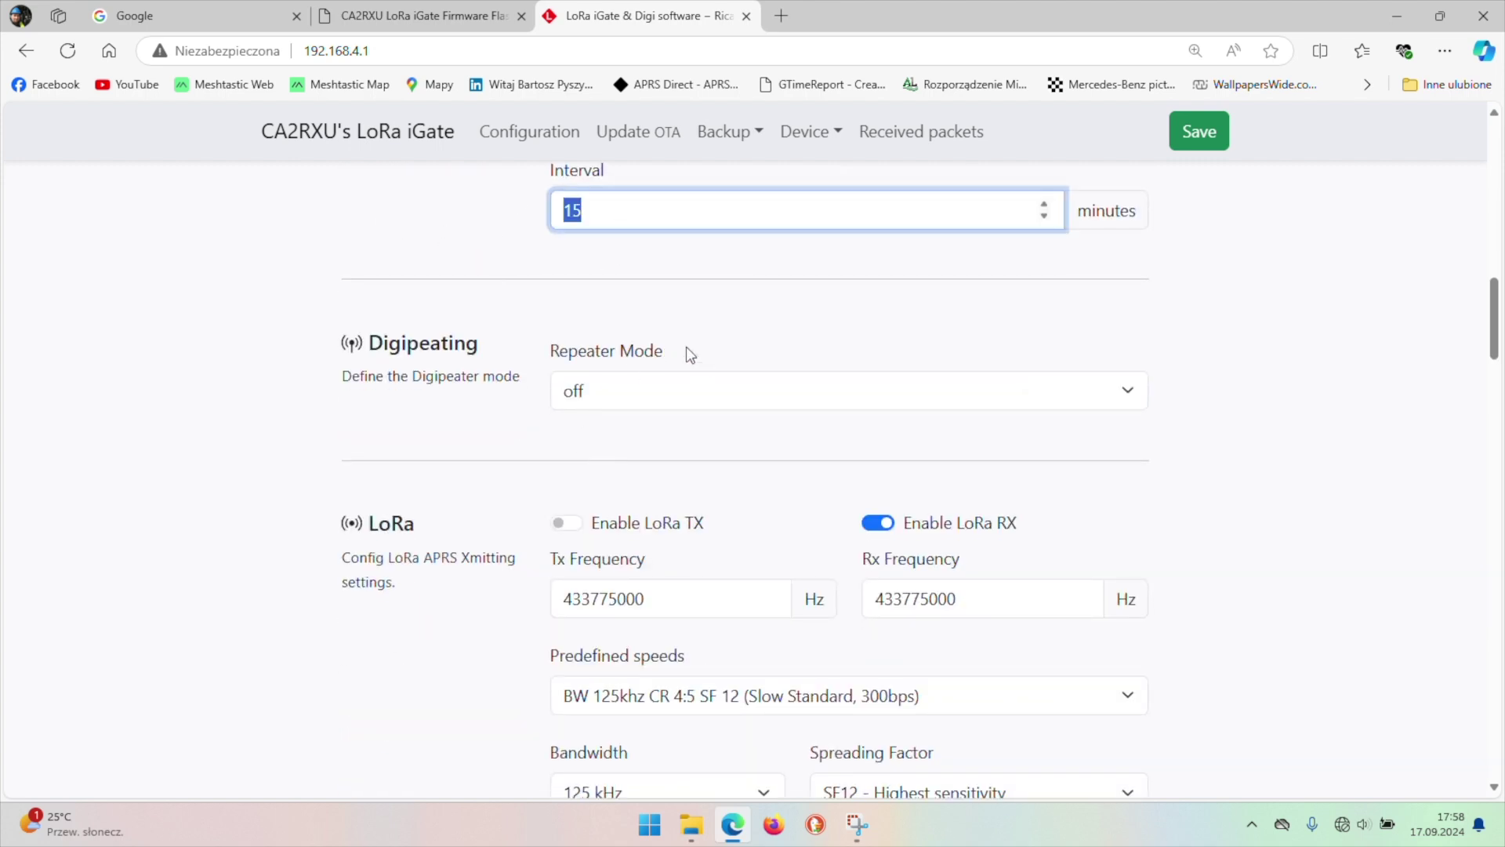
- Set the digipeating Repeater Mode to WIDE1 (fill-in) Digi
left_click(663, 392)
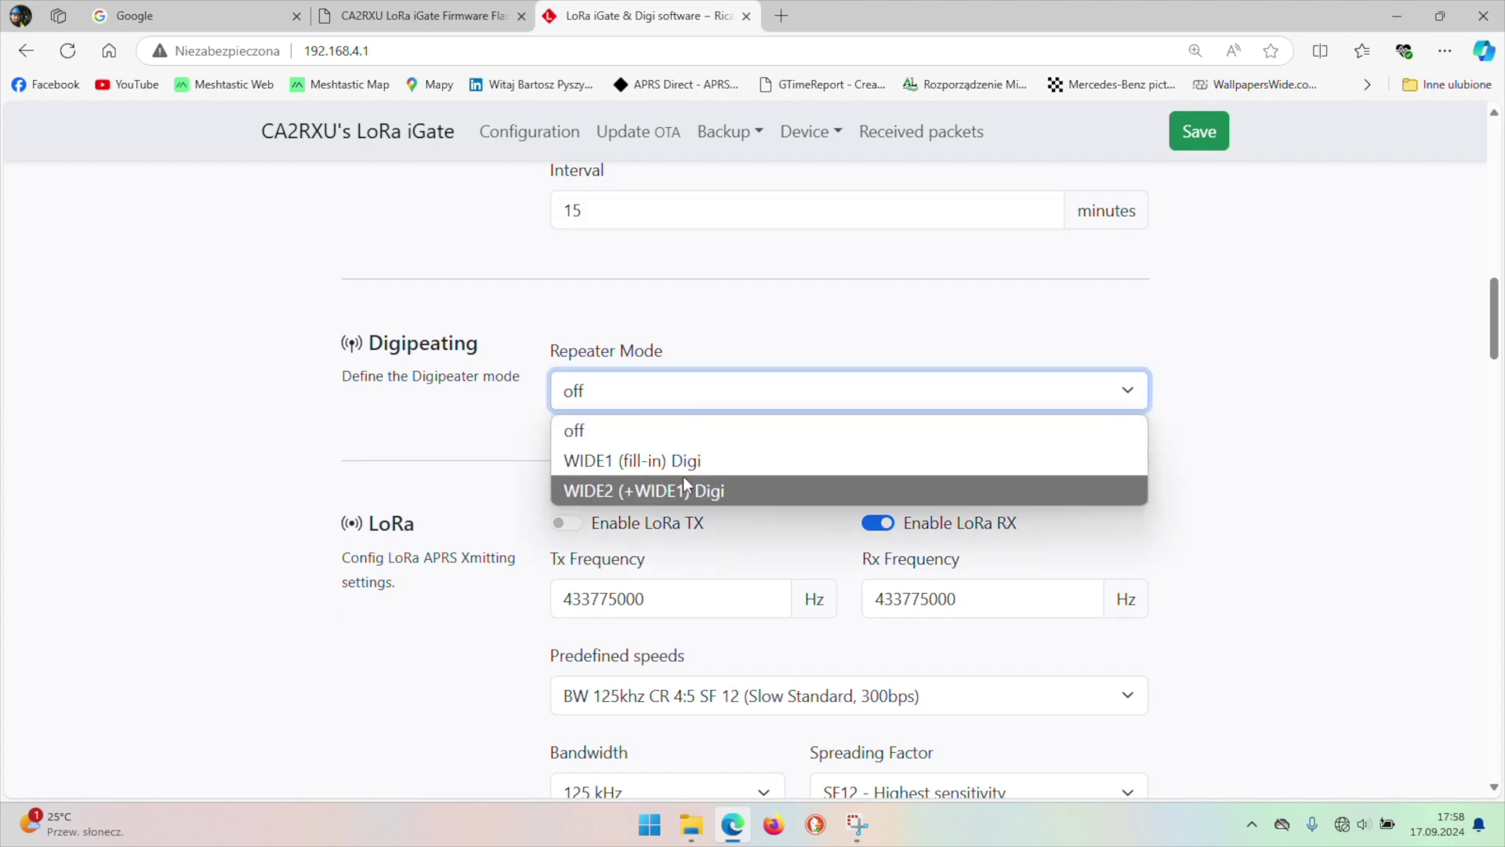
left_click(665, 462)
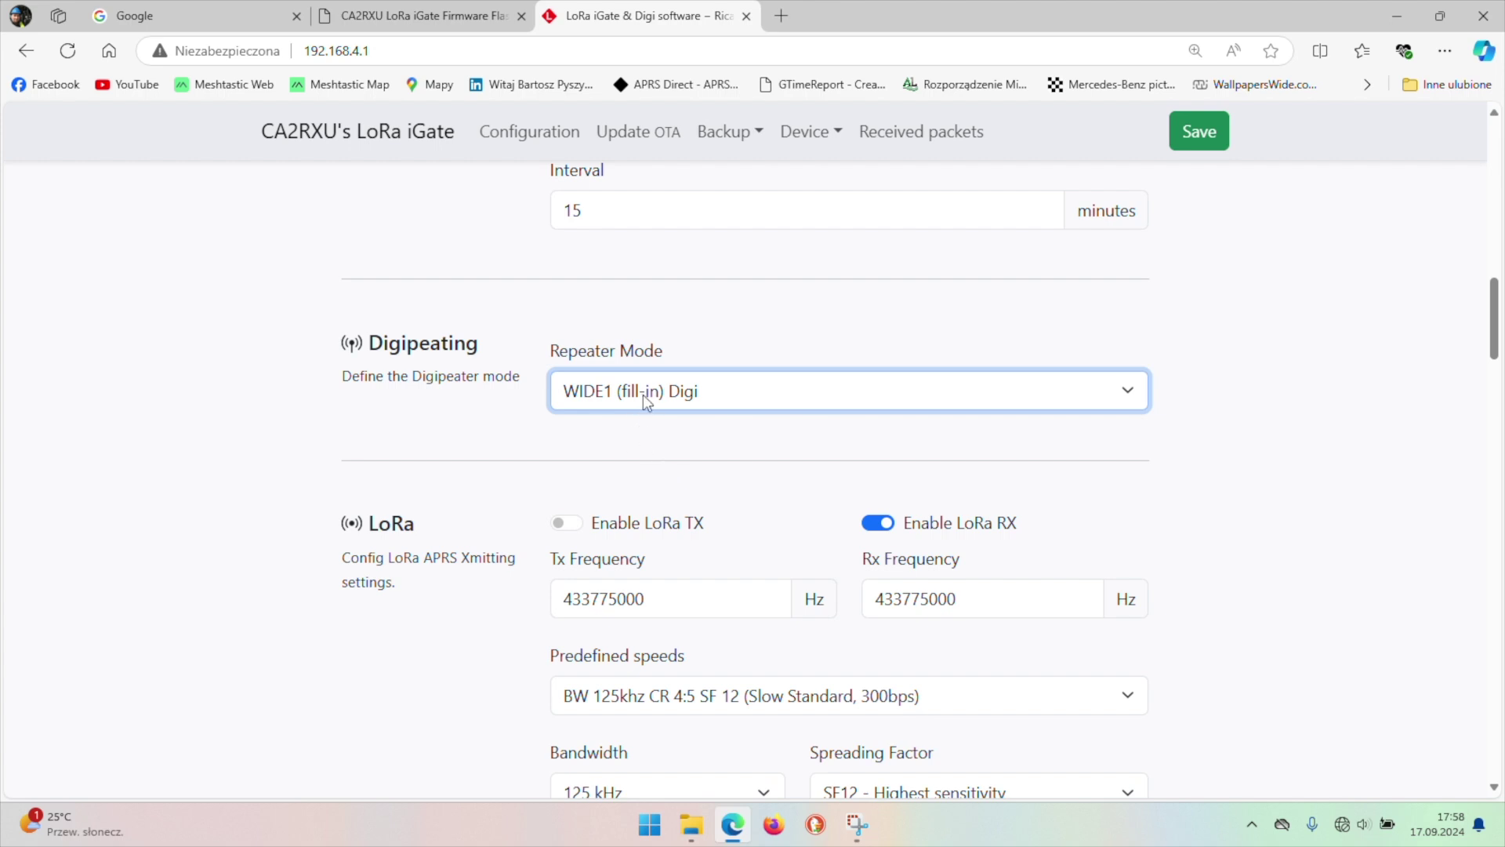
left_click(596, 394)
left_click(608, 430)
left_click(614, 400)
left_click(611, 460)
left_click_drag(362, 345, 492, 349)
left_click(494, 351)
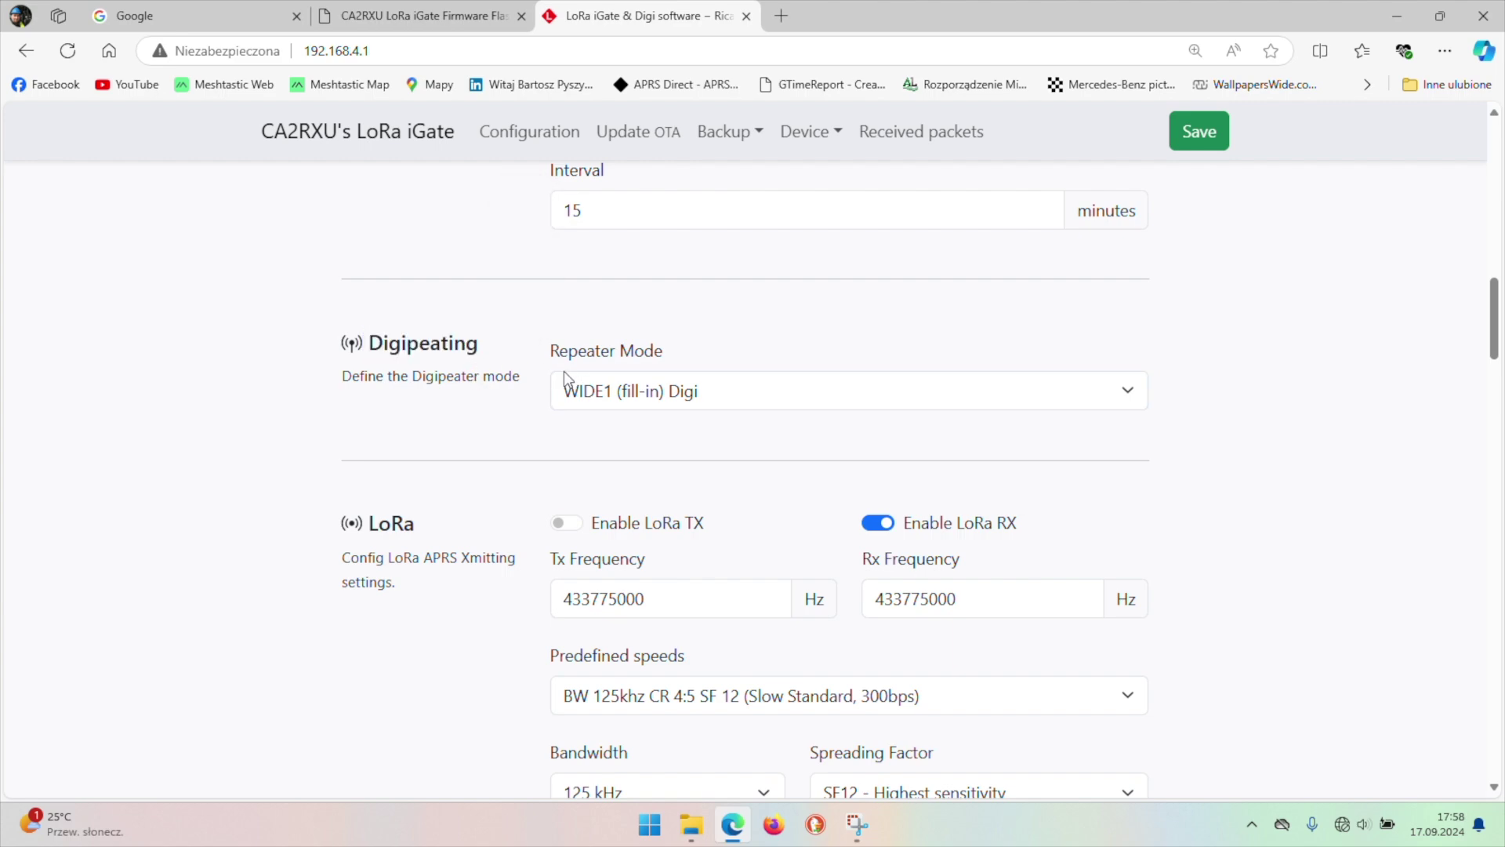
- Set both the Tx and Rx frequencies in the LoRa section to 434855000 Hz, leaving LoRa TX disabled
scroll(567, 385, "down", 4)
scroll(571, 390, "up", 3)
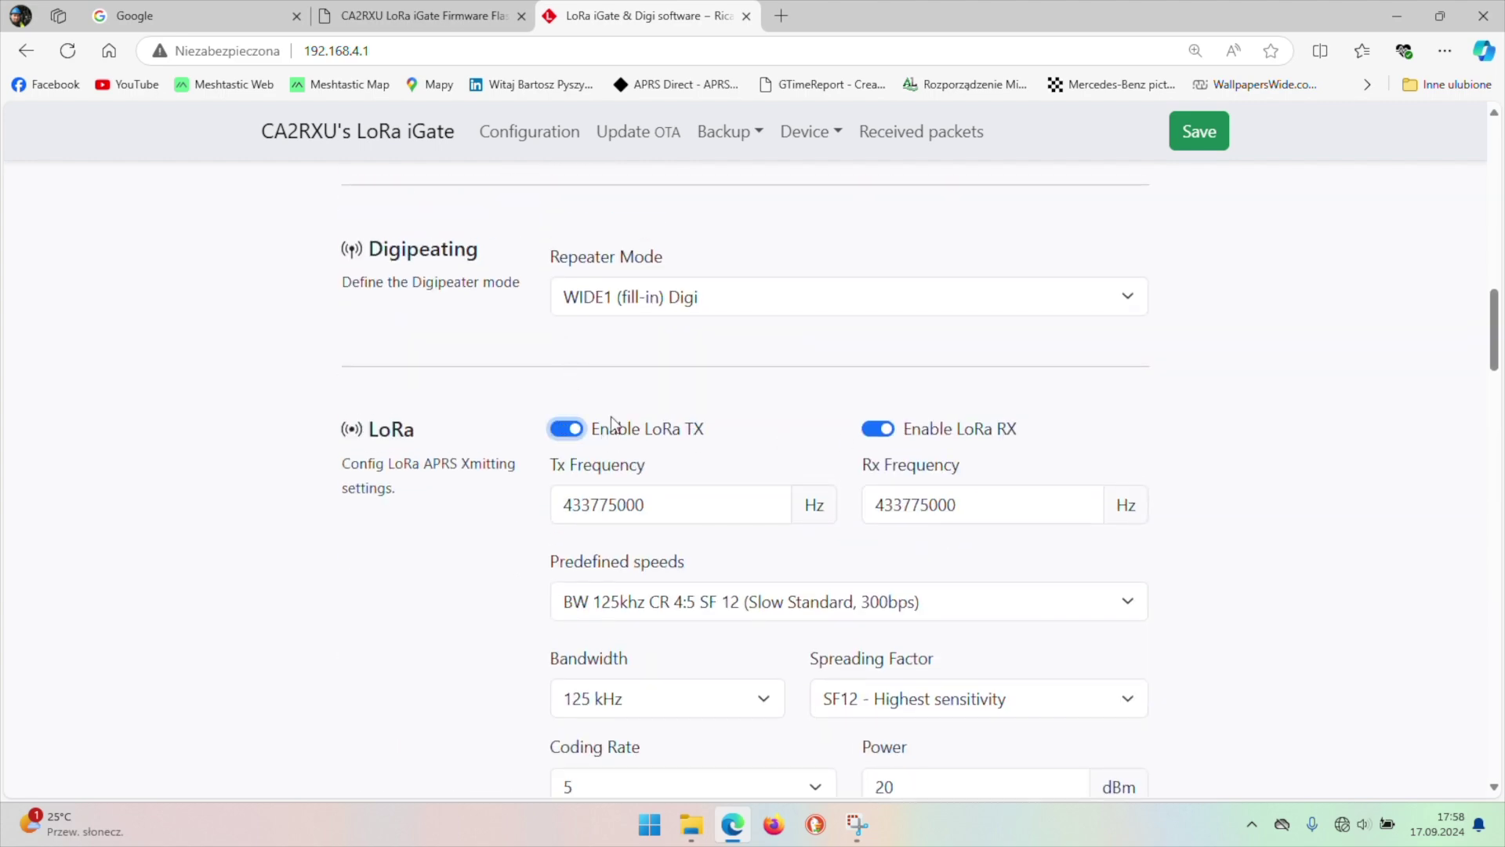
left_click(565, 429)
left_click_drag(581, 506, 600, 505)
type("48")
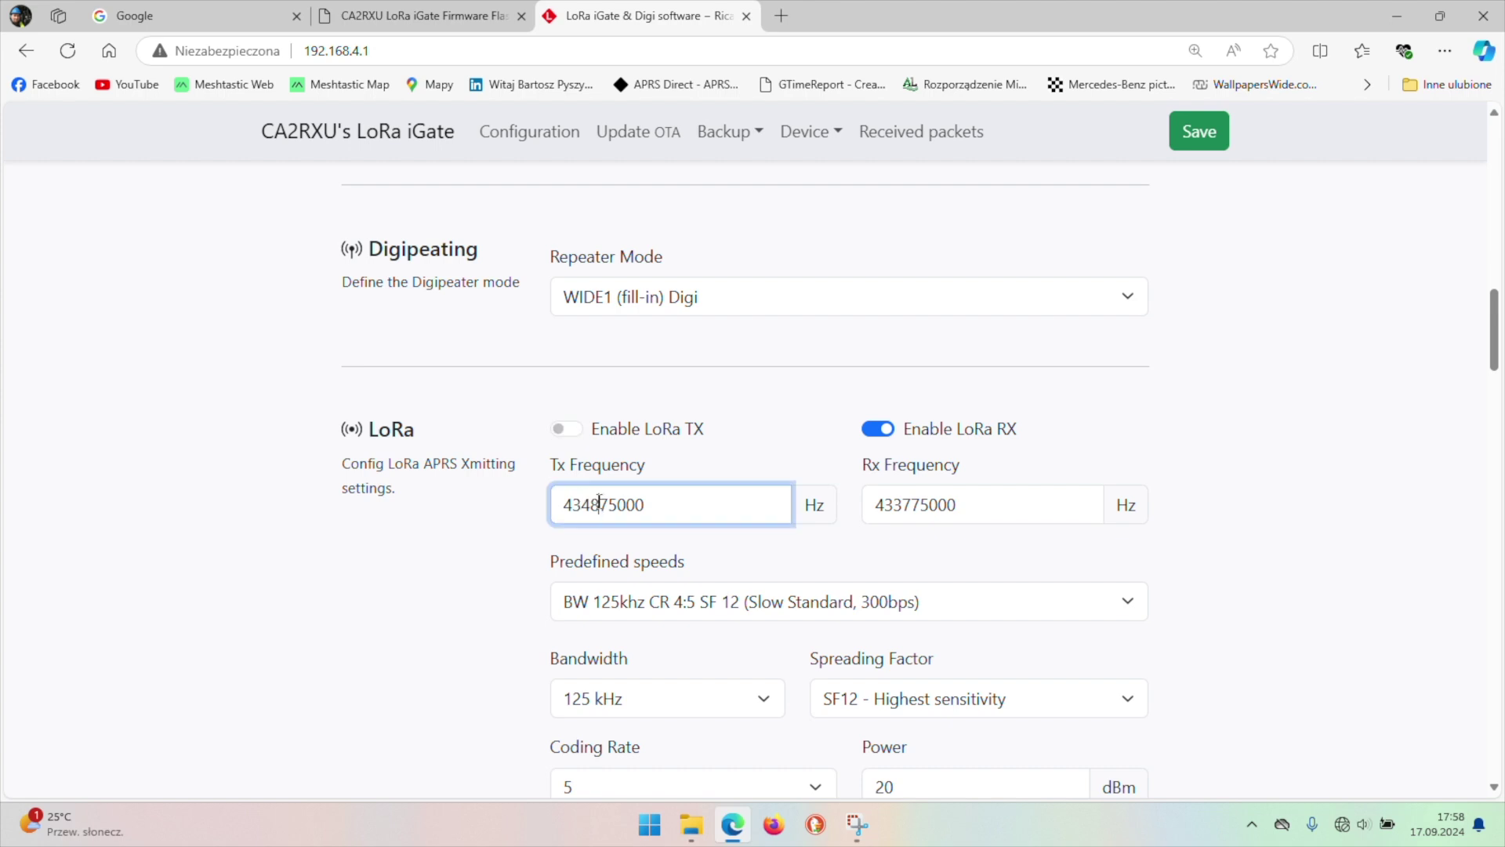
key("shift+Right")
type("5")
key("ctrl+a")
key("ctrl+c")
key("Tab")
key("ctrl+v")
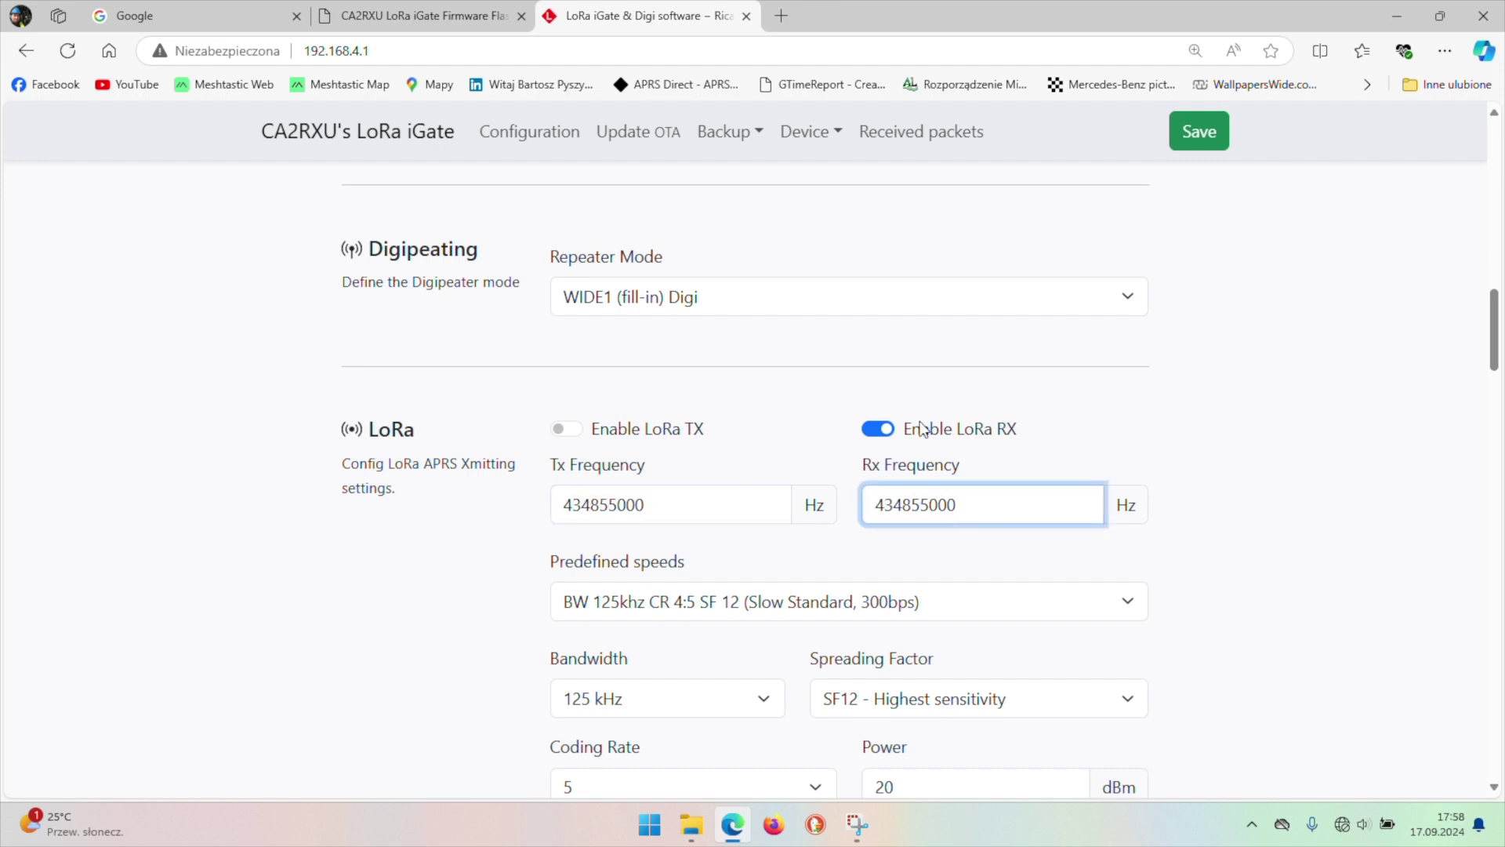
- Choose the predefined LoRa speed BW 125khz CR 4:7 SF 9 (Fast Standard, 1200bps)
scroll(725, 686, "down", 2)
left_click(741, 416)
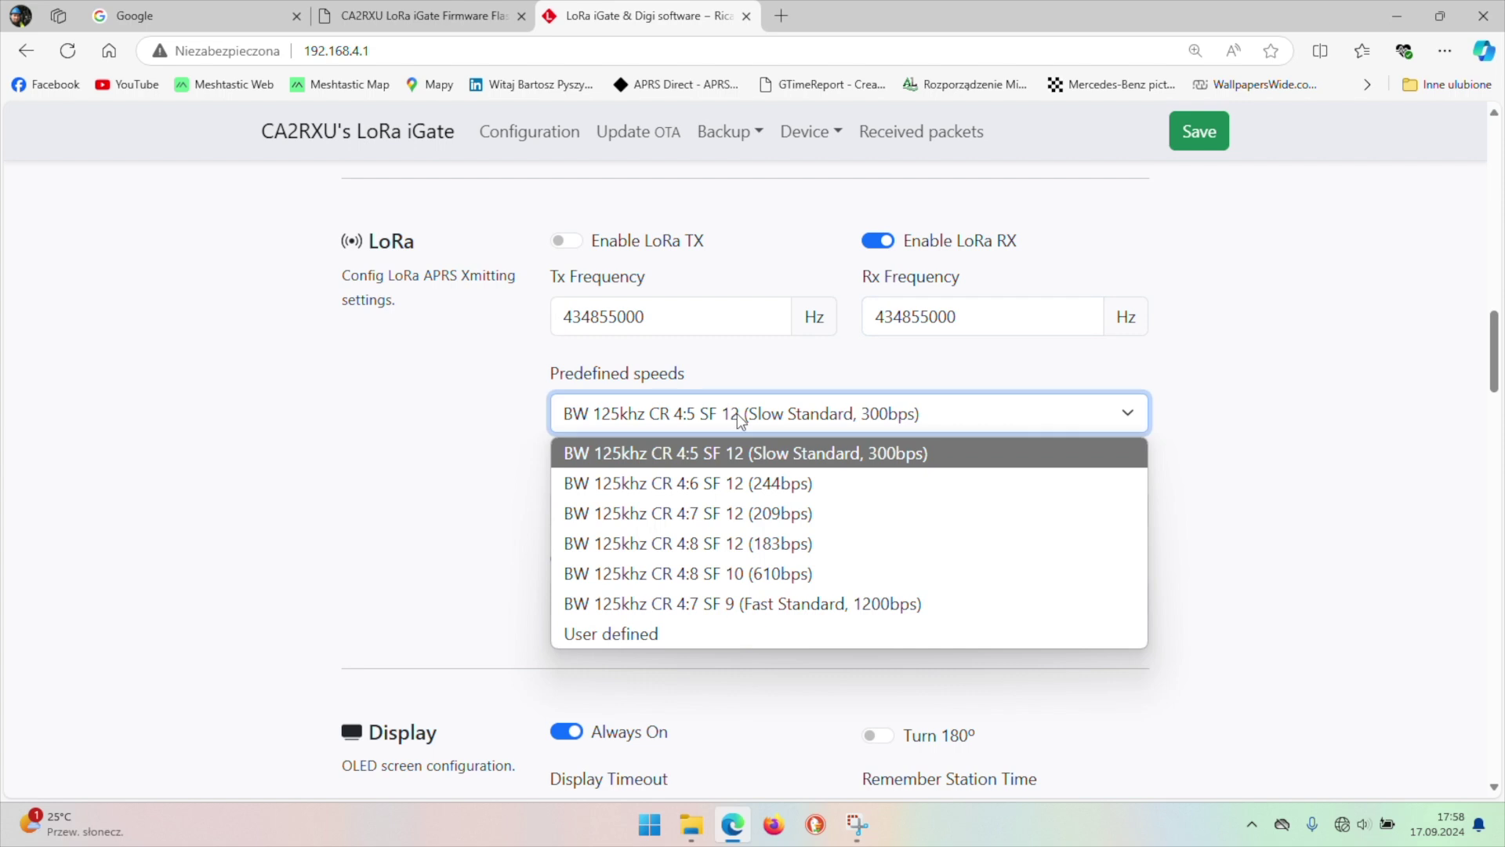
left_click(810, 604)
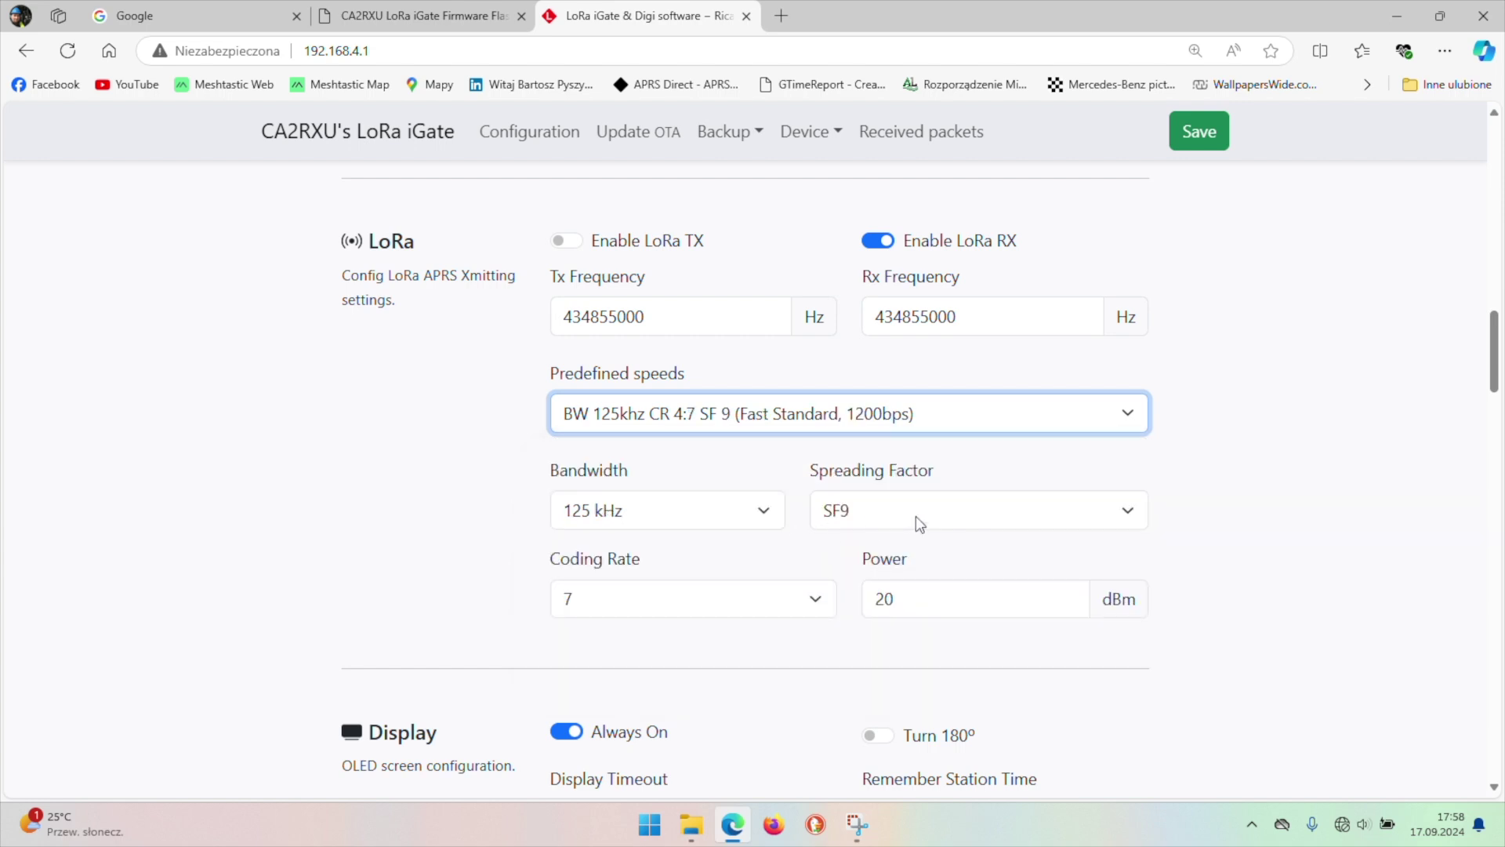
- Look through the remaining Display, Battery, Telemetry, Syslog, TNC, Reboot Time, OTA, Admin and Experimental settings
scroll(726, 481, "down", 3)
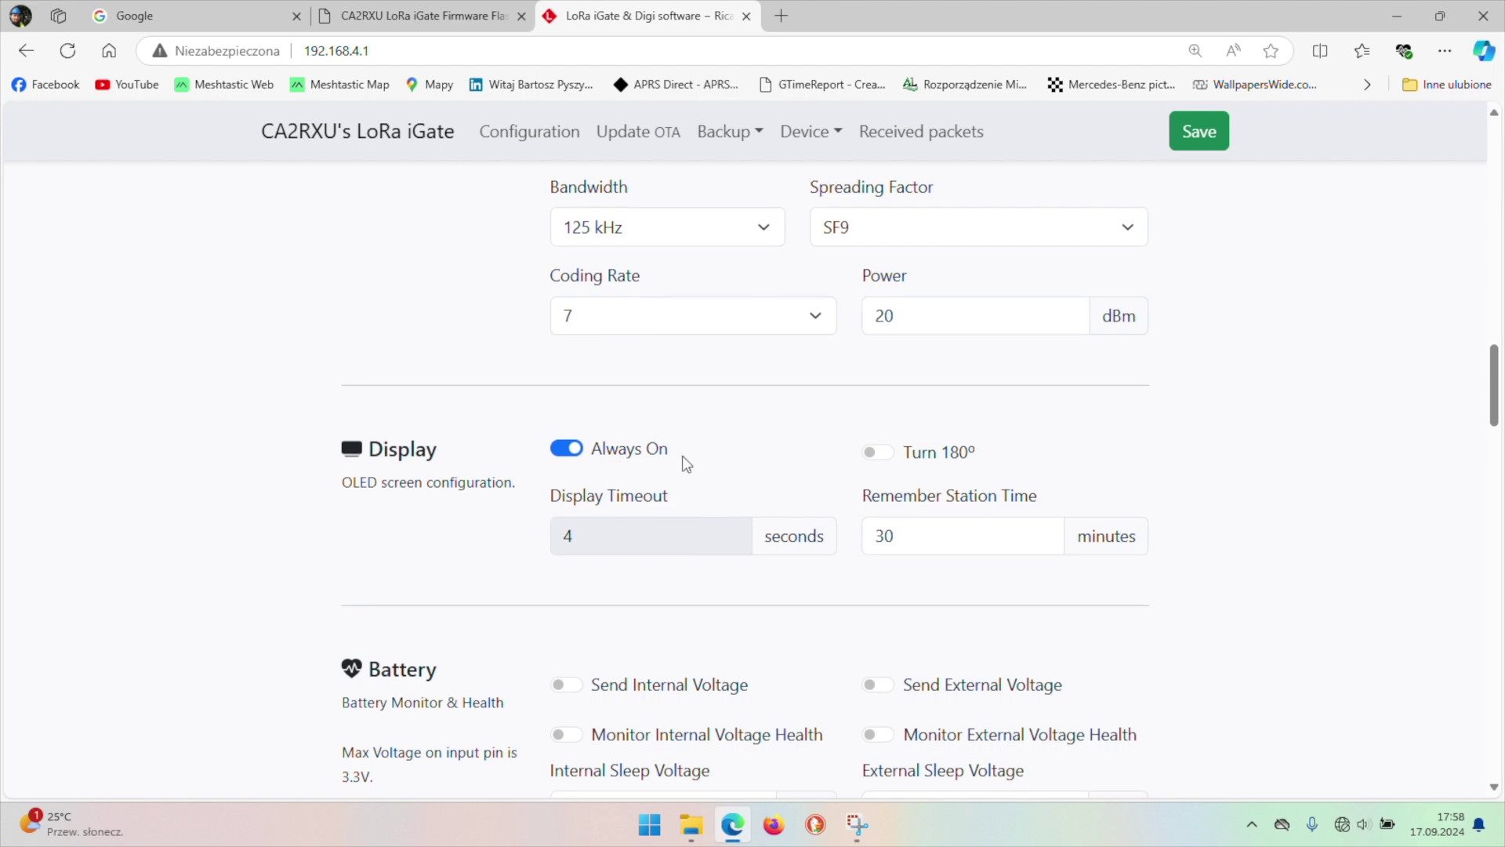
scroll(685, 462, "down", 2)
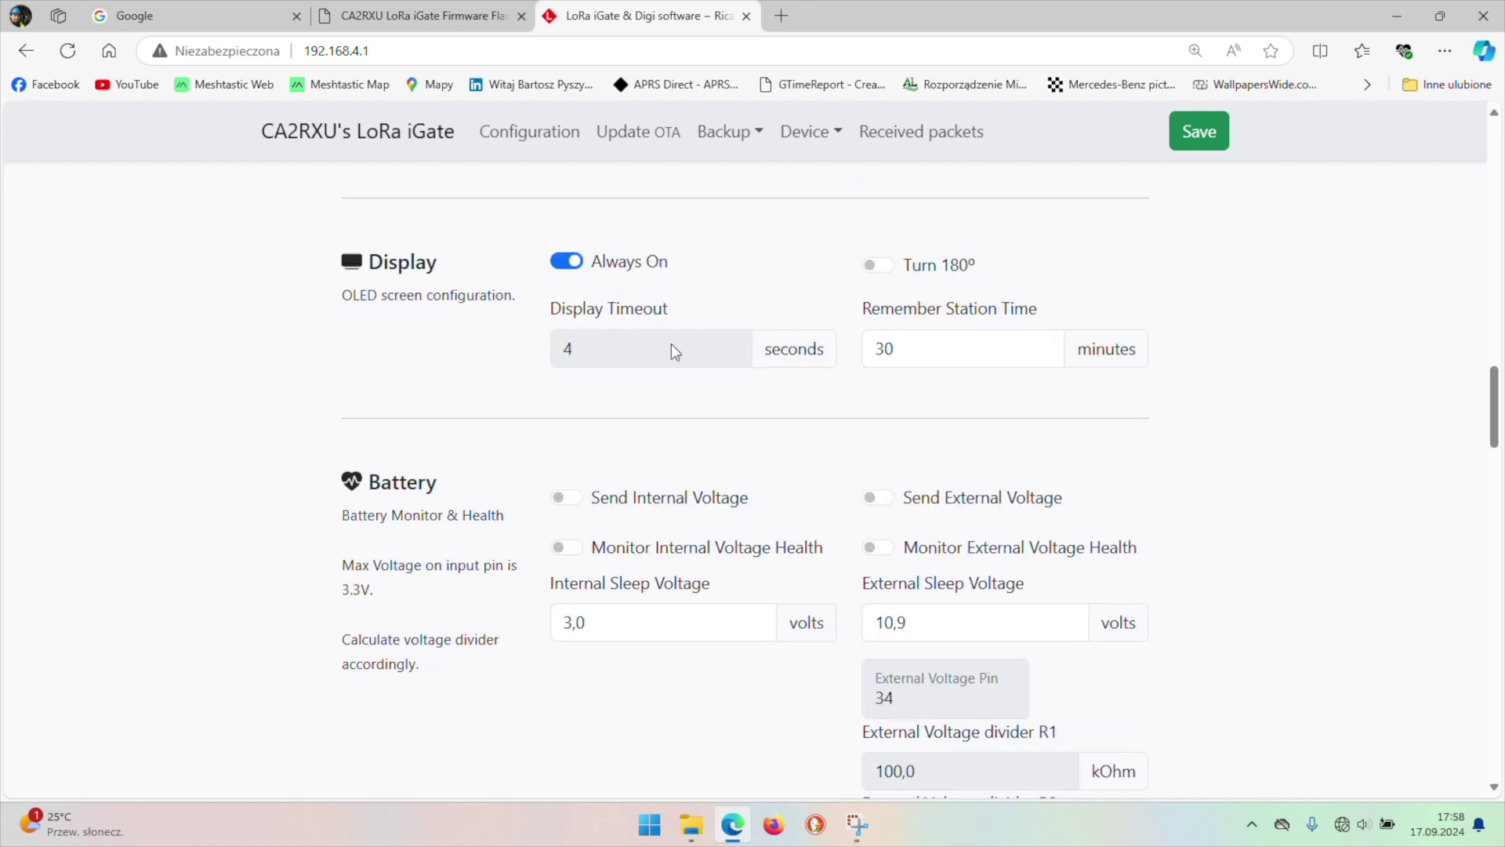
scroll(773, 386, "down", 2)
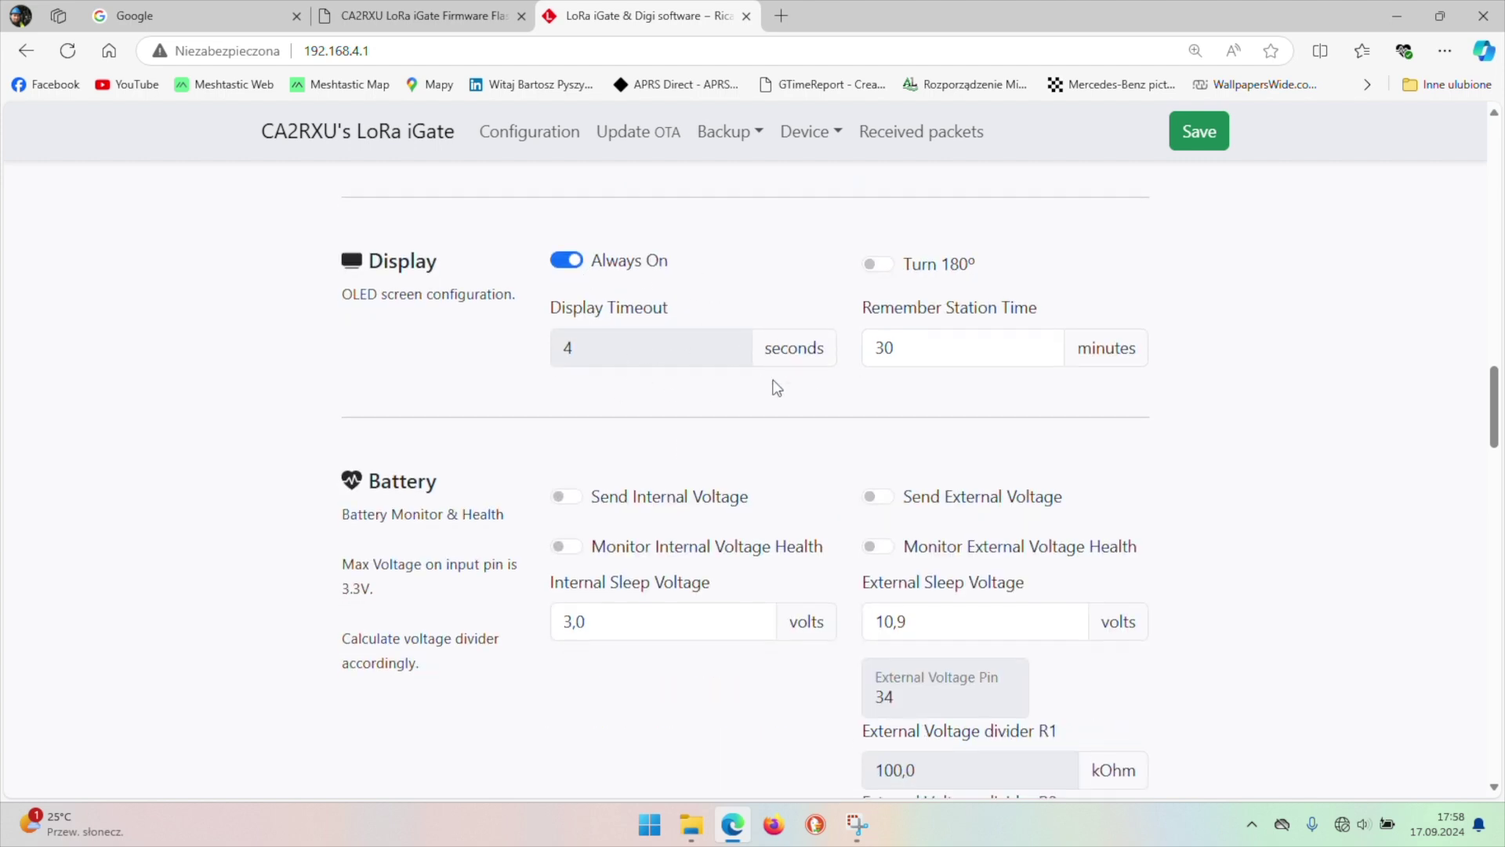
scroll(682, 379, "down", 3)
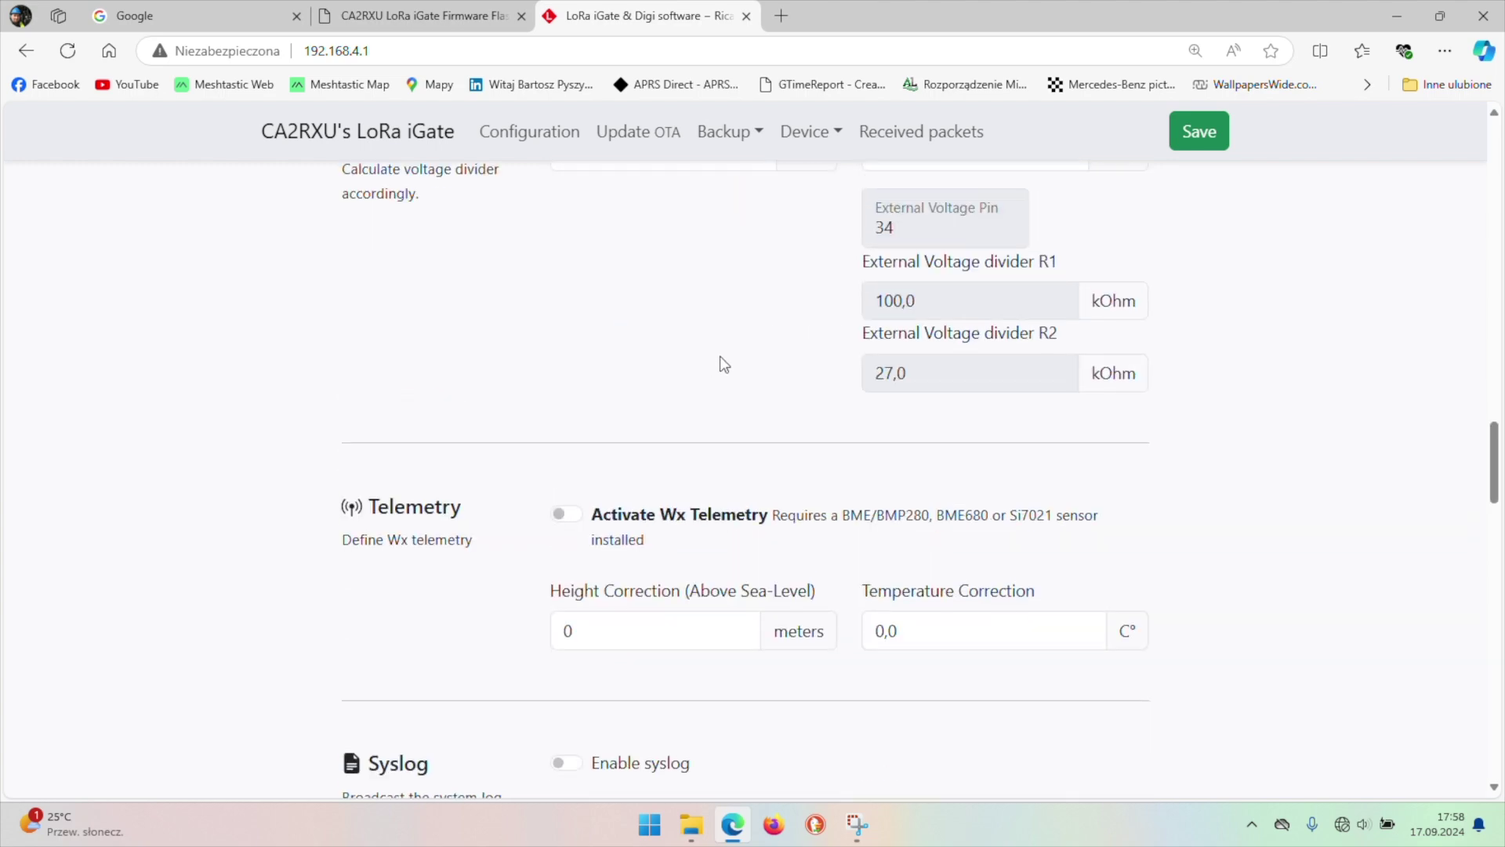
scroll(759, 353, "up", 3)
scroll(994, 259, "down", 7)
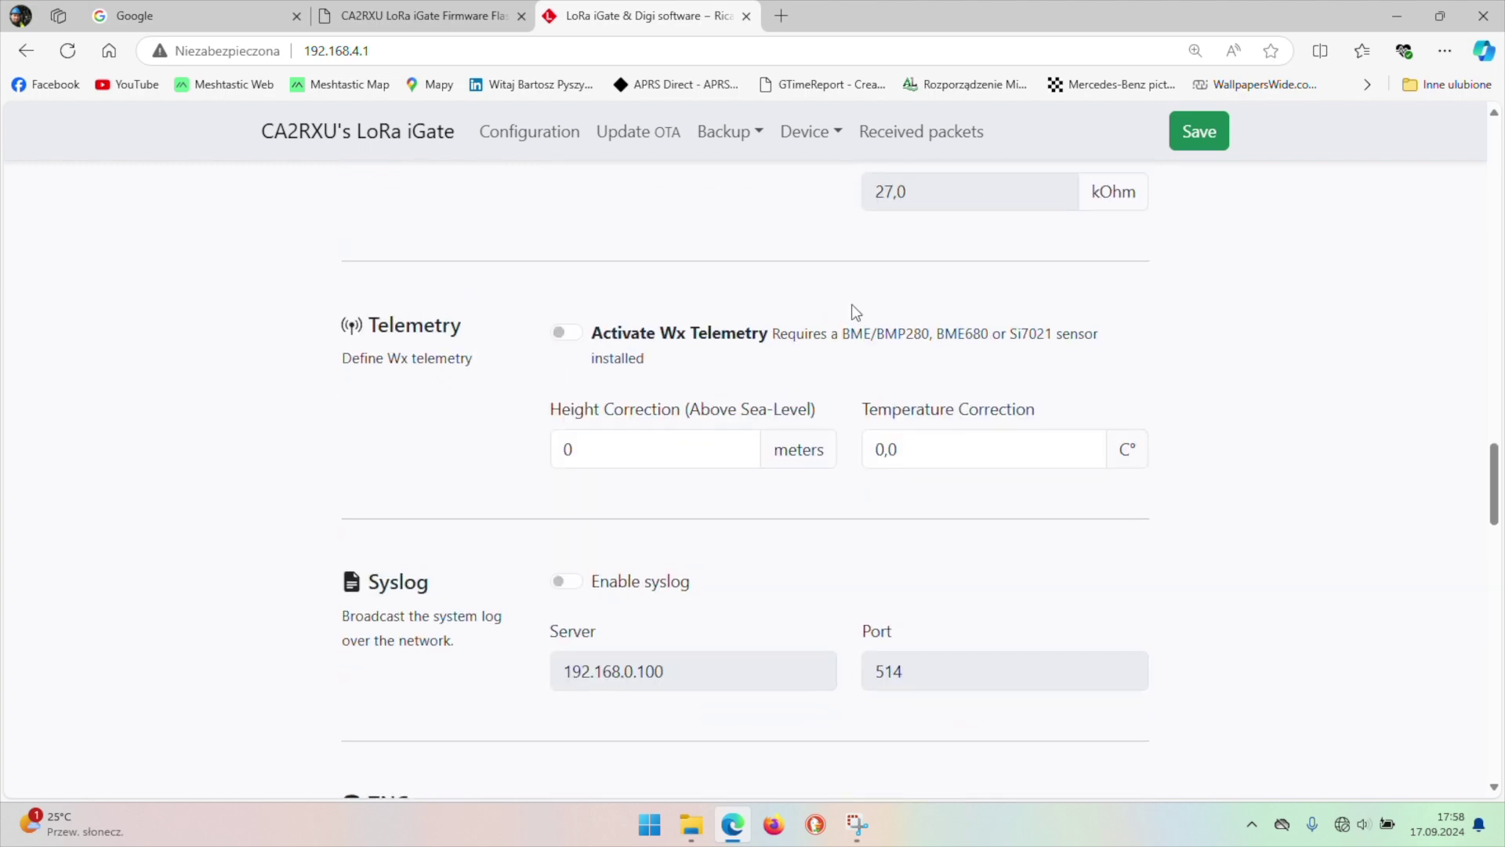
scroll(903, 321, "down", 3)
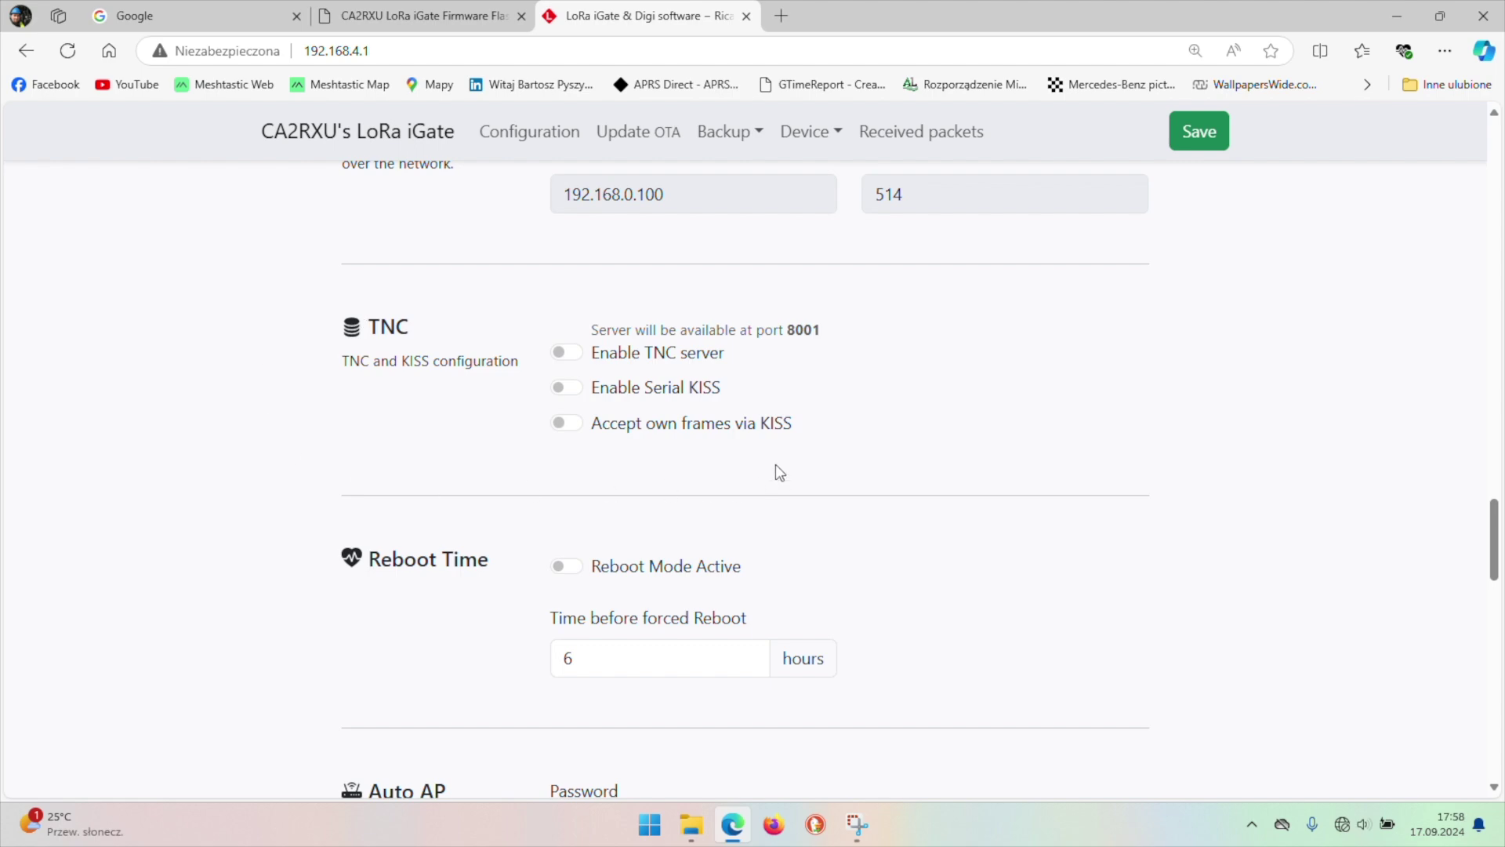
scroll(773, 465, "down", 5)
scroll(623, 399, "down", 6)
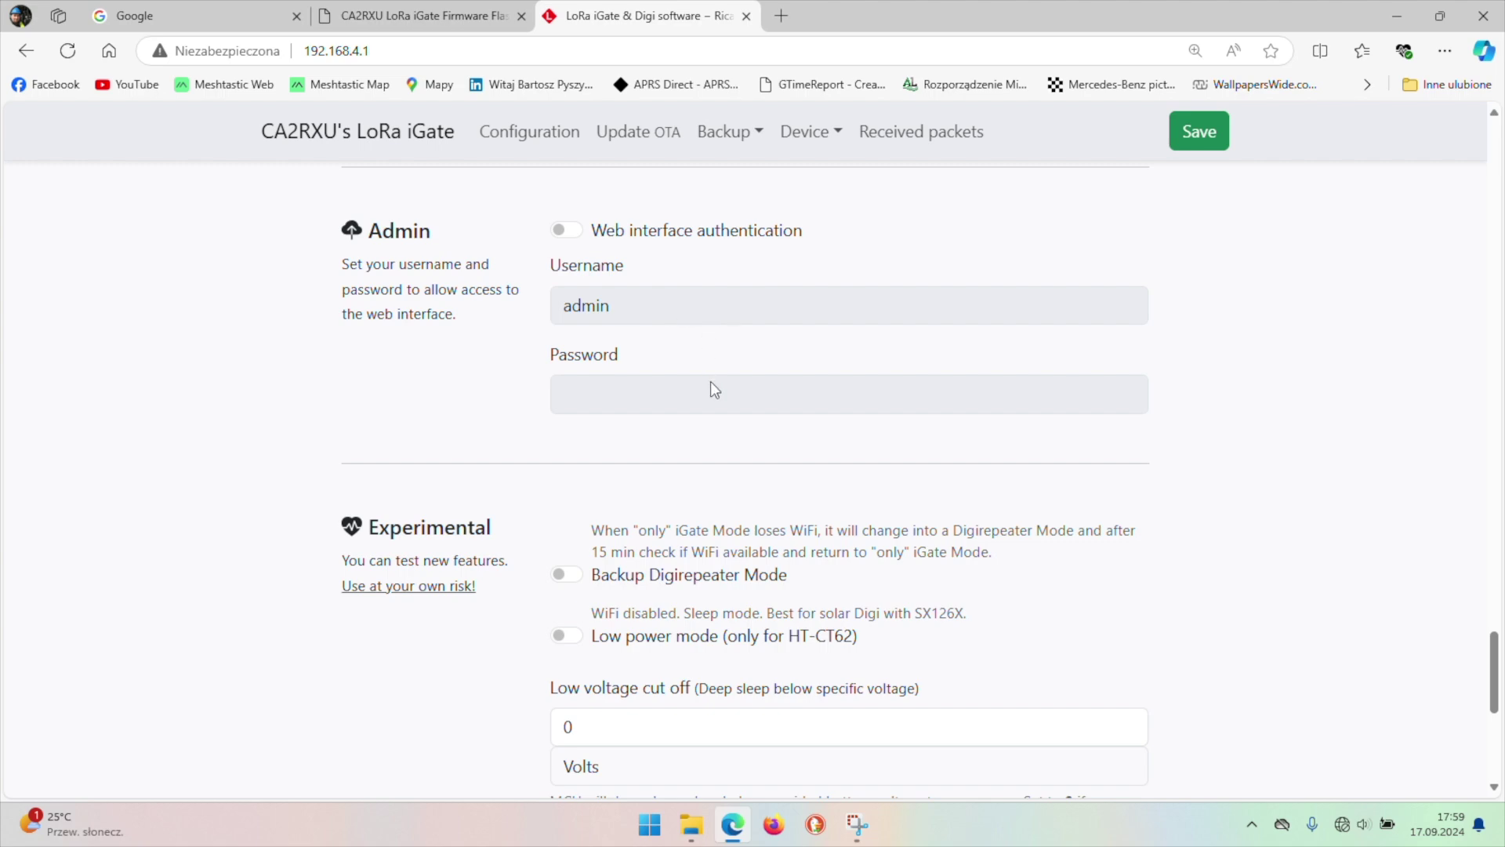
scroll(846, 328, "down", 3)
scroll(886, 403, "down", 3)
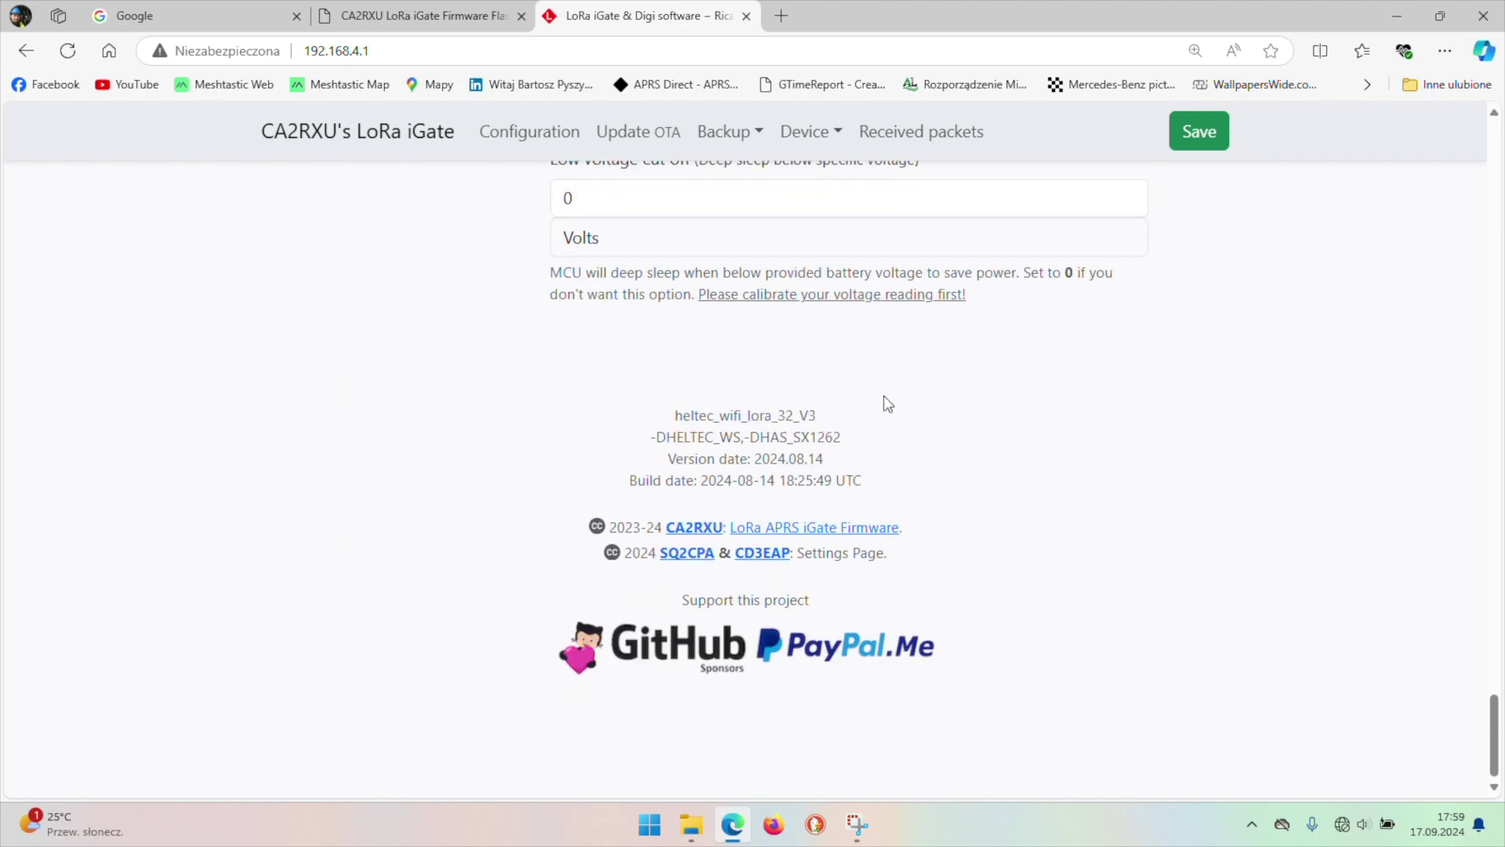
scroll(882, 395, "up", 5)
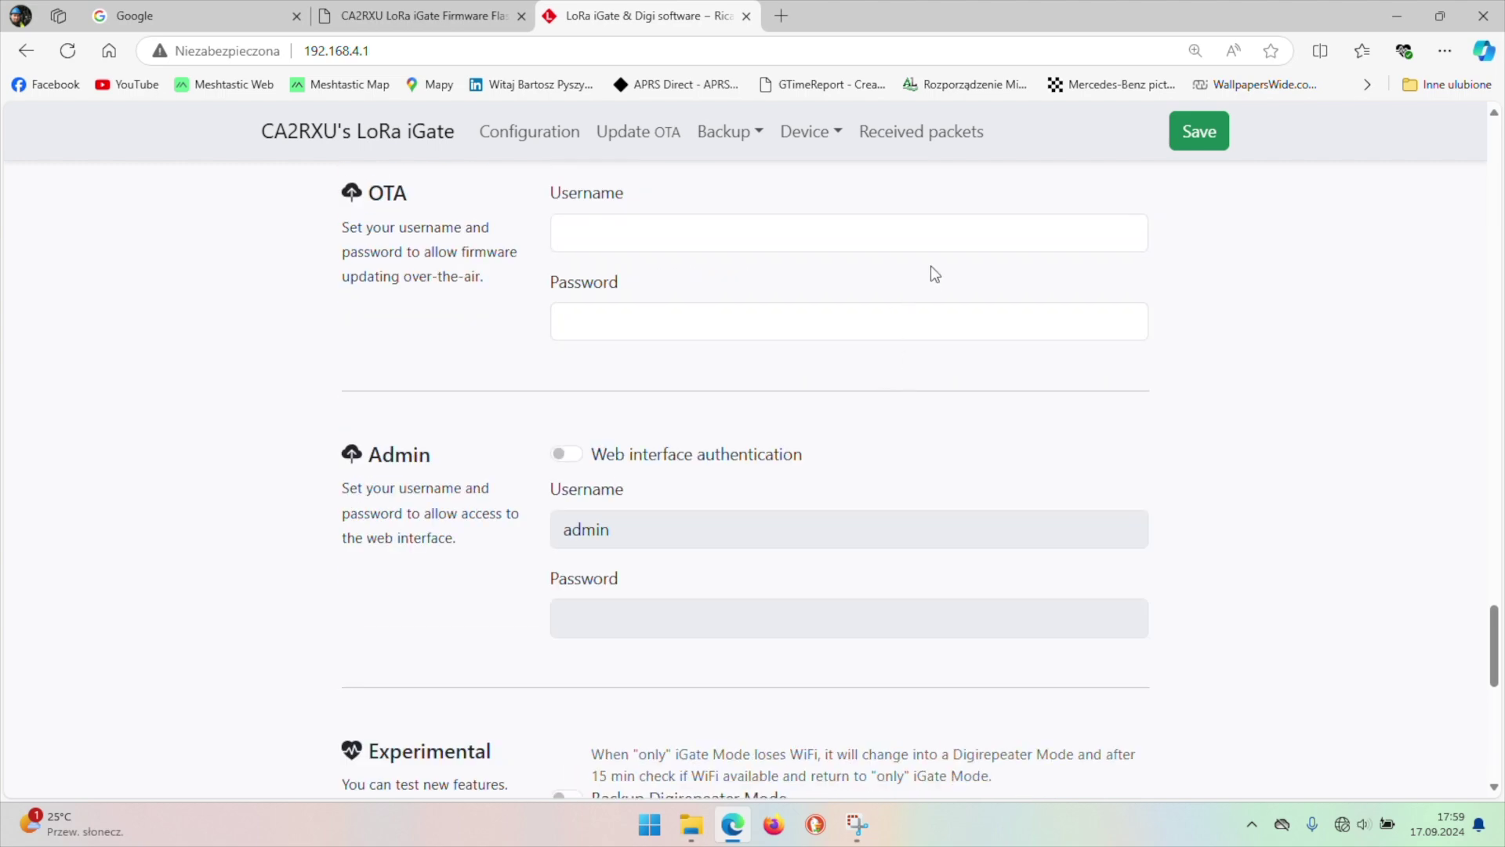
scroll(907, 192, "up", 15)
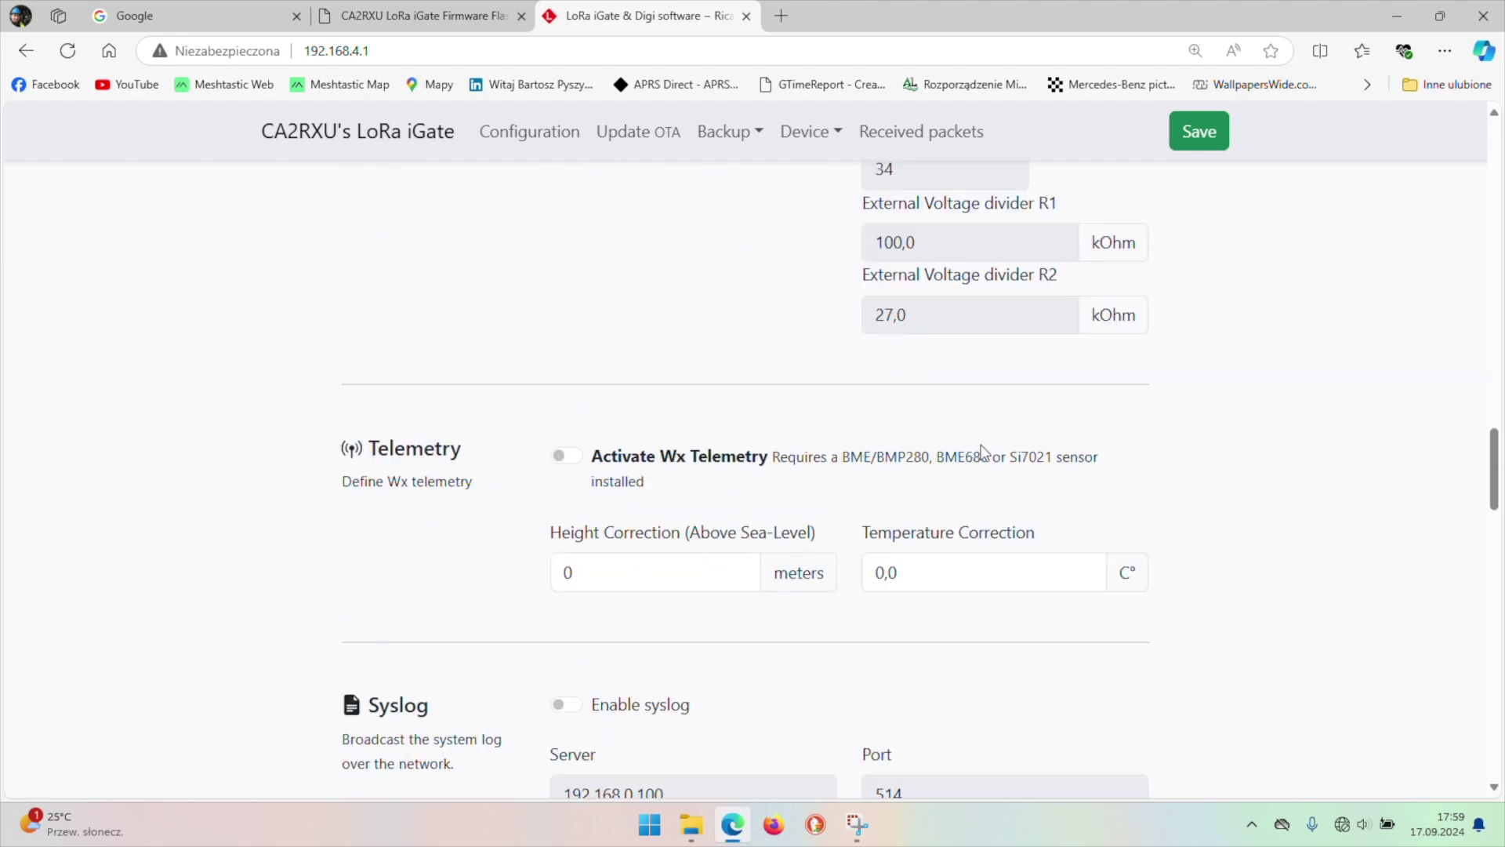